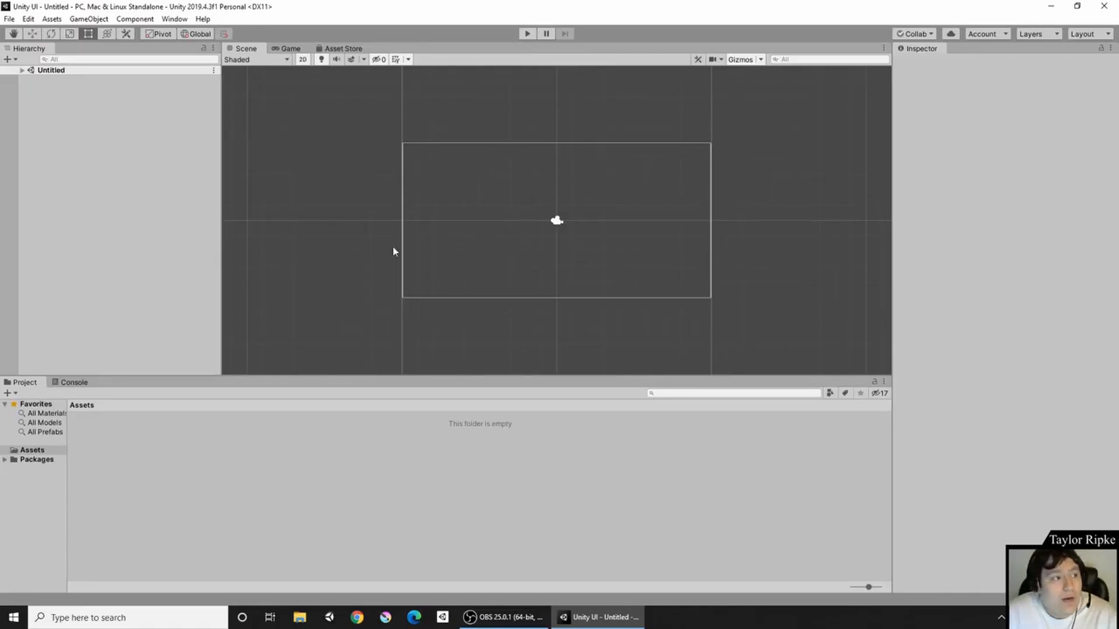
Add a UI Image to the empty scene
click(89, 20)
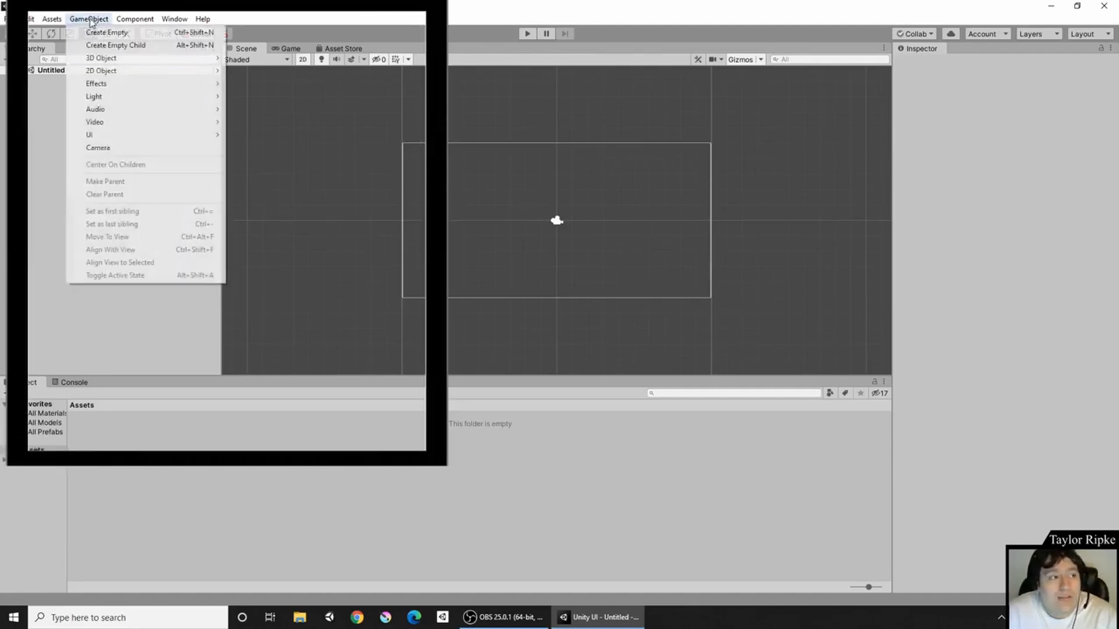
mouse_move(97, 136)
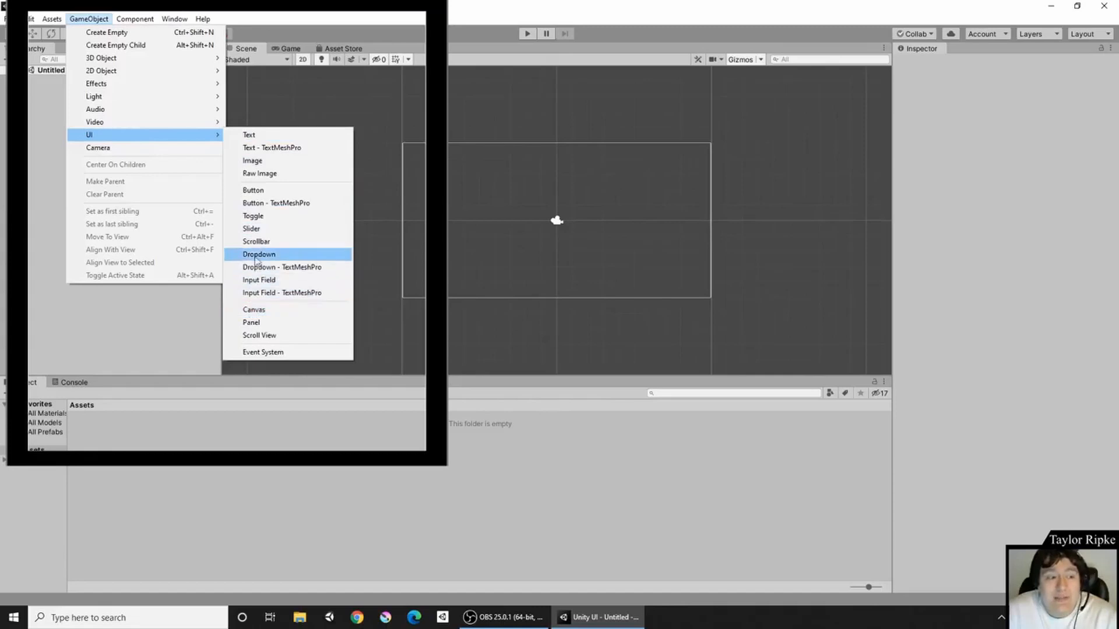
click(255, 162)
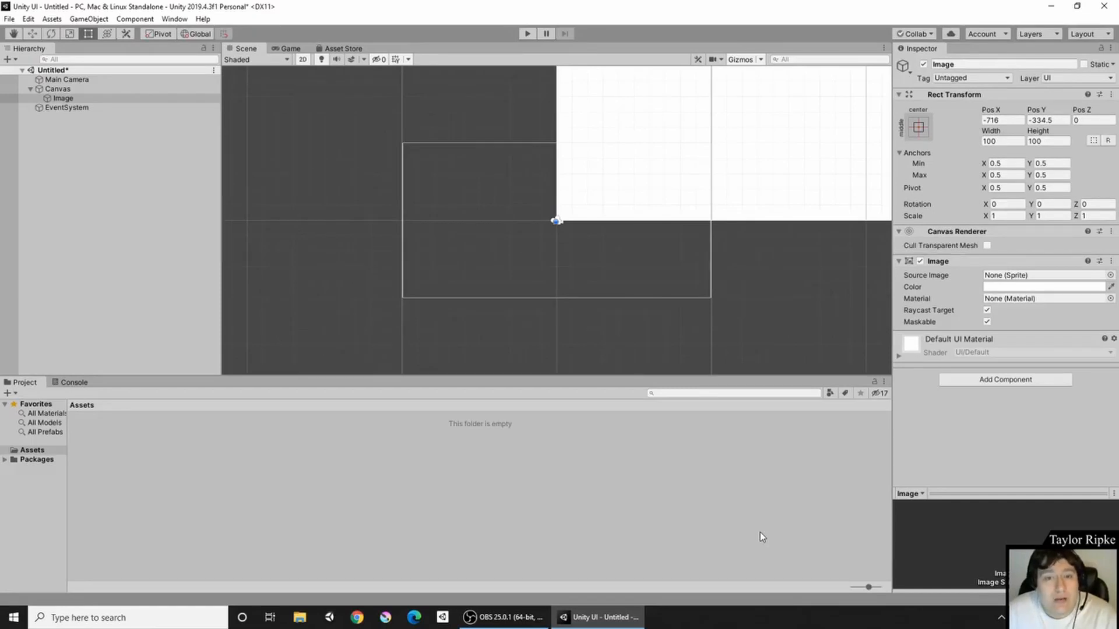
Add a second UI Image under the Canvas, and delete it again
click(87, 18)
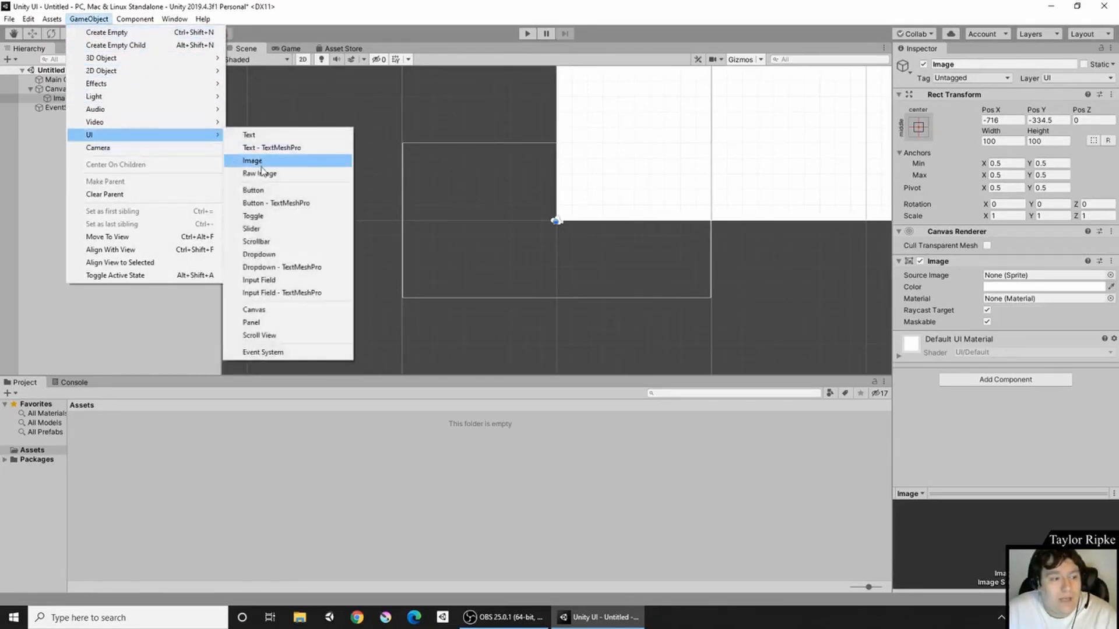
click(262, 161)
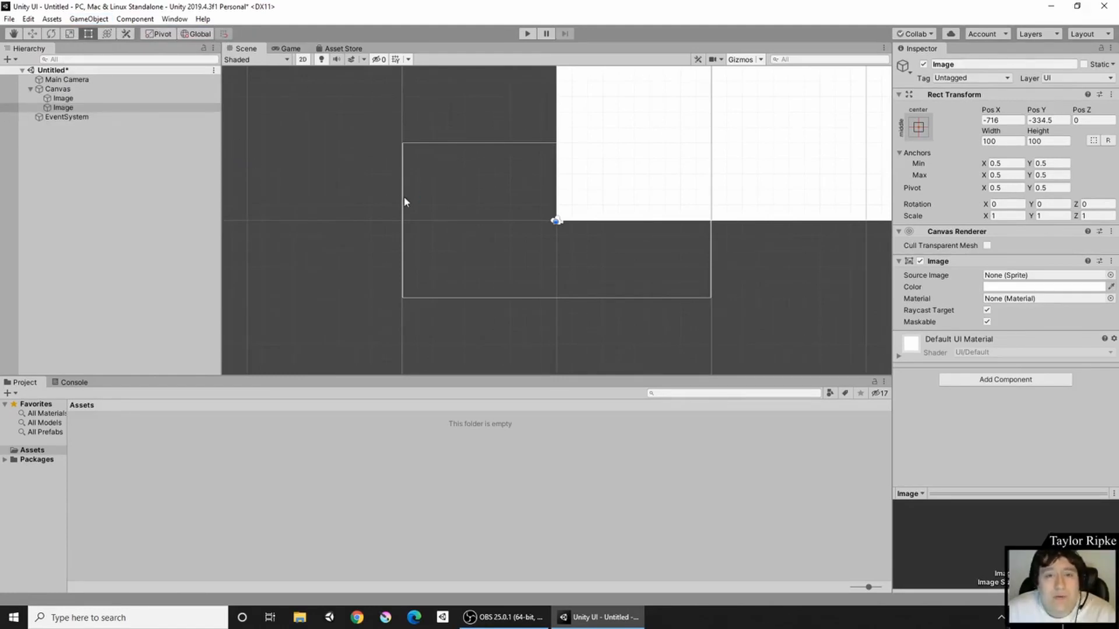
click(167, 108)
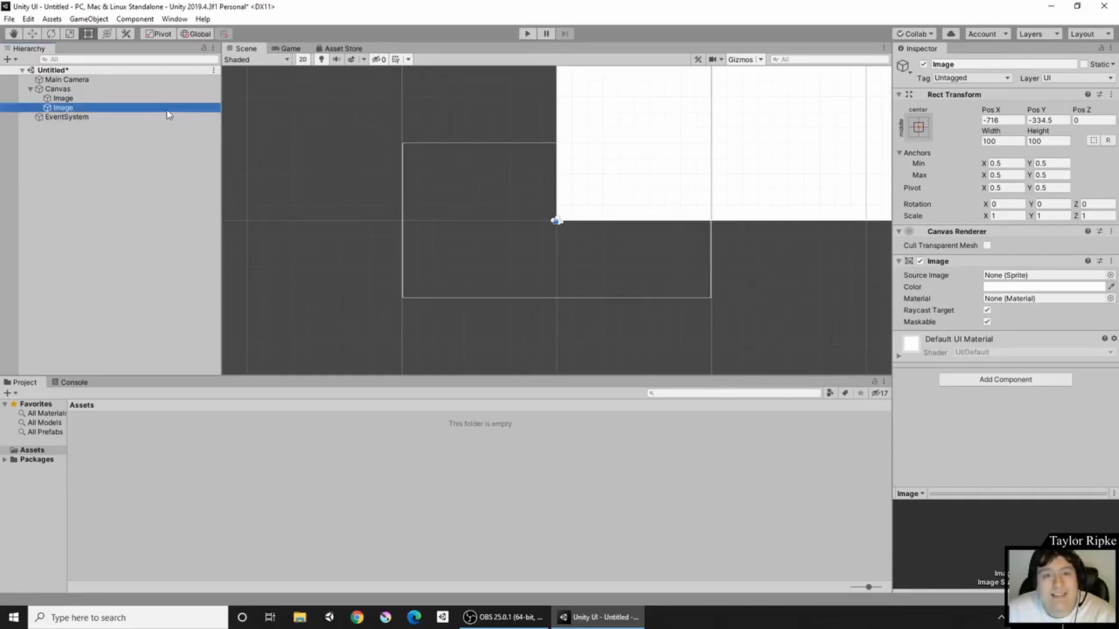
key(Delete)
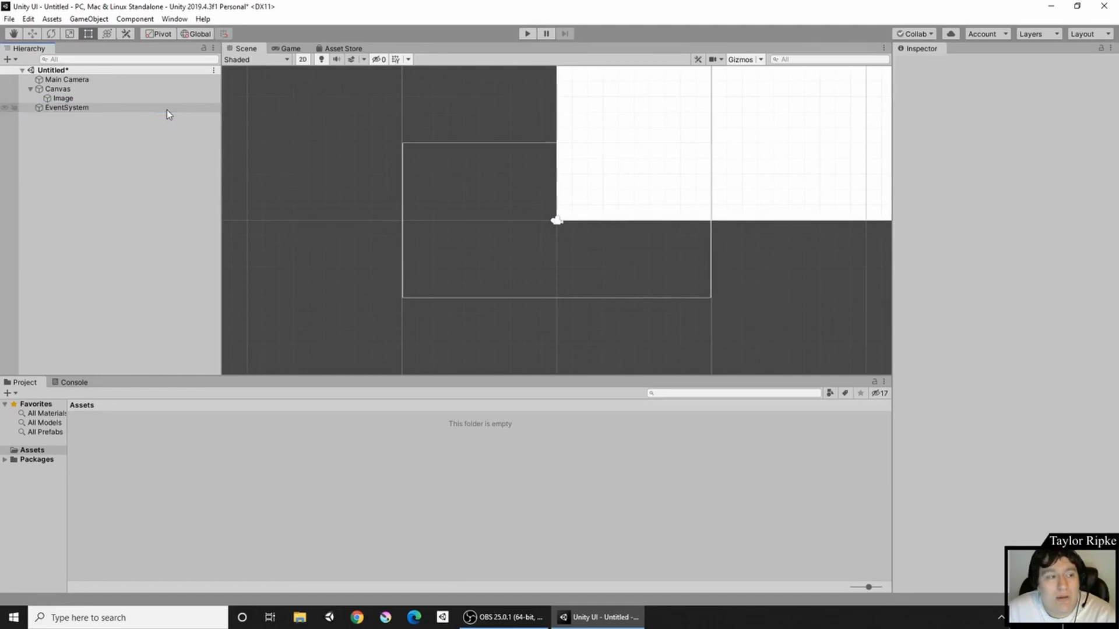
Inspect the EventSystem object's components and locate Event System among the UI objects that can be created
click(167, 110)
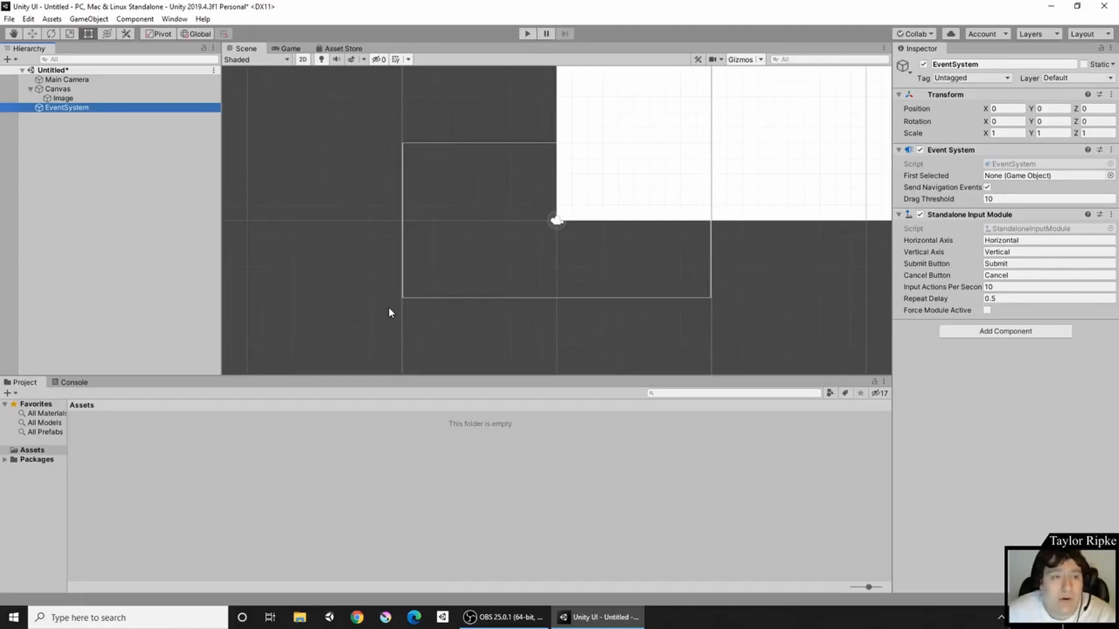
click(89, 19)
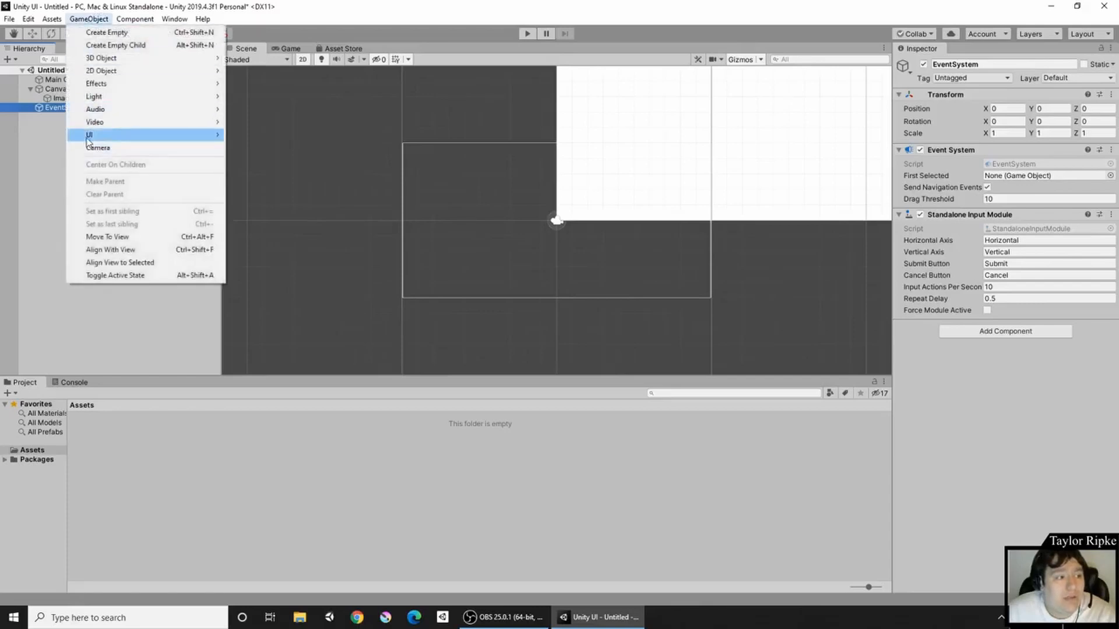
mouse_move(90, 137)
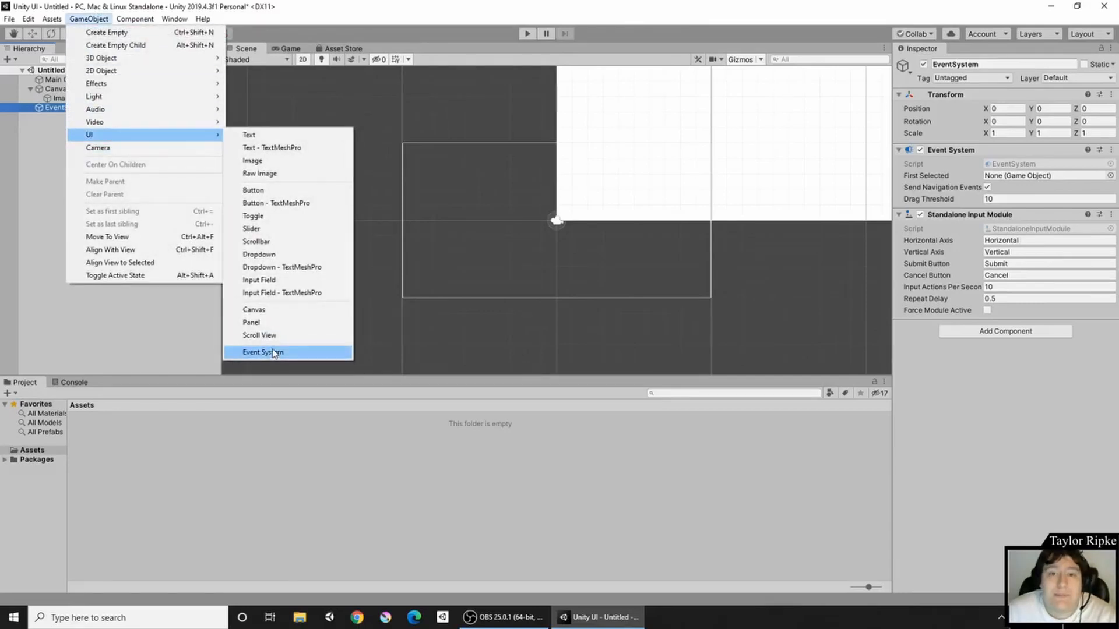
click(166, 313)
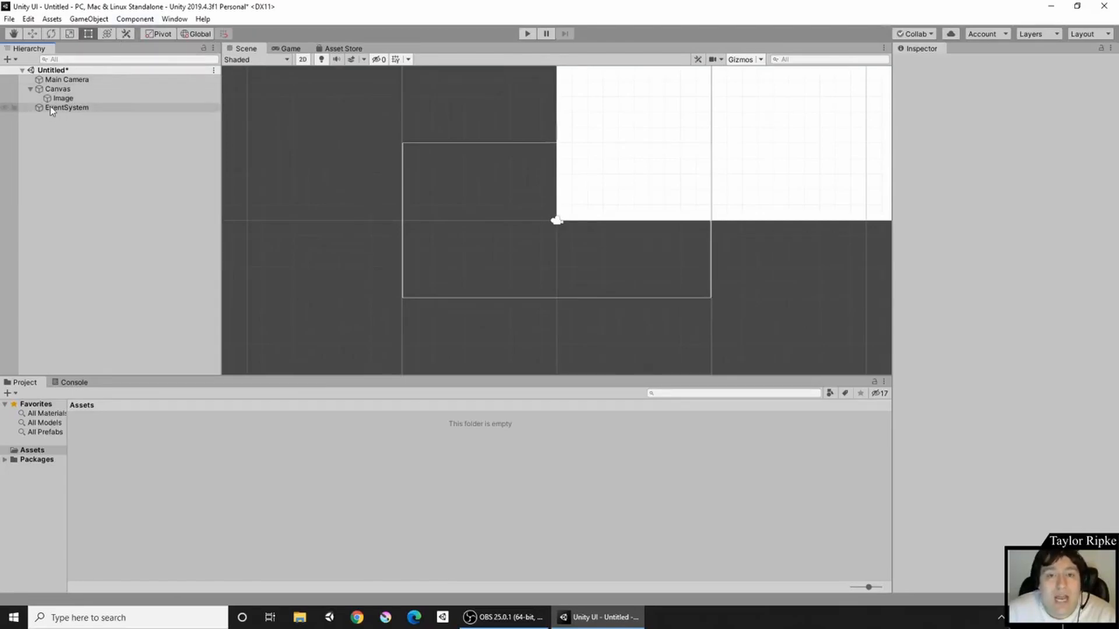
Set the Canvas Scaler to Scale With Screen Size with a reference resolution of 1920 by 1080
click(75, 89)
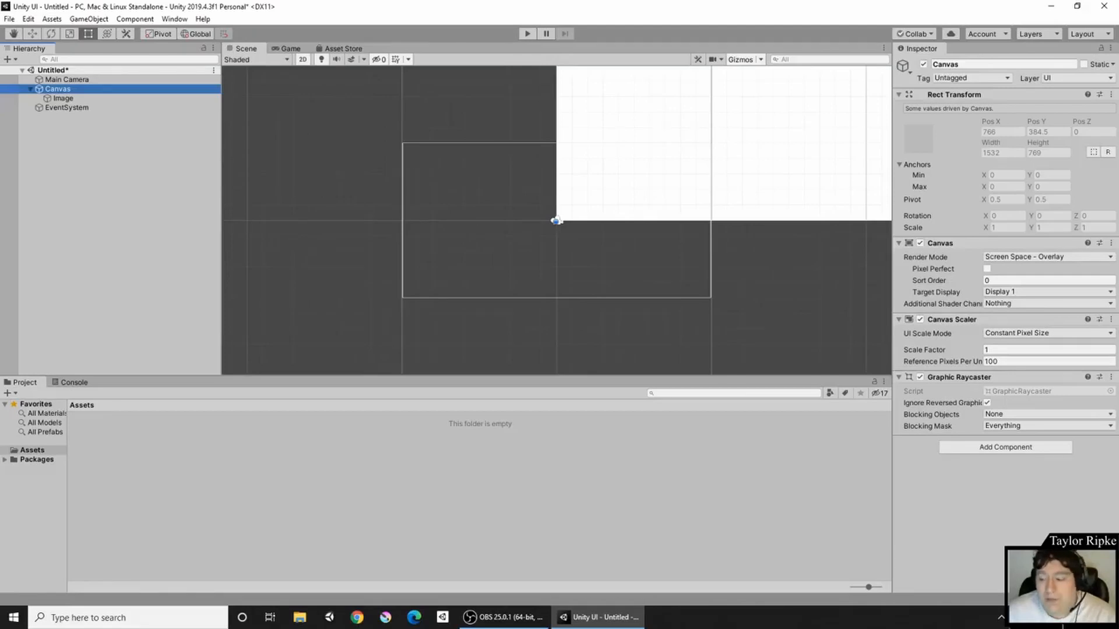
click(1053, 334)
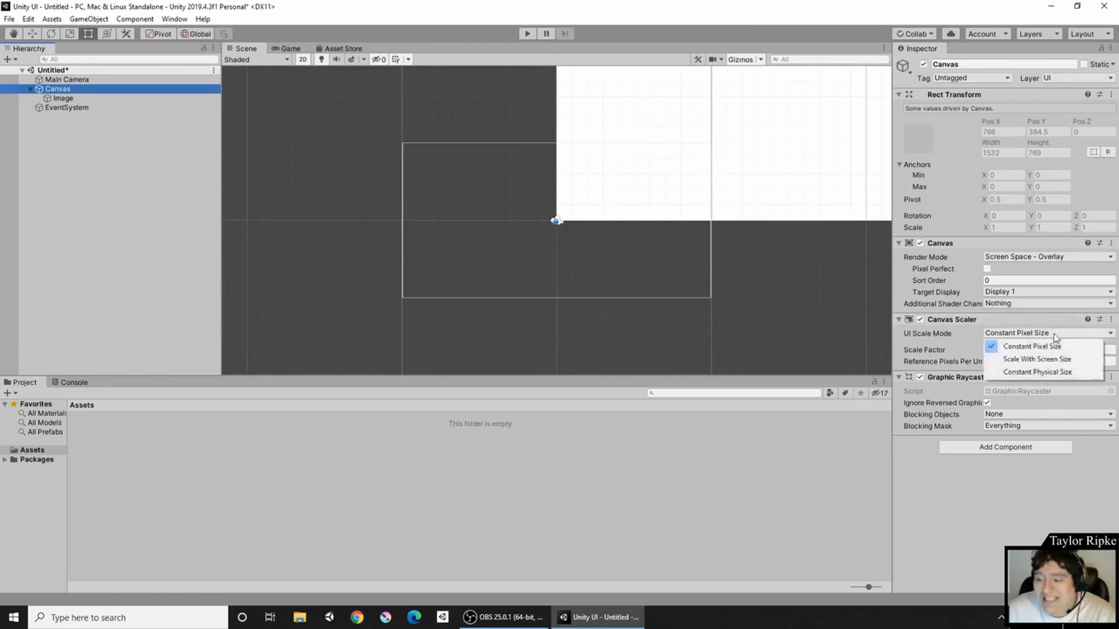
click(1027, 361)
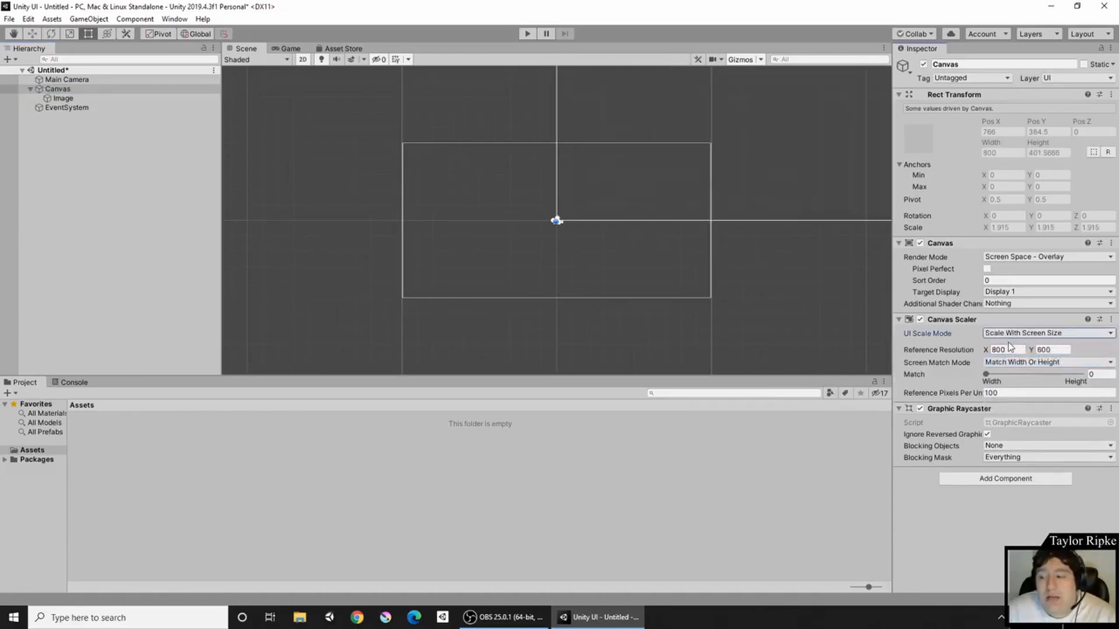
click(1017, 352)
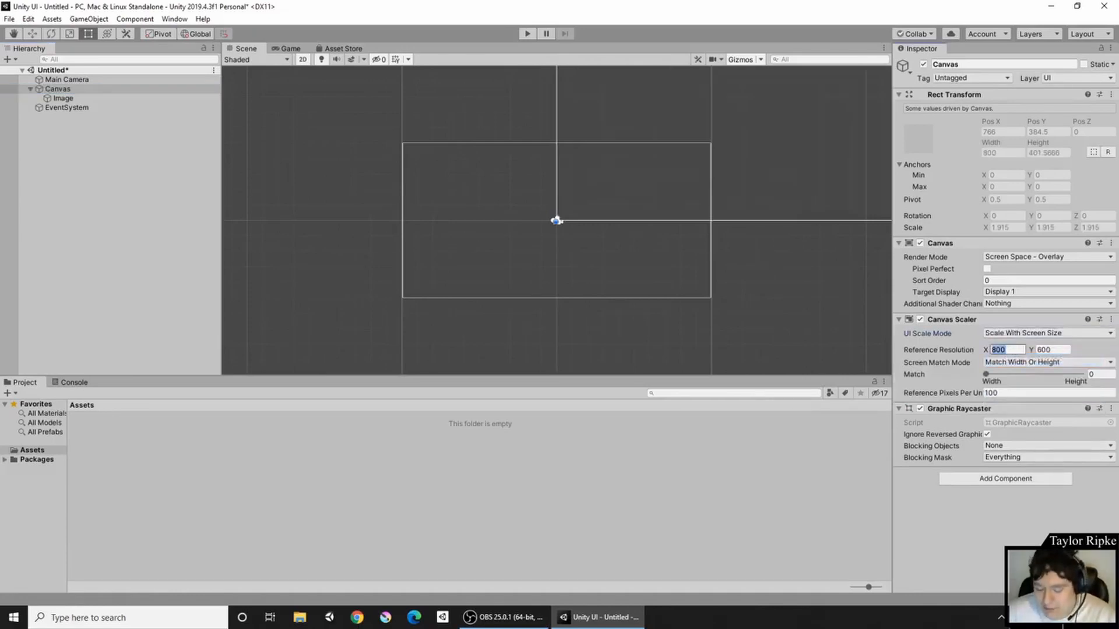
text(1920)
key(Tab)
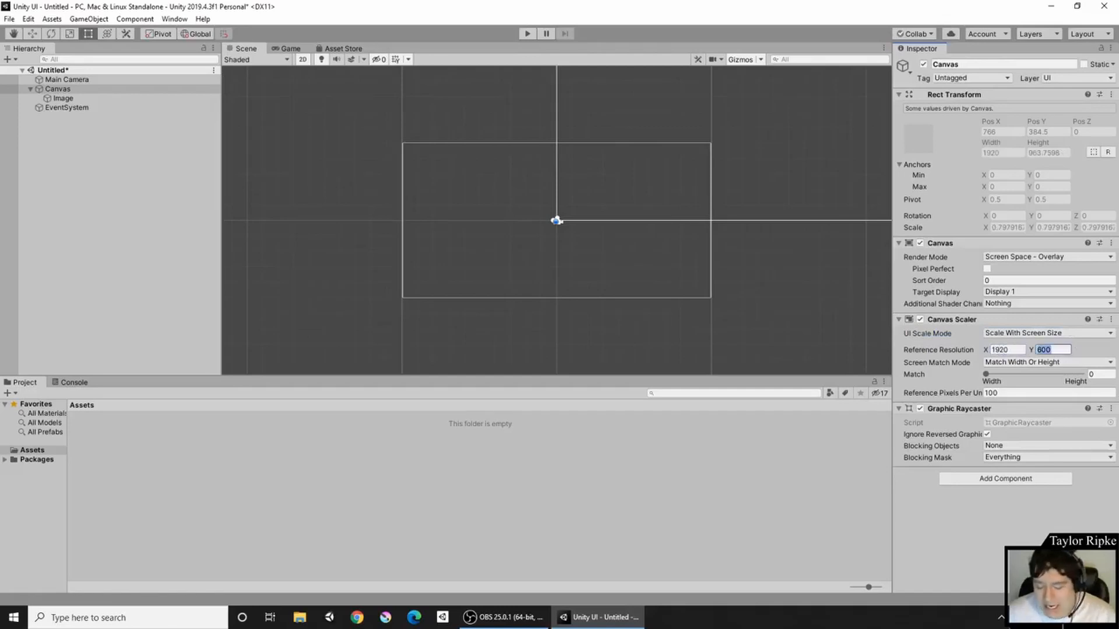
text(1080)
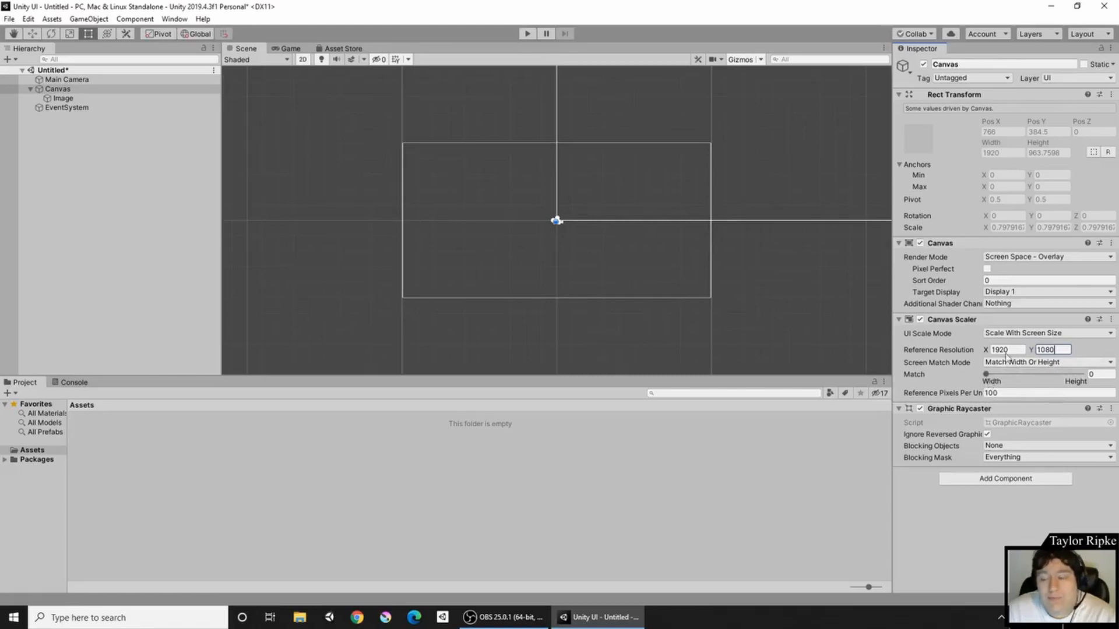
Examine the Canvas outline in the scene, comparing it with the small camera frame at its corner and the image's placement
scroll(791, 240, down, 8)
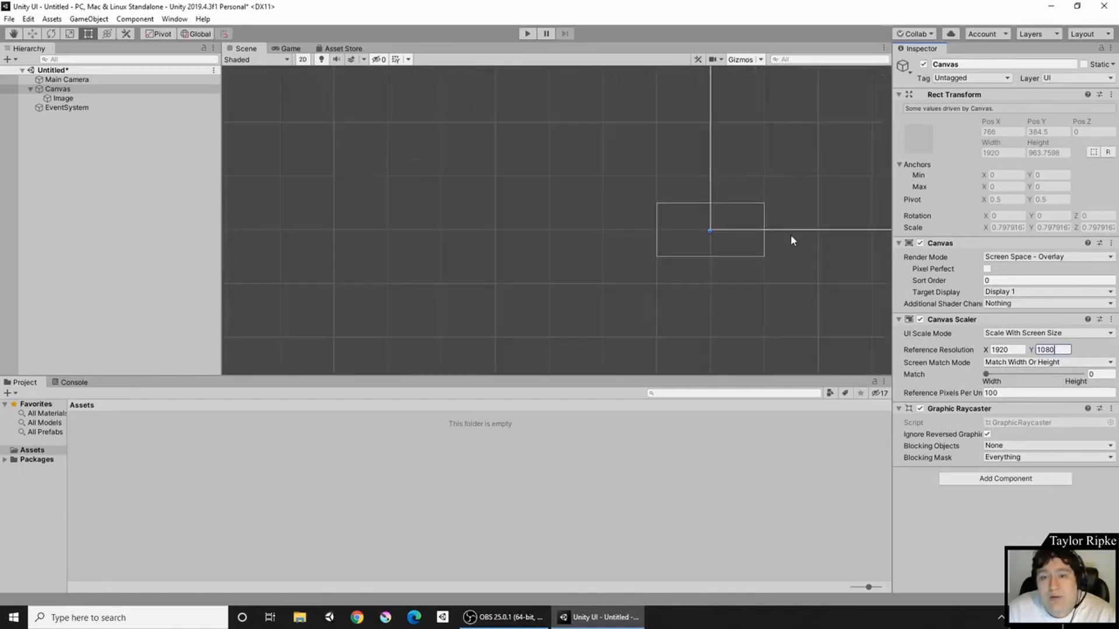
scroll(791, 239, down, 5)
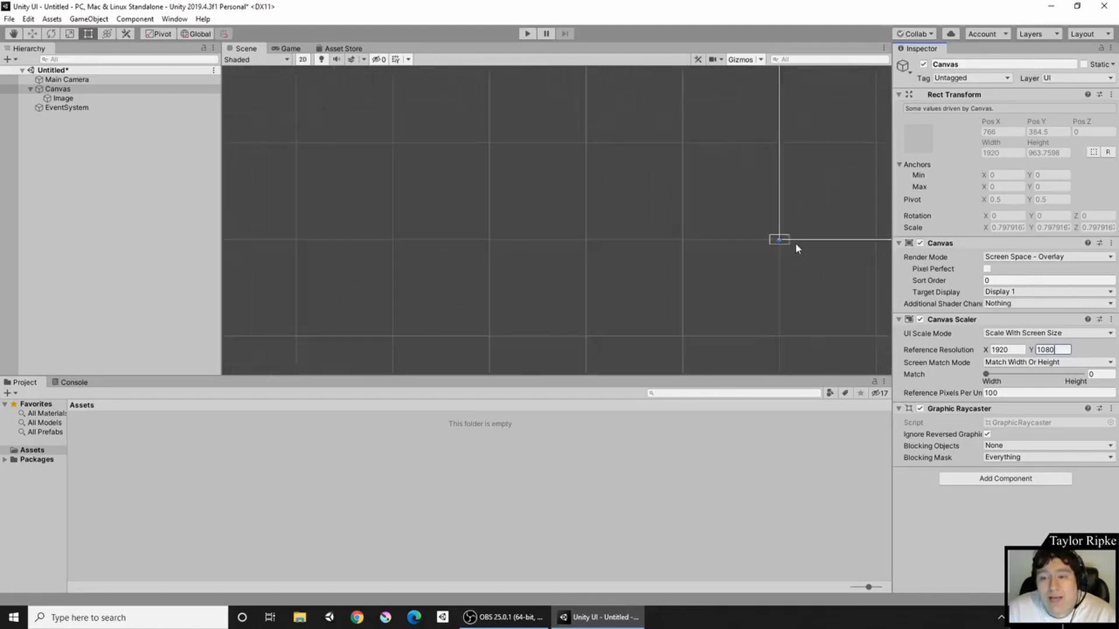
scroll(795, 243, up, 9)
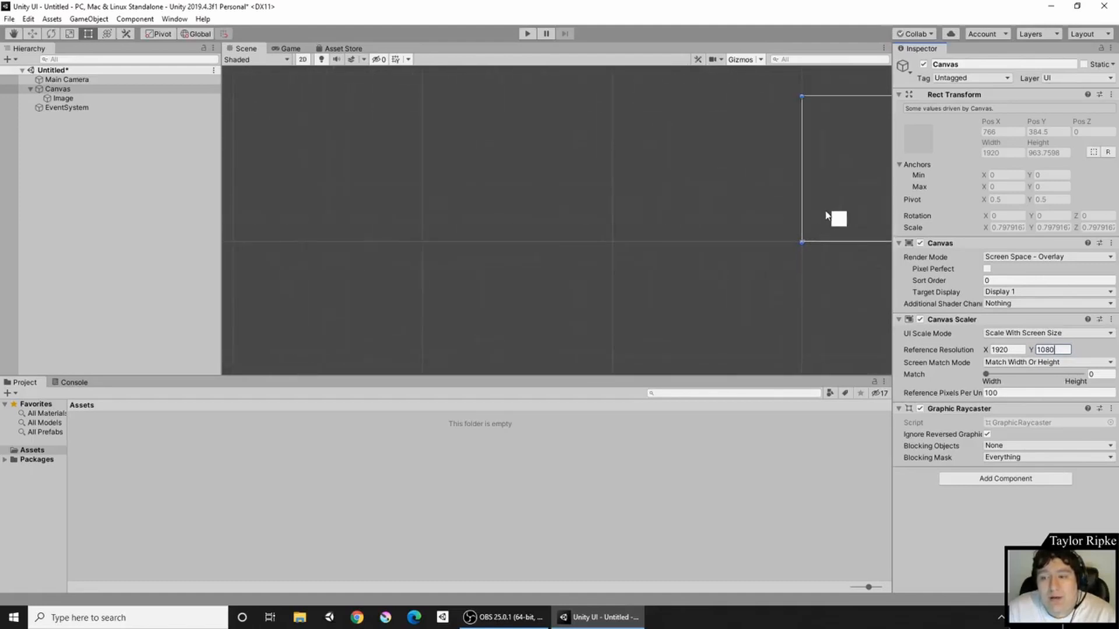
middle_drag(828, 181, 452, 230)
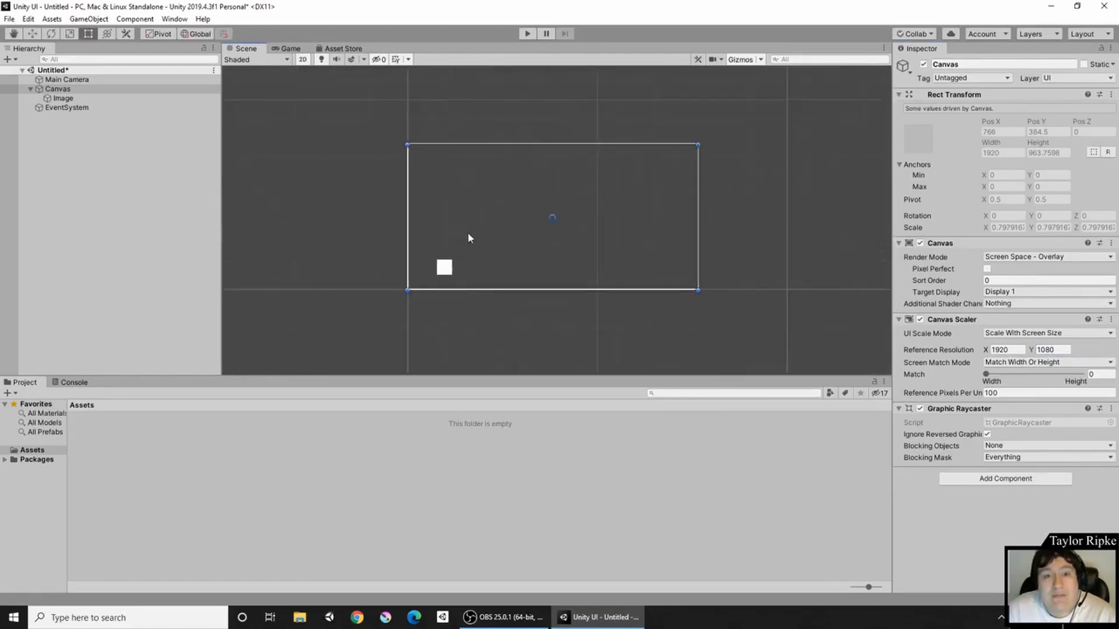
scroll(462, 276, up, 3)
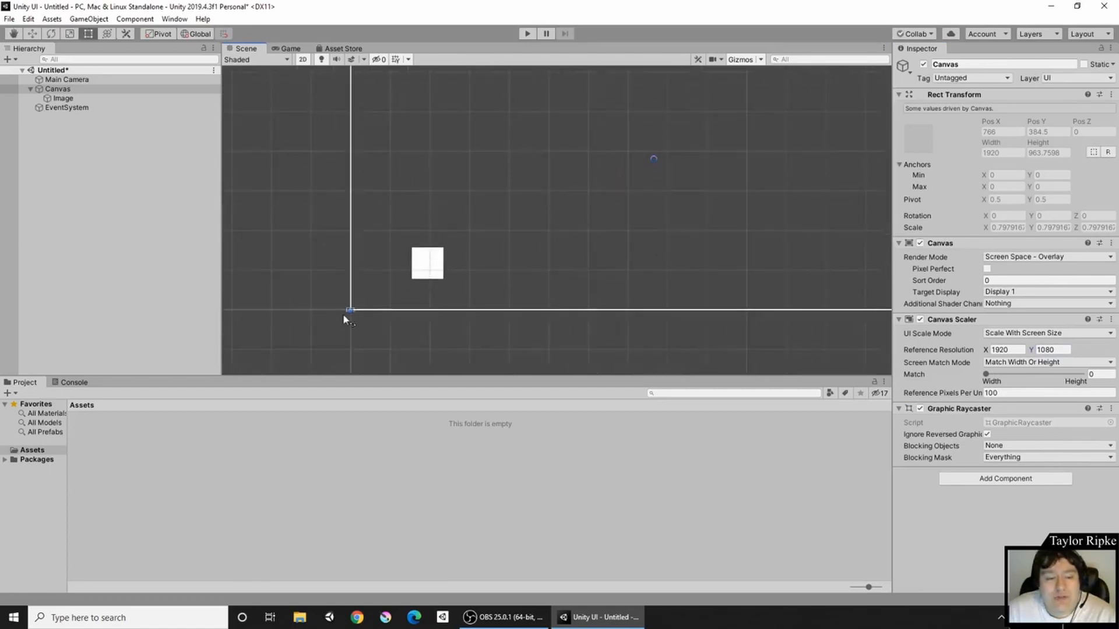
middle_drag(524, 190, 482, 213)
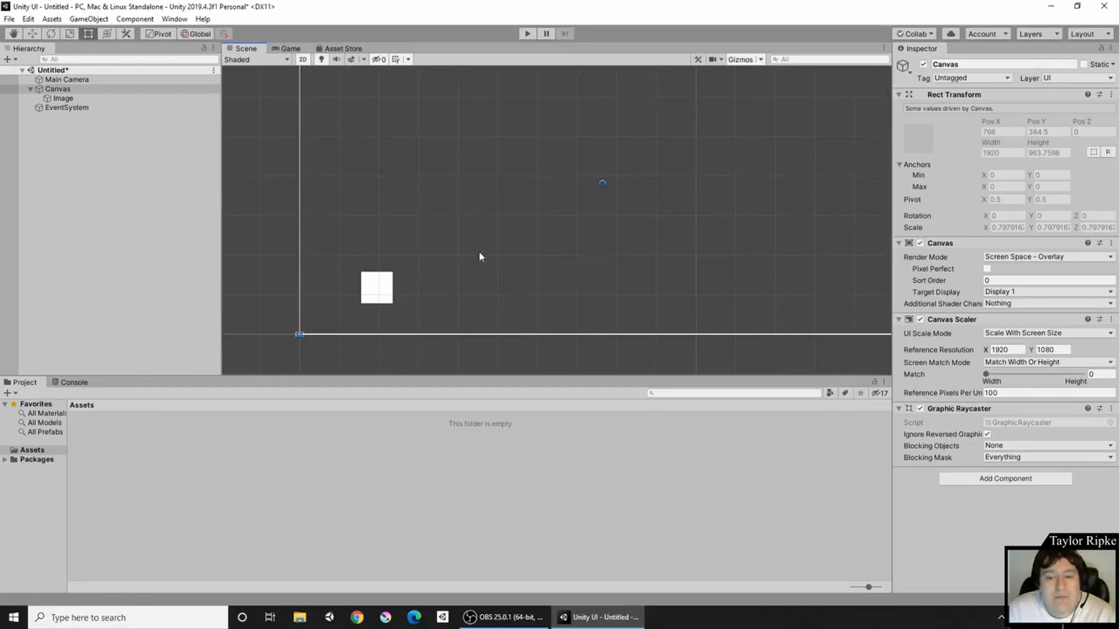
middle_drag(309, 294, 428, 204)
scroll(363, 278, up, 2)
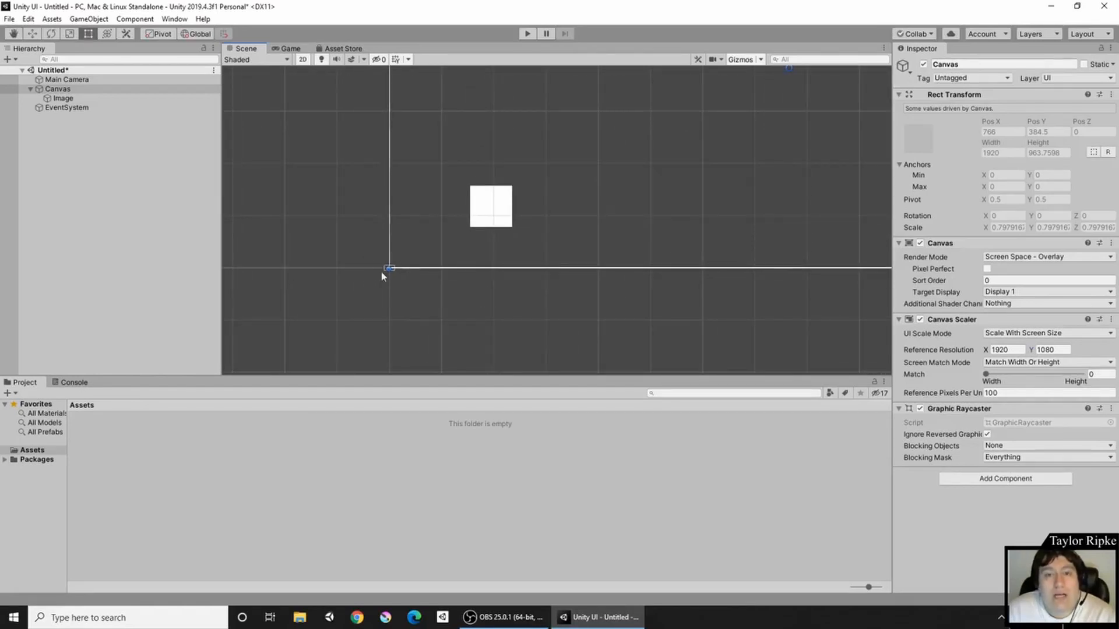
middle_drag(456, 262, 513, 231)
scroll(442, 250, up, 2)
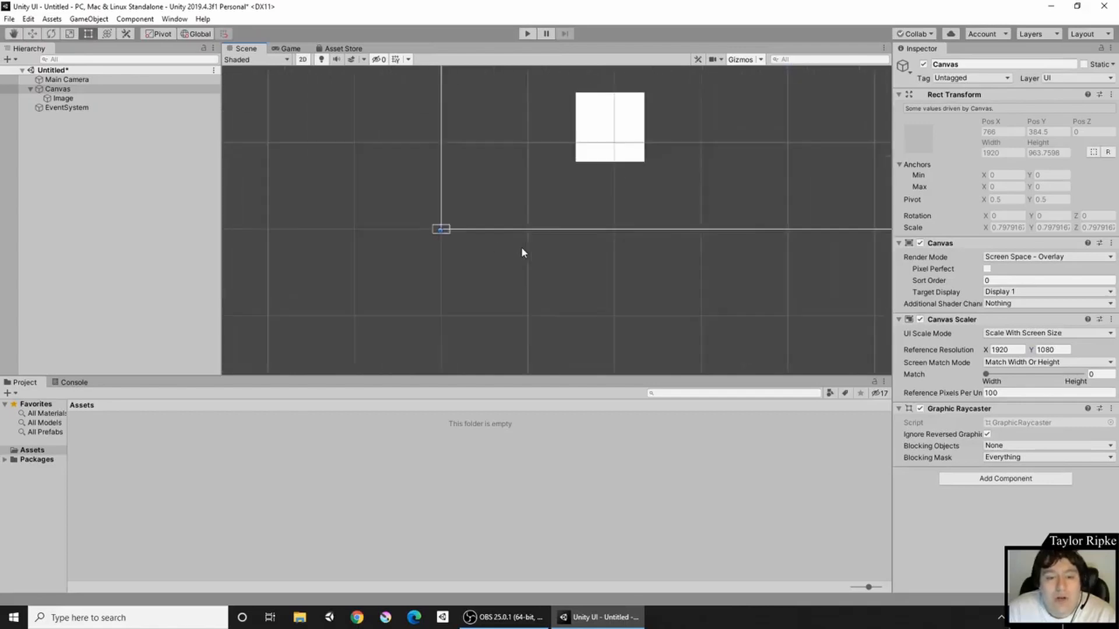
scroll(519, 251, up, 2)
middle_drag(460, 190, 559, 219)
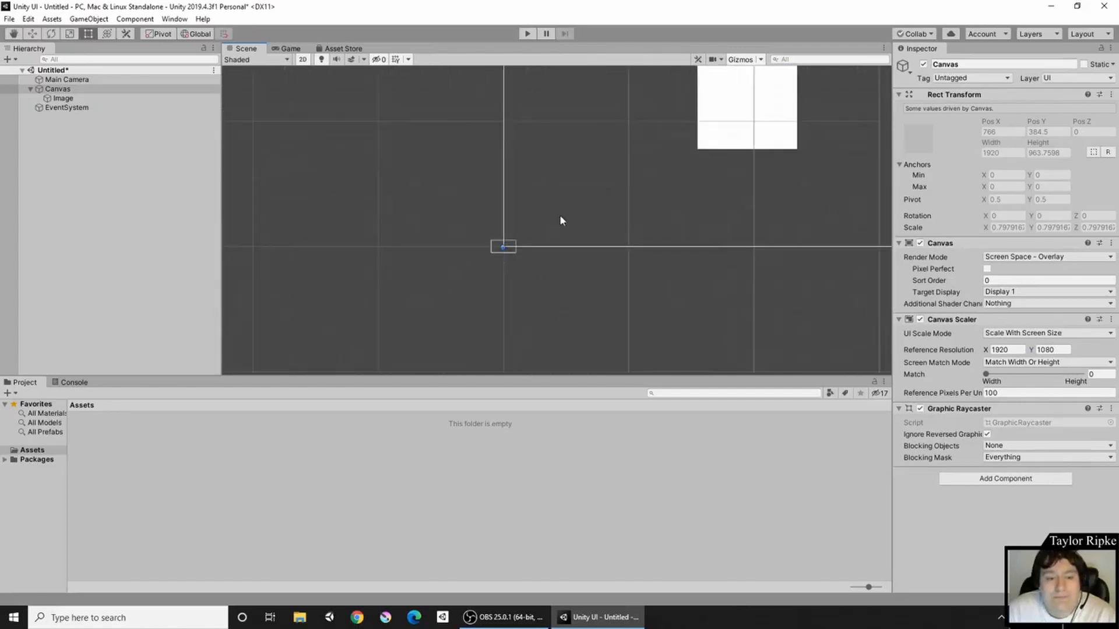
Move the image onto the camera frame at the Canvas's lower-left corner, about X -974, Y -509, and check it in the Game view
click(761, 123)
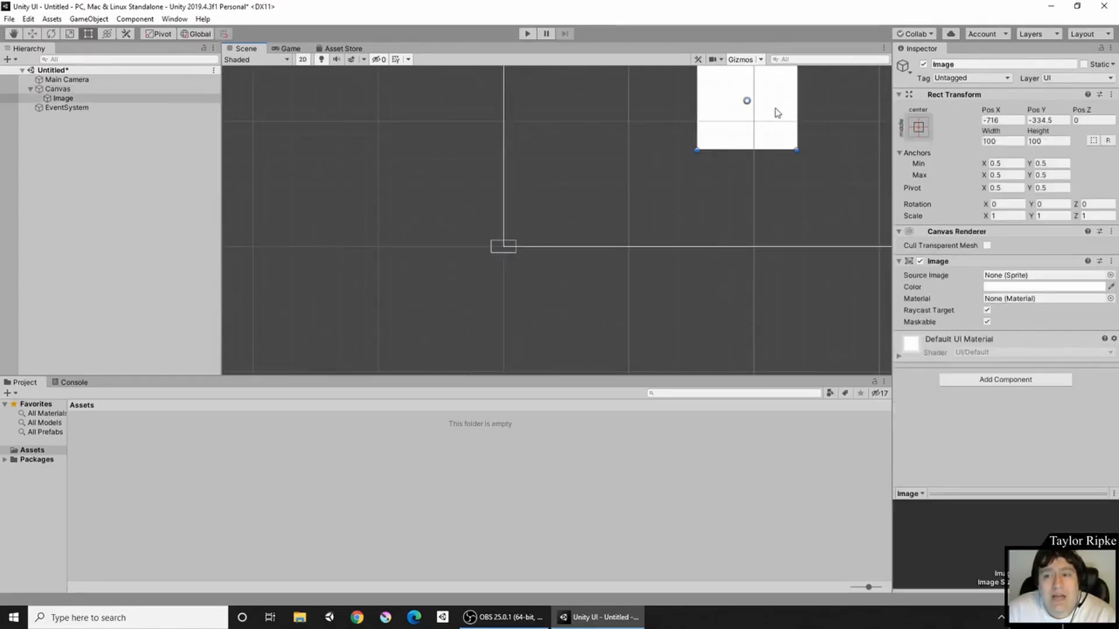
drag(776, 105, 516, 280)
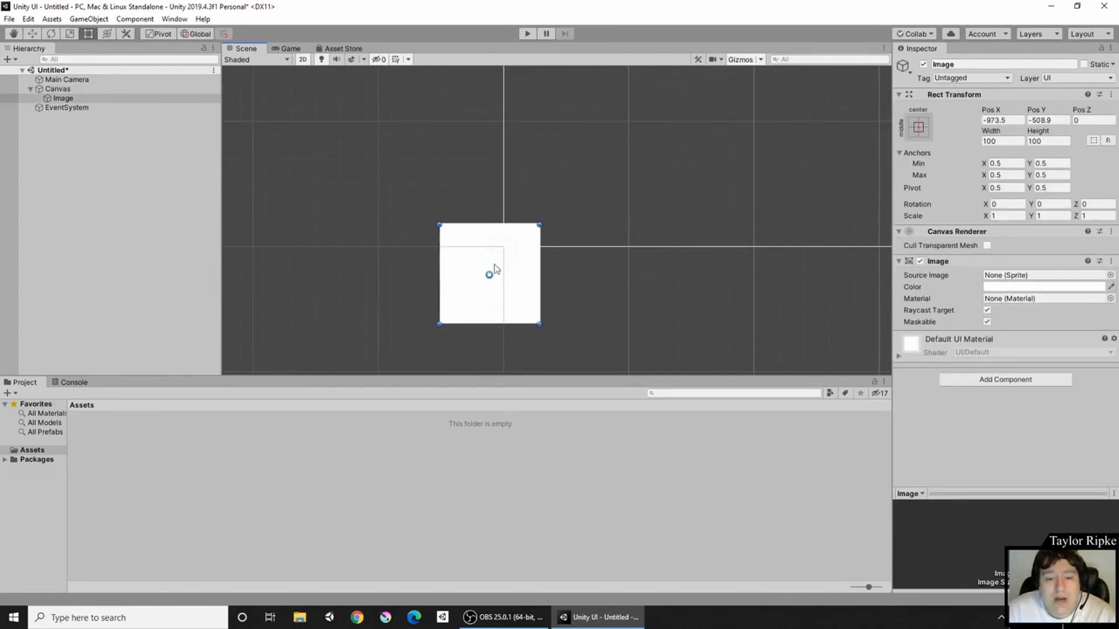
click(286, 49)
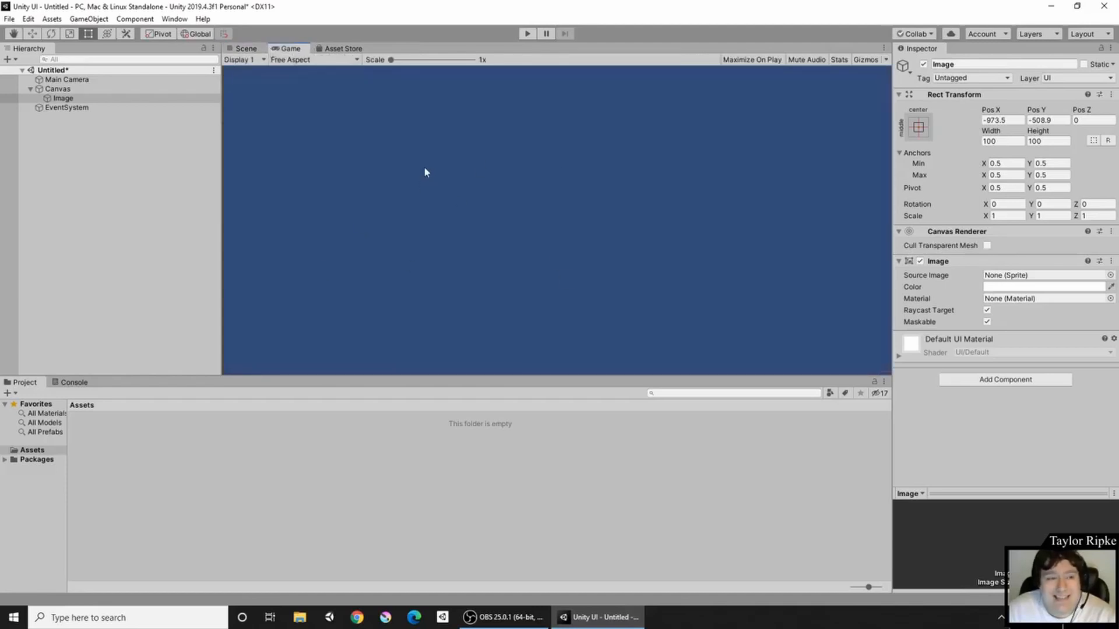
click(245, 49)
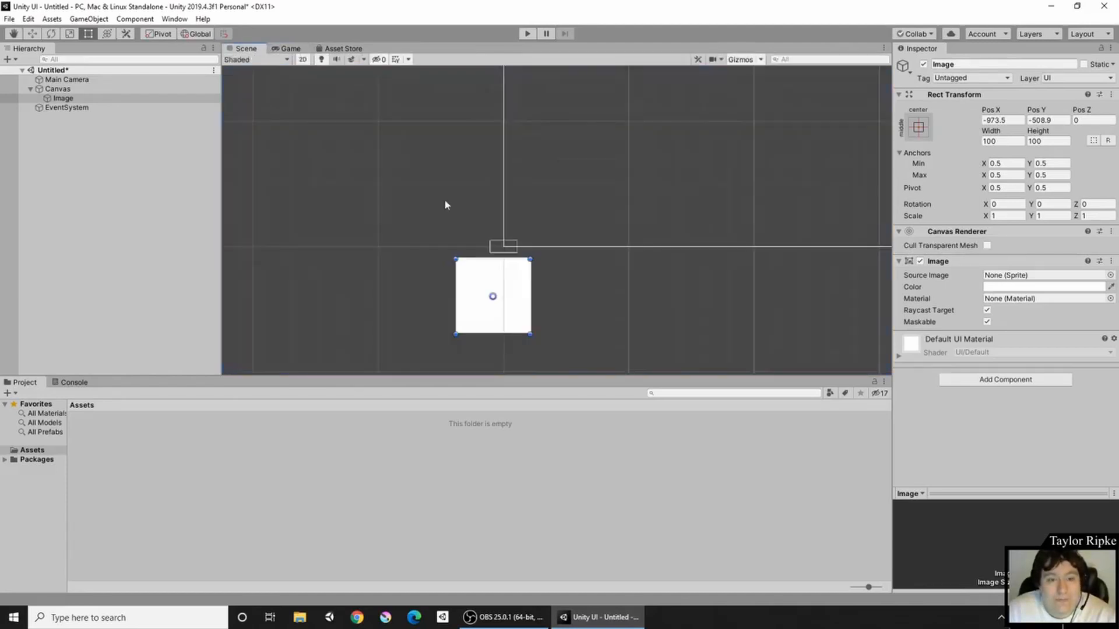
Move the image inside the Canvas near its lower-left corner, about X -775, Y -332, and check it in the Game view
mouse_move(524, 282)
mouse_down()
mouse_move(537, 242)
mouse_move(710, 143)
mouse_move(660, 148)
mouse_up()
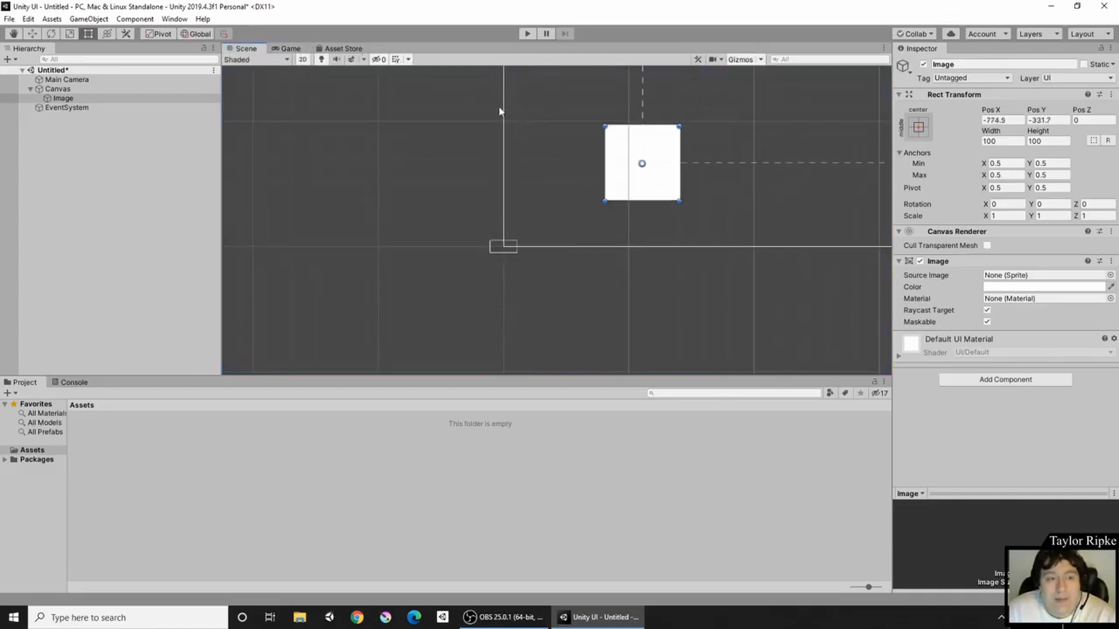
click(283, 60)
click(287, 51)
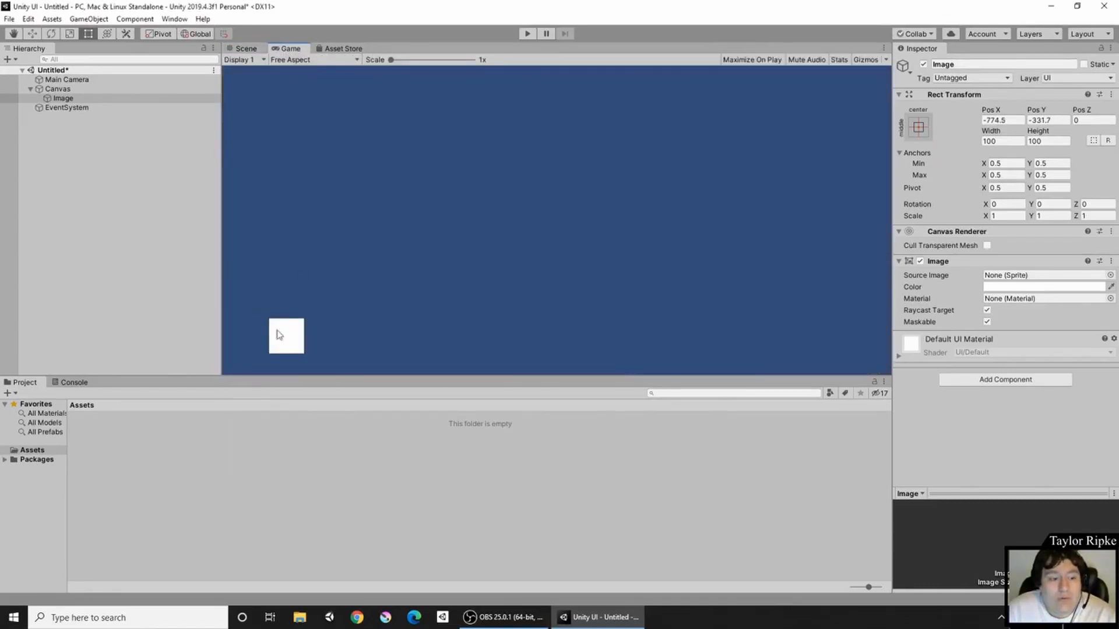
click(241, 49)
Frame the whole Canvas in the scene and restore the editor window to a smaller size, exposing the desktop's image files
scroll(667, 165, down, 8)
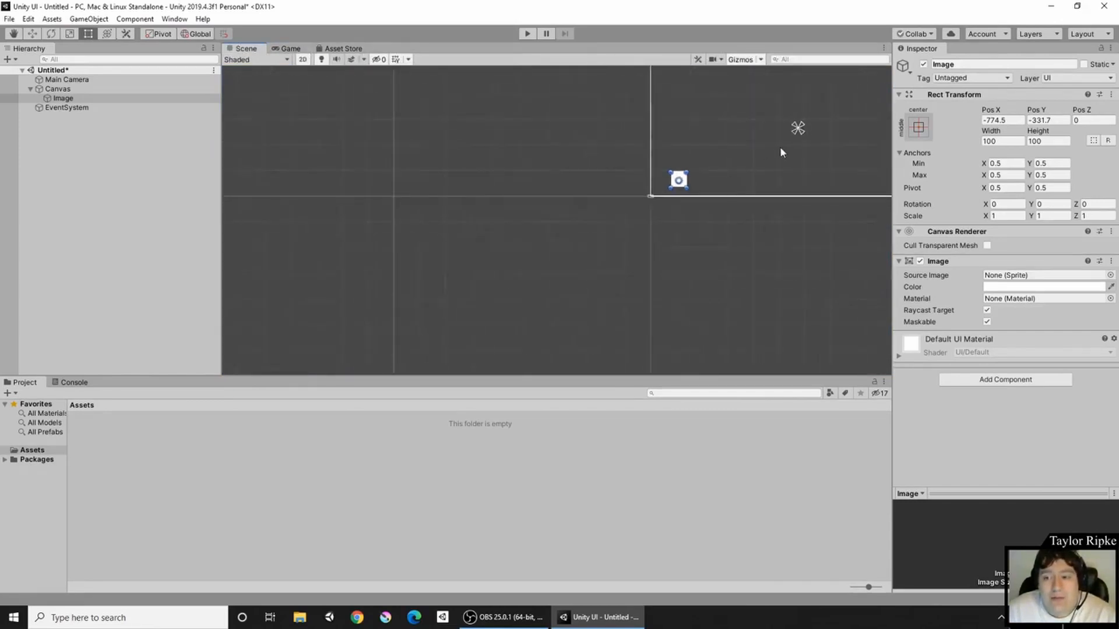
middle_drag(781, 151, 510, 234)
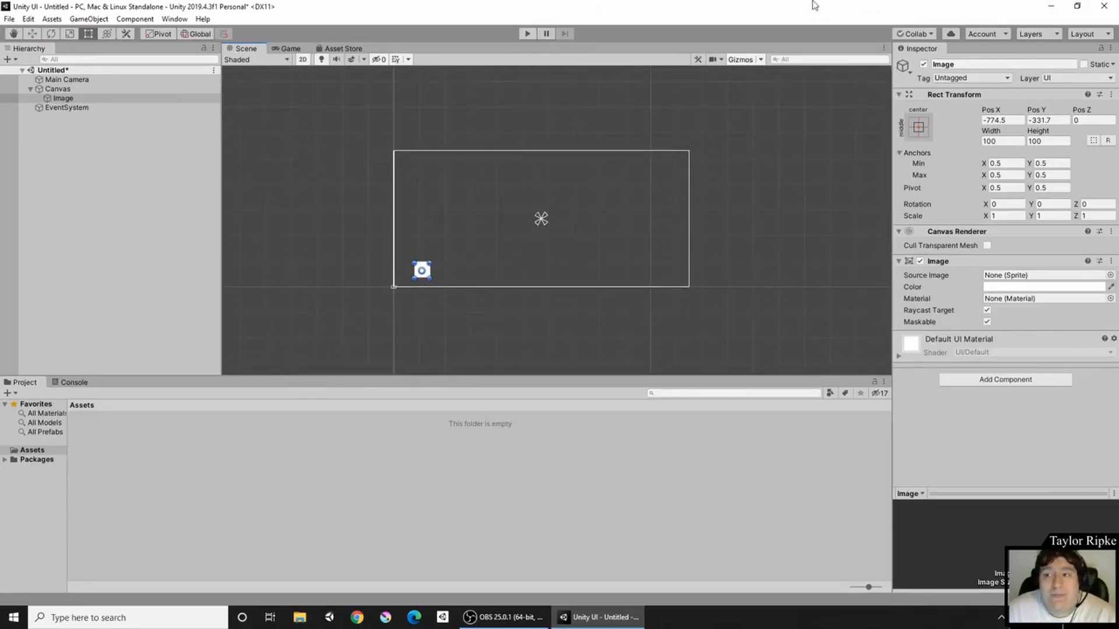
double_click(794, 7)
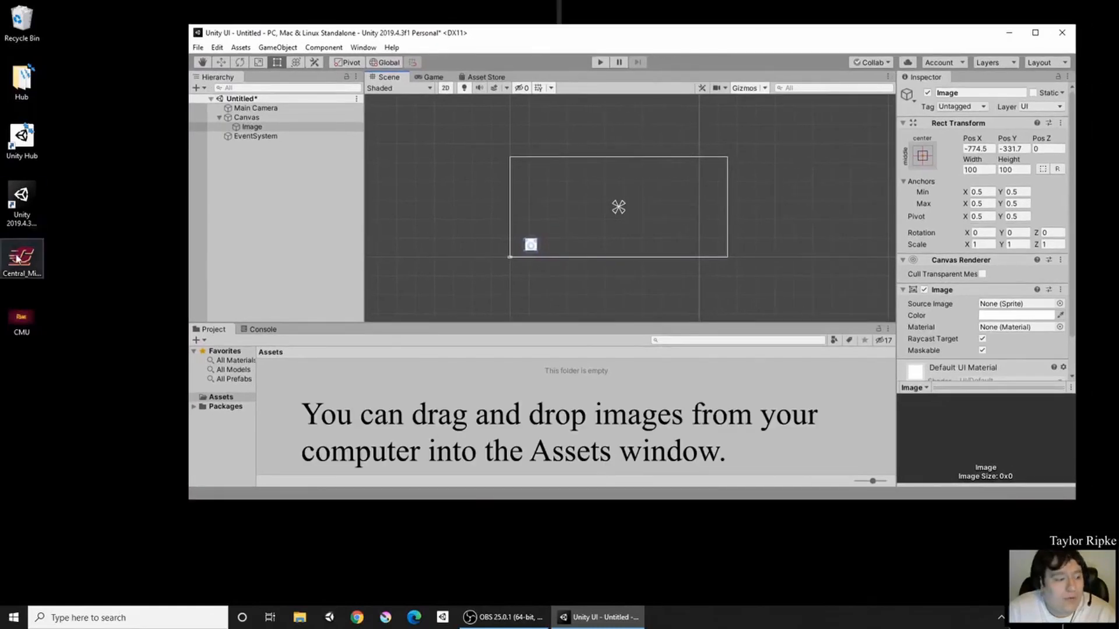
Import the Central Michigan logo and CMU images from the desktop into the Assets folder and check the logo's Texture Type options
drag(17, 259, 295, 395)
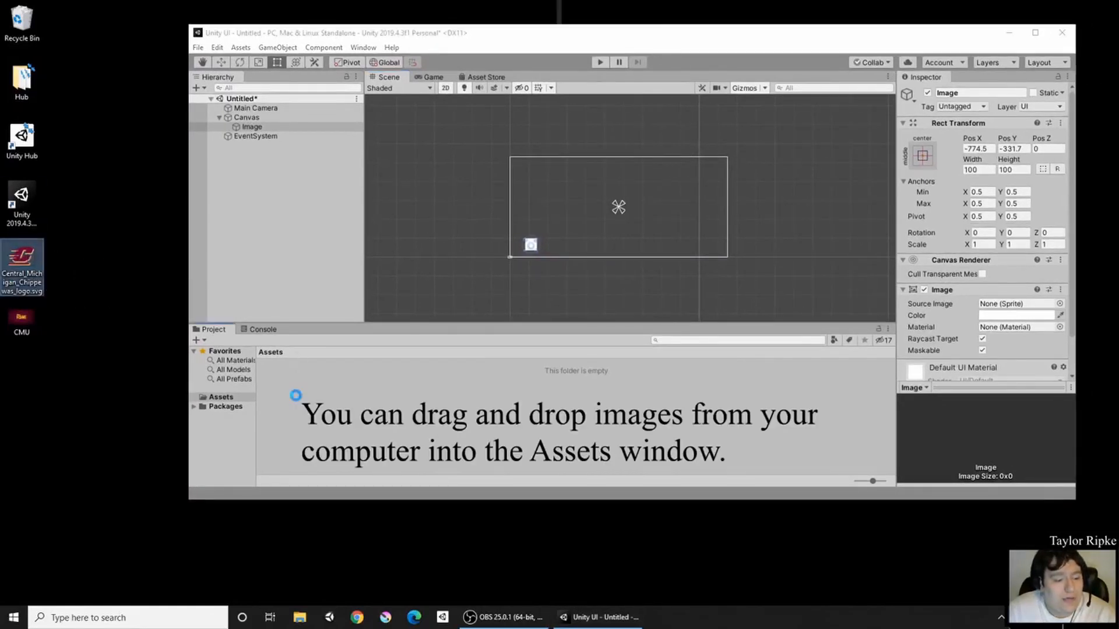
click(21, 320)
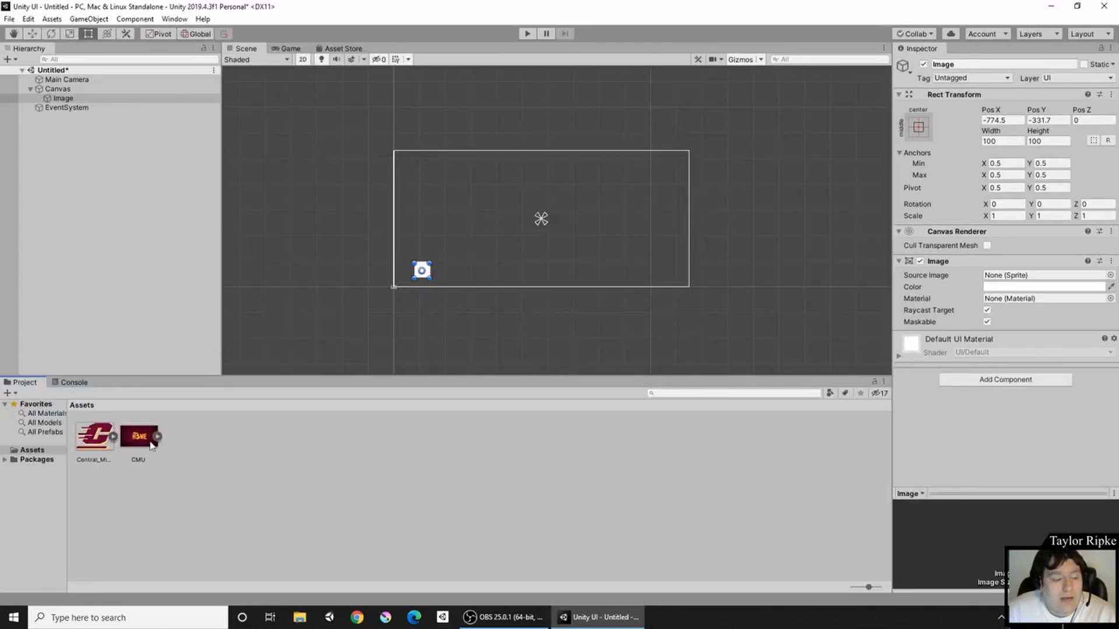
click(91, 449)
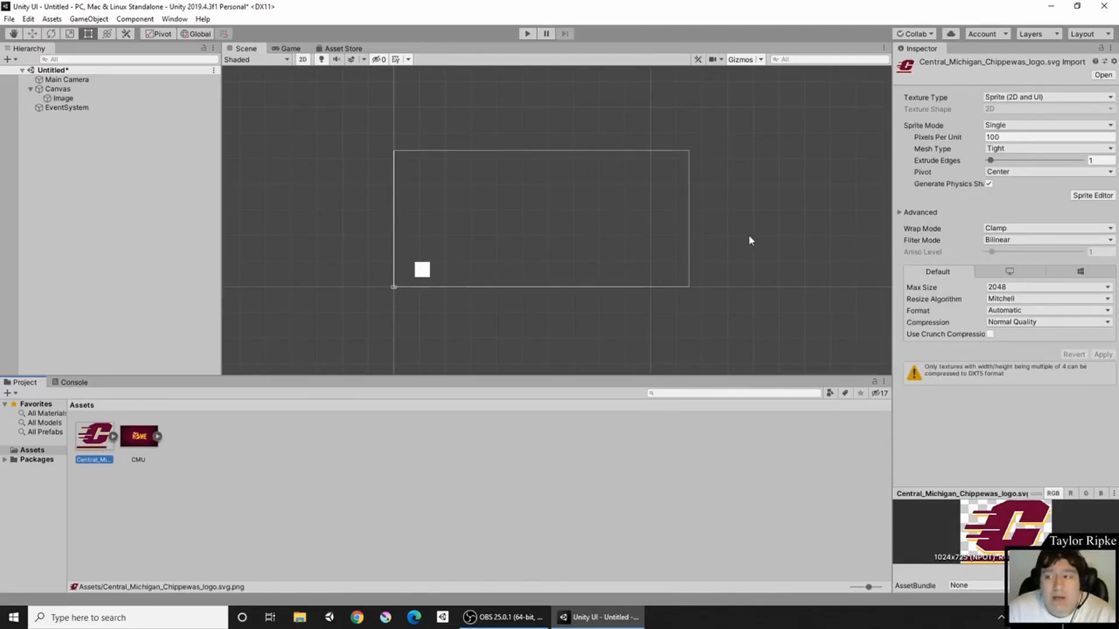
click(1013, 98)
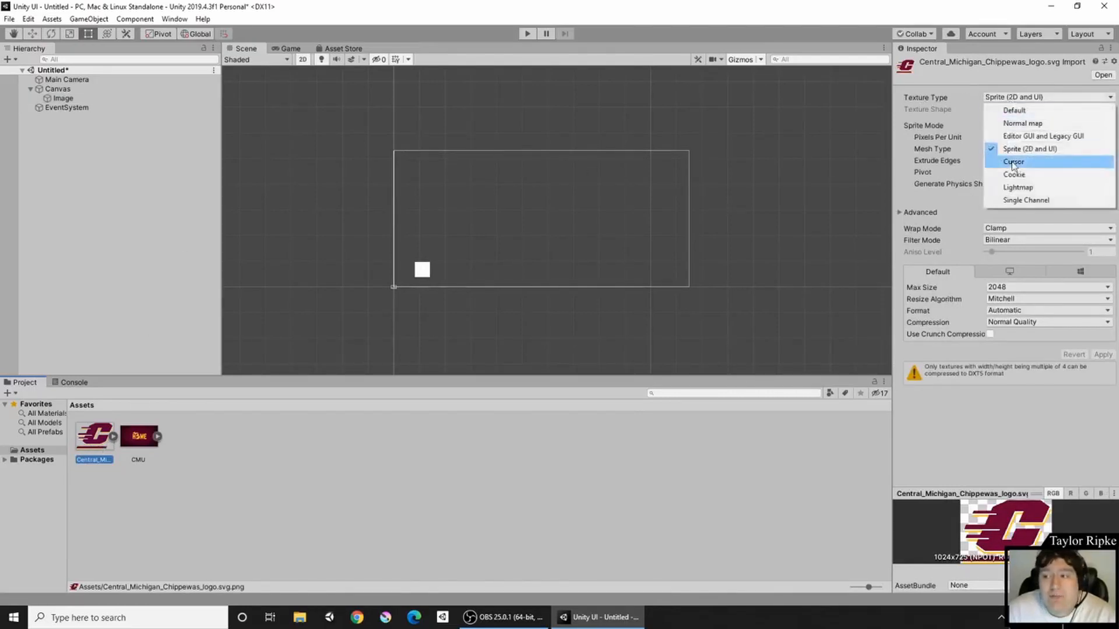
click(1022, 79)
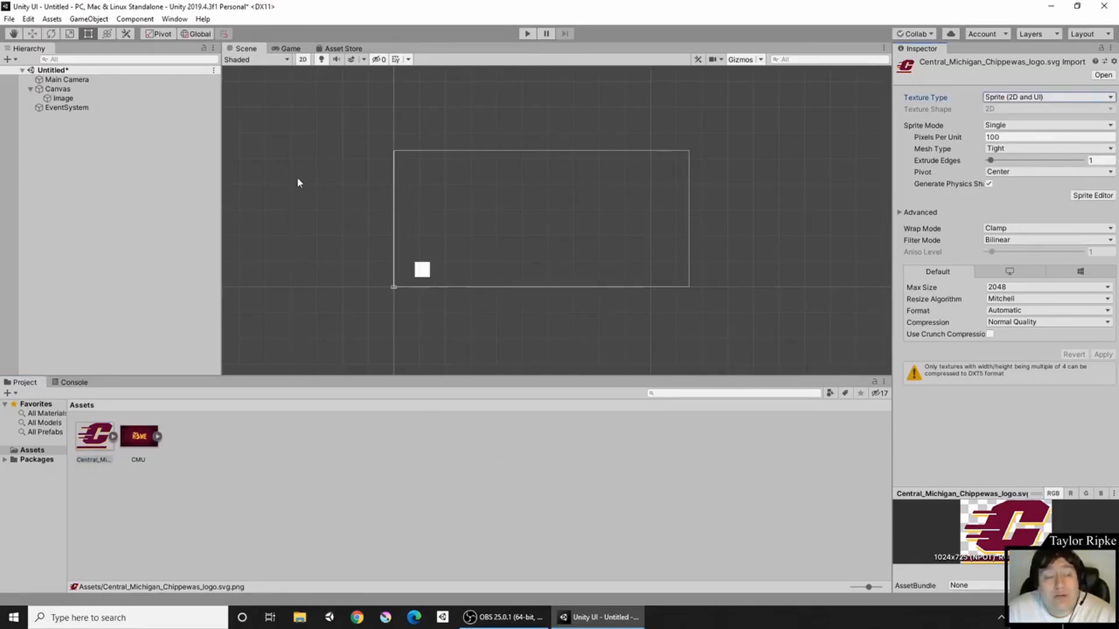
Rename the Canvas's Image object as Logo
click(104, 97)
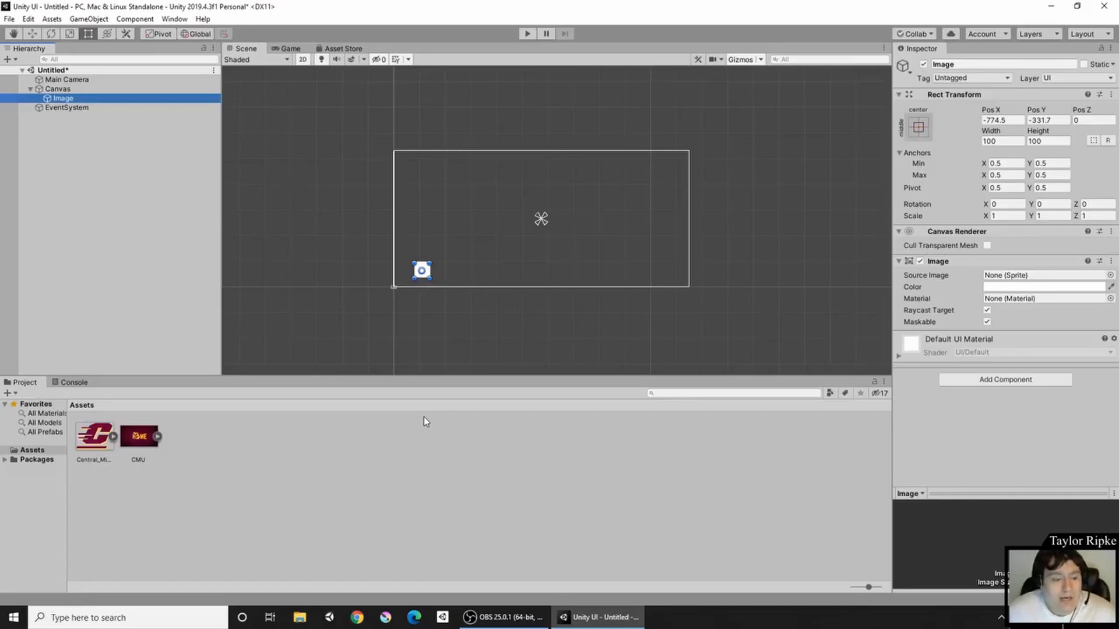
key(F2)
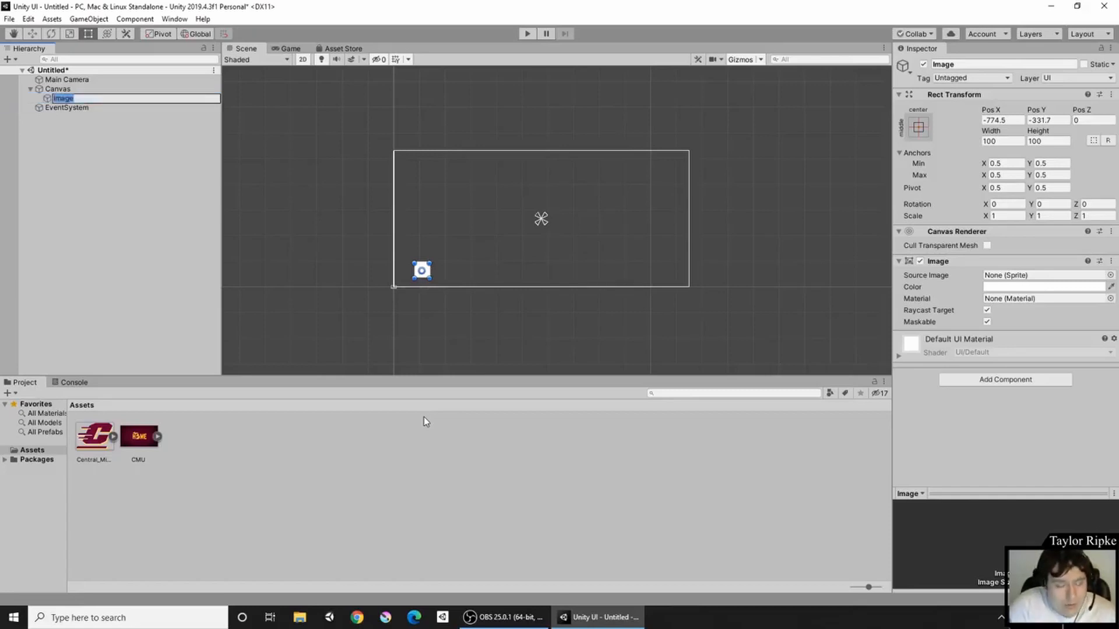
text(Logo)
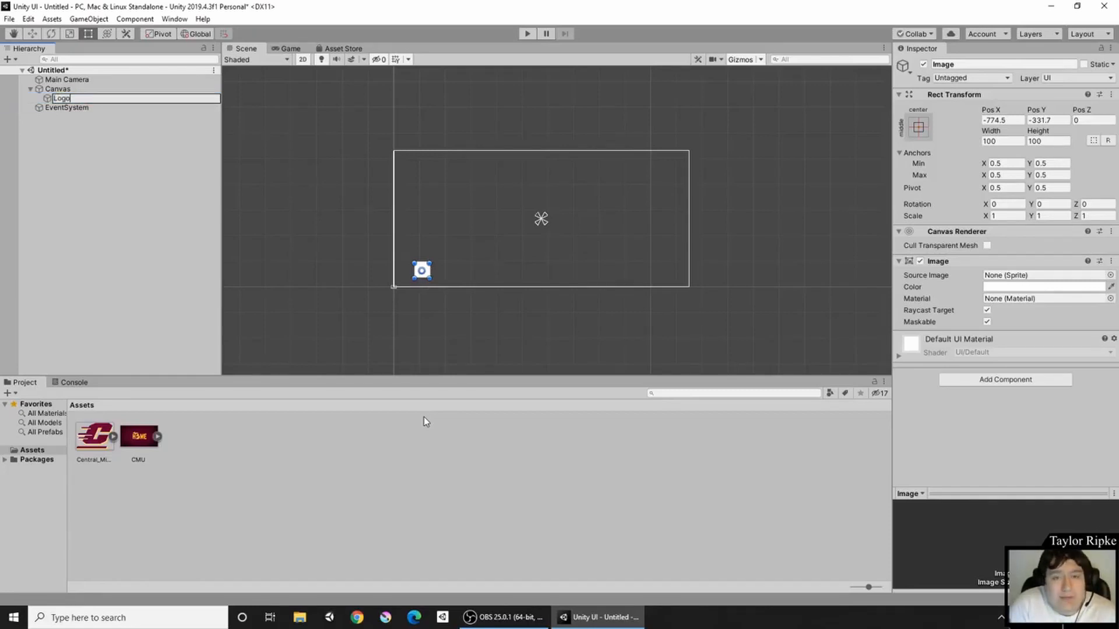
key(Return)
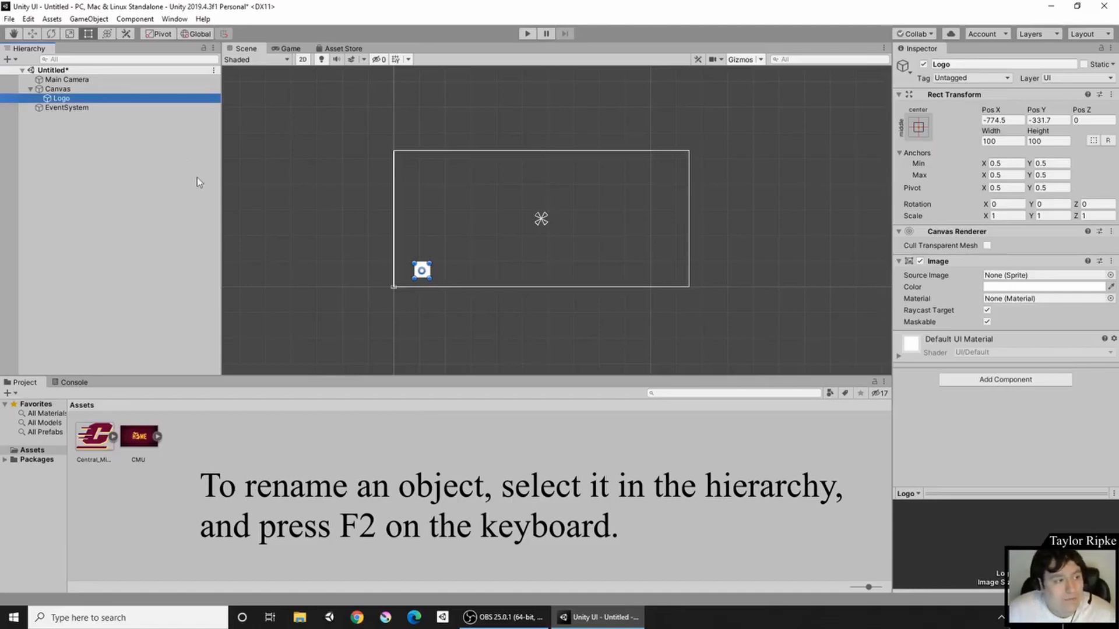
click(125, 100)
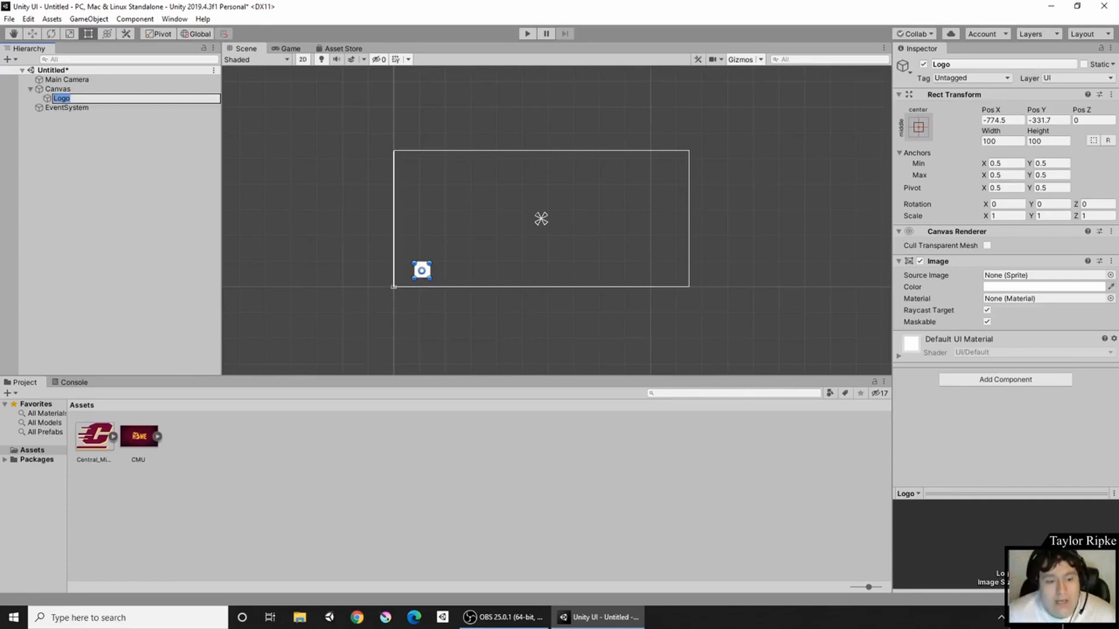
click(454, 222)
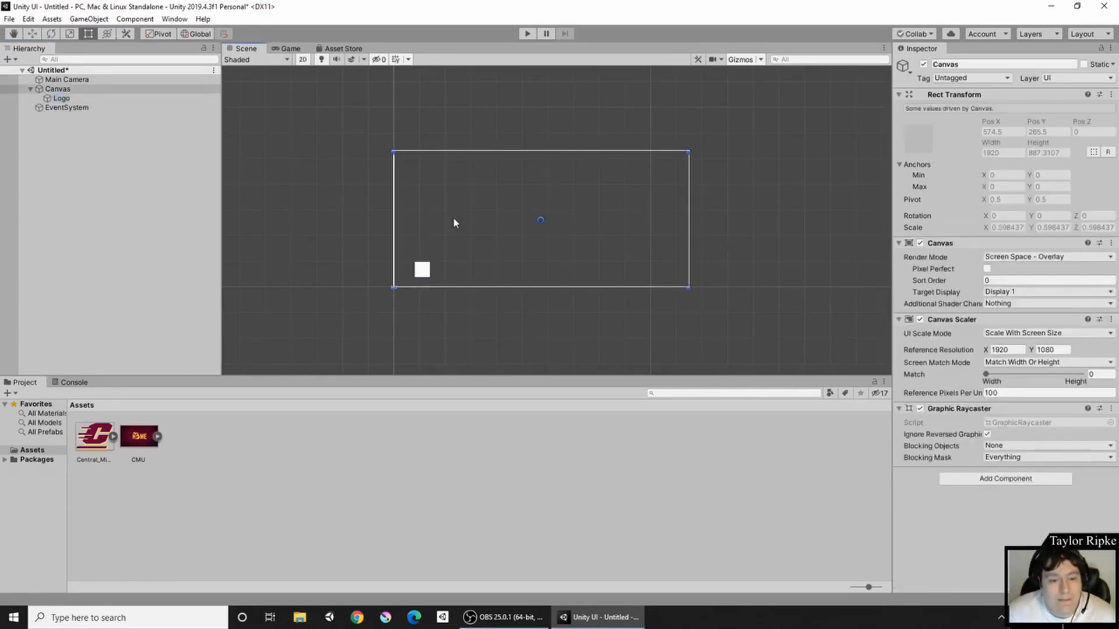
Centre the Logo image on the Canvas by setting its Pos X and Pos Y to 0
click(424, 271)
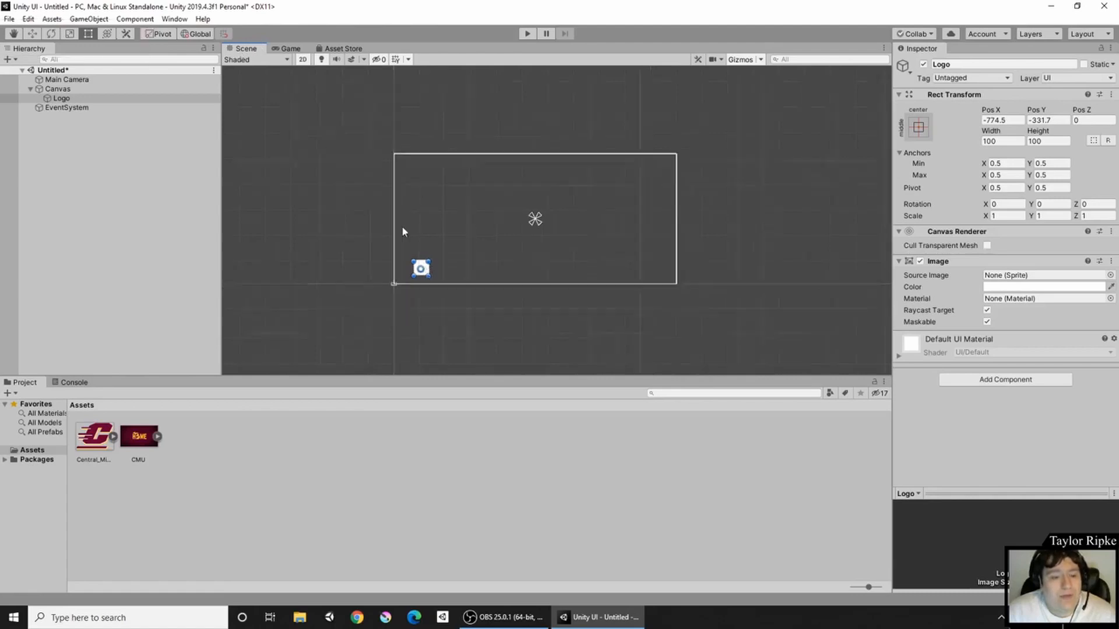
scroll(401, 228, down, 5)
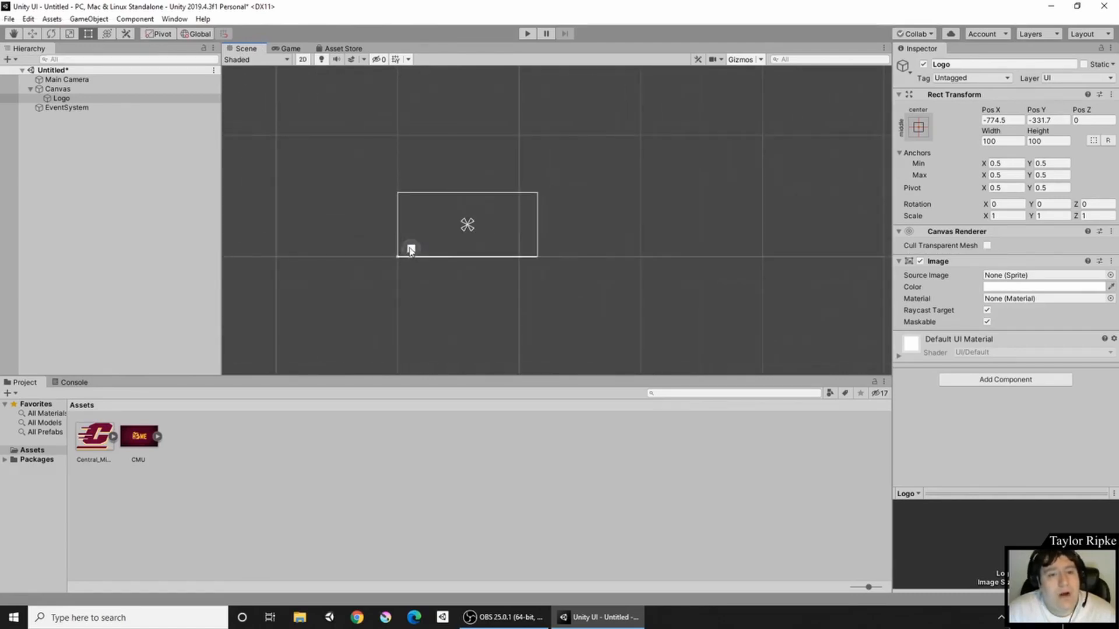
scroll(411, 250, up, 10)
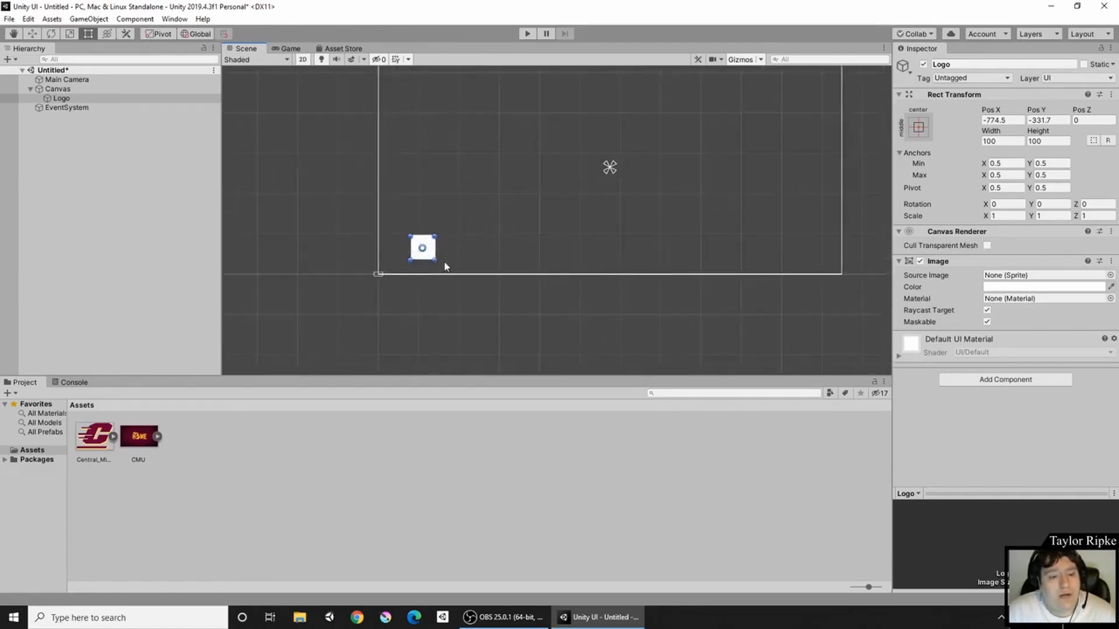
middle_drag(548, 199, 520, 216)
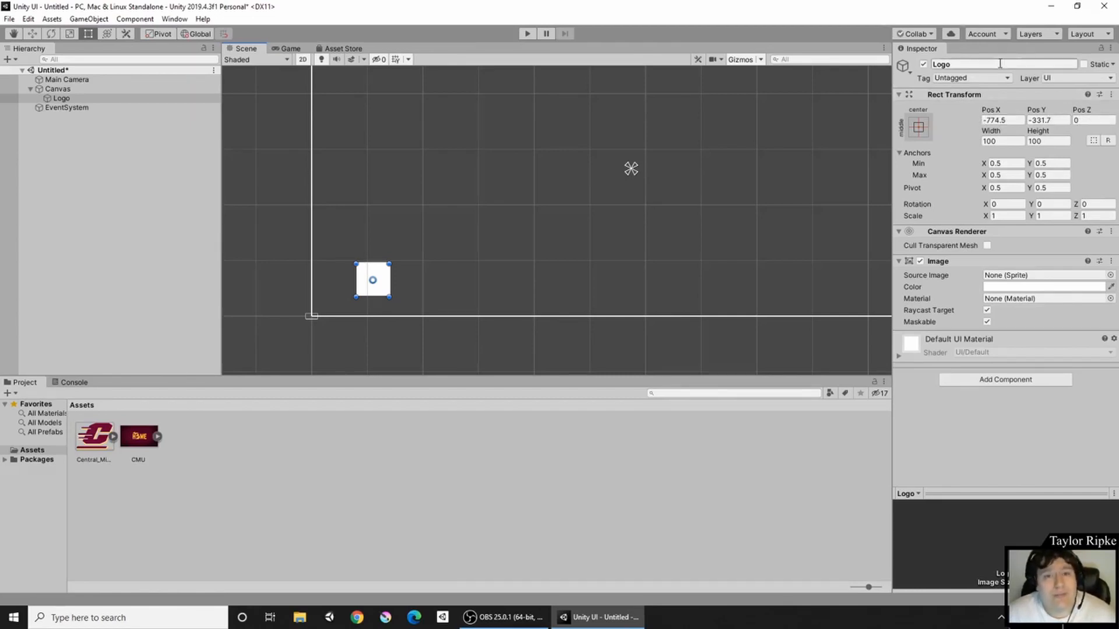
click(999, 120)
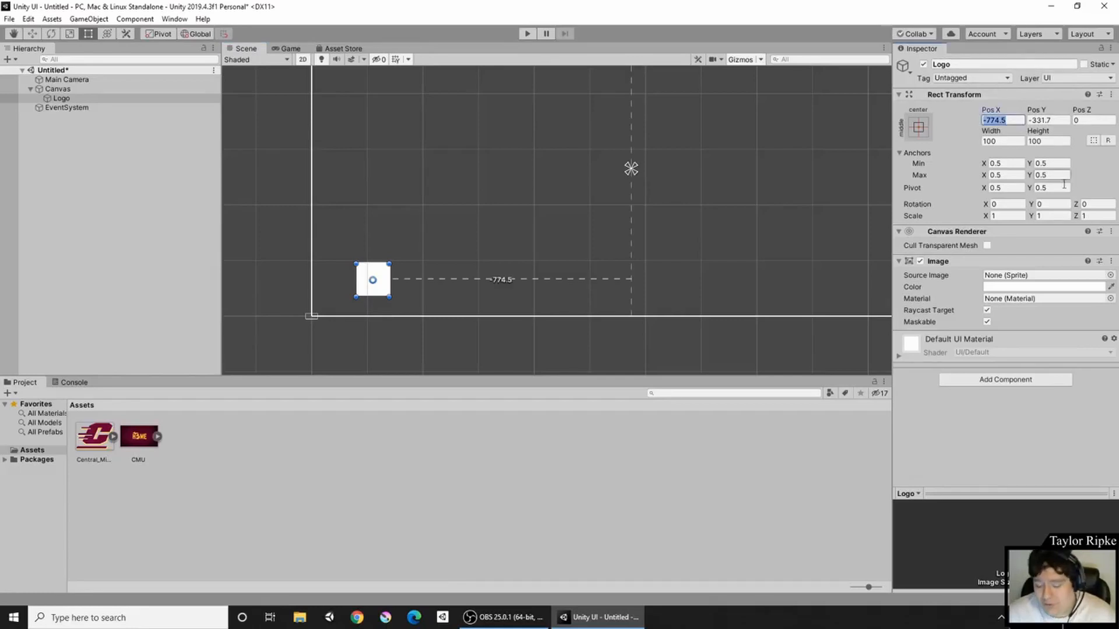
text(0)
key(Tab)
text(0)
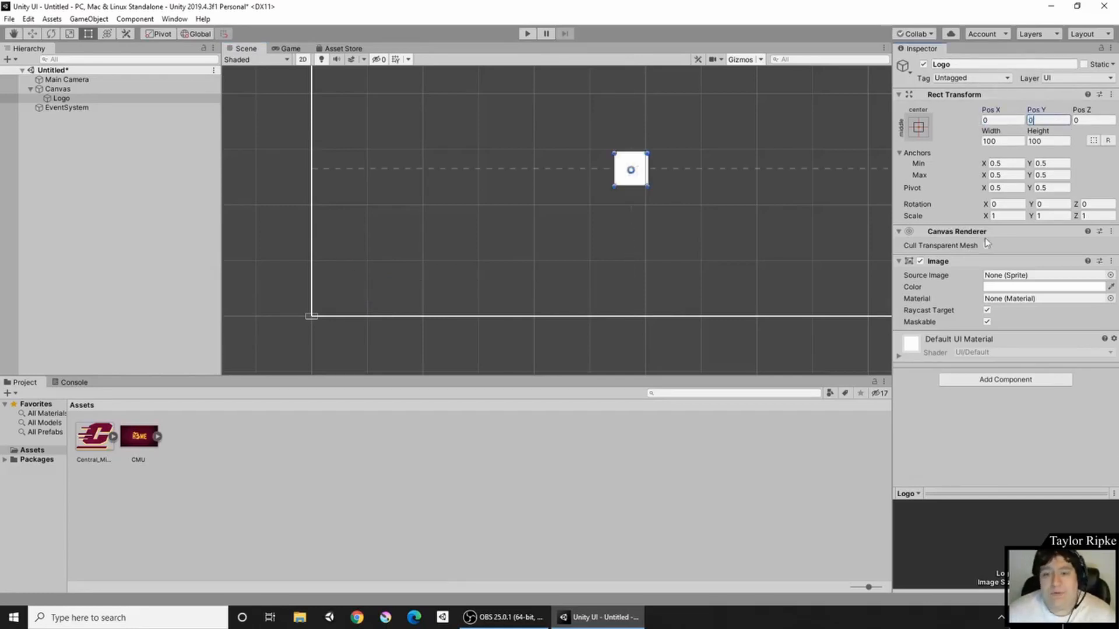
scroll(769, 198, down, 5)
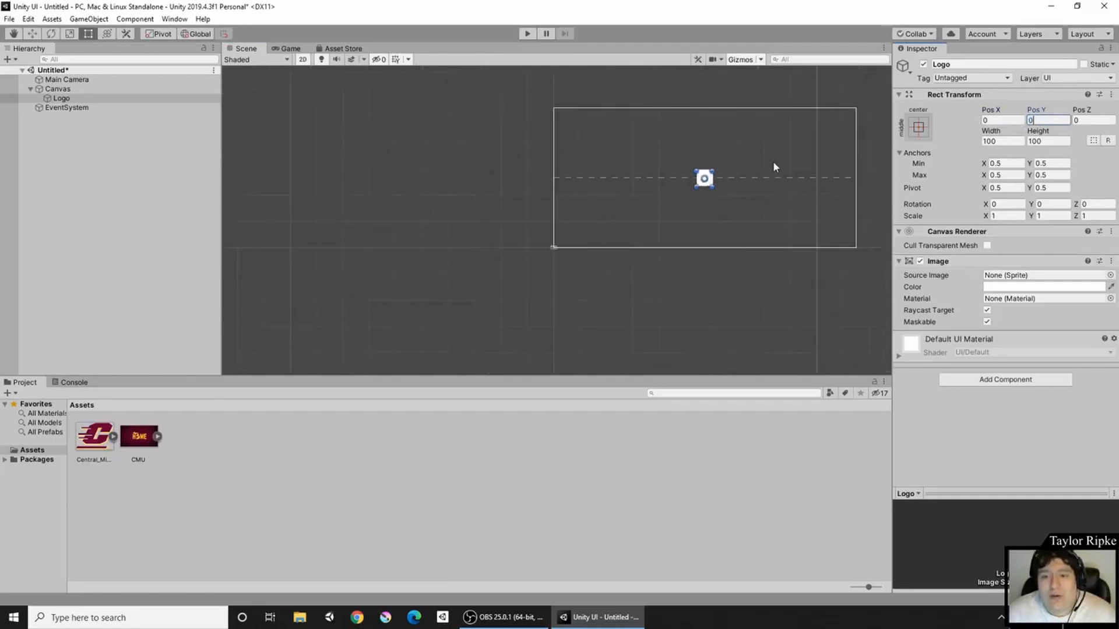
middle_drag(774, 167, 609, 216)
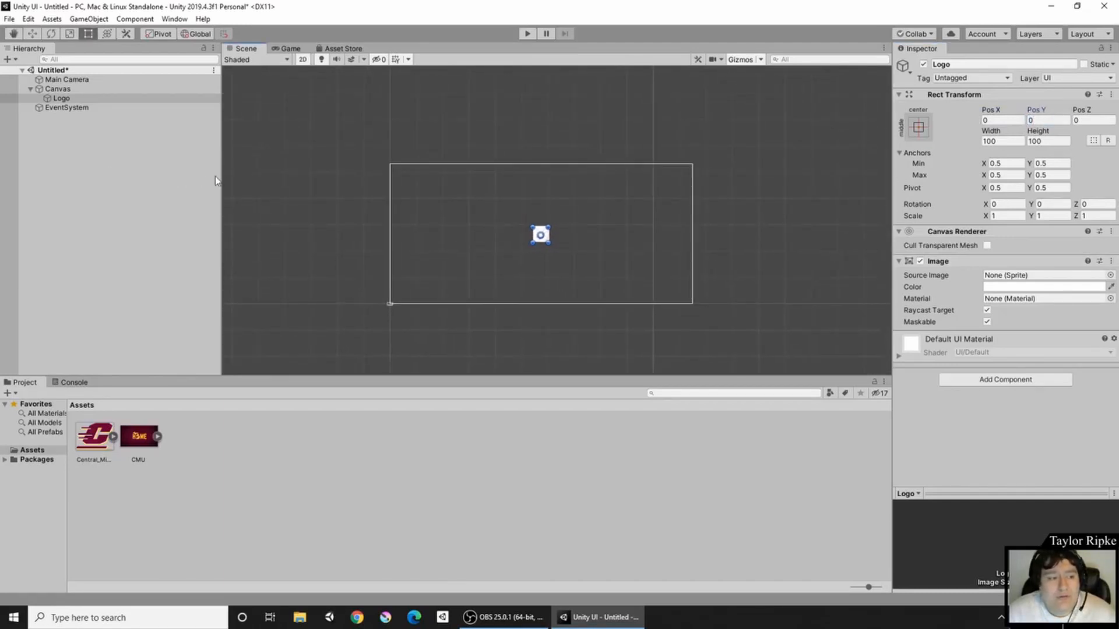
Narrow the Hierarchy and Inspector, and dock the Game view beside the Scene view with the larger share of the width
drag(225, 173, 112, 224)
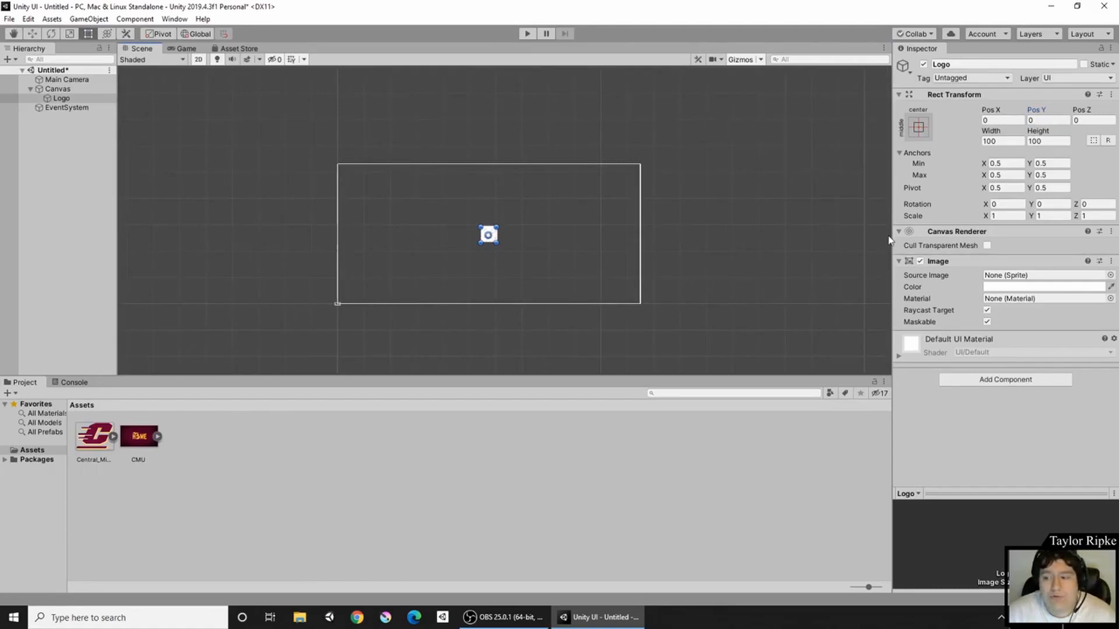
drag(891, 238, 946, 238)
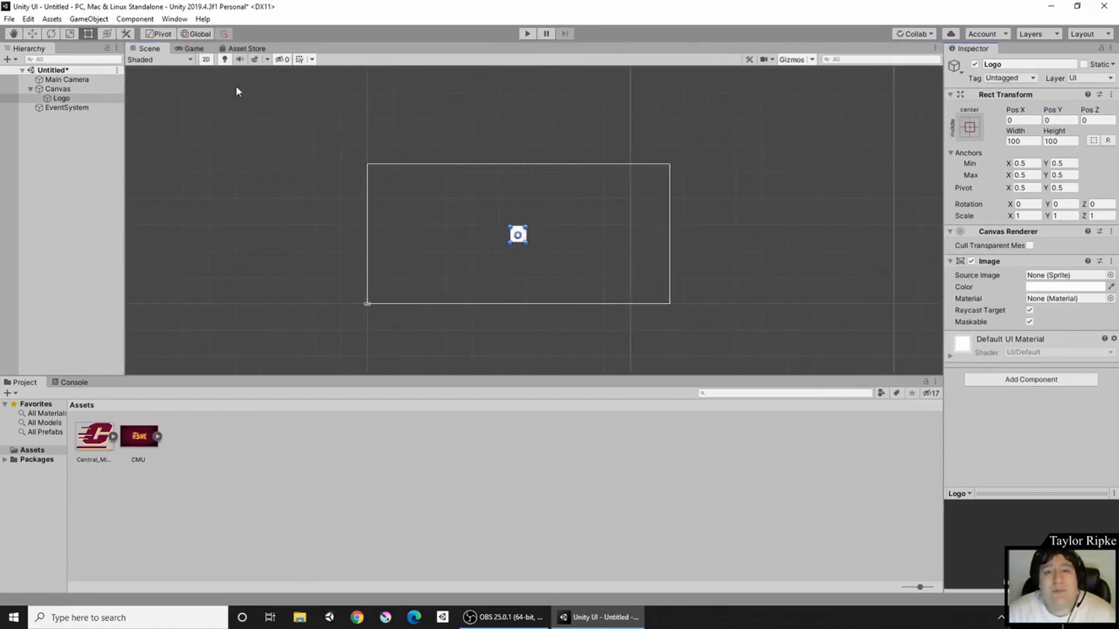
click(193, 47)
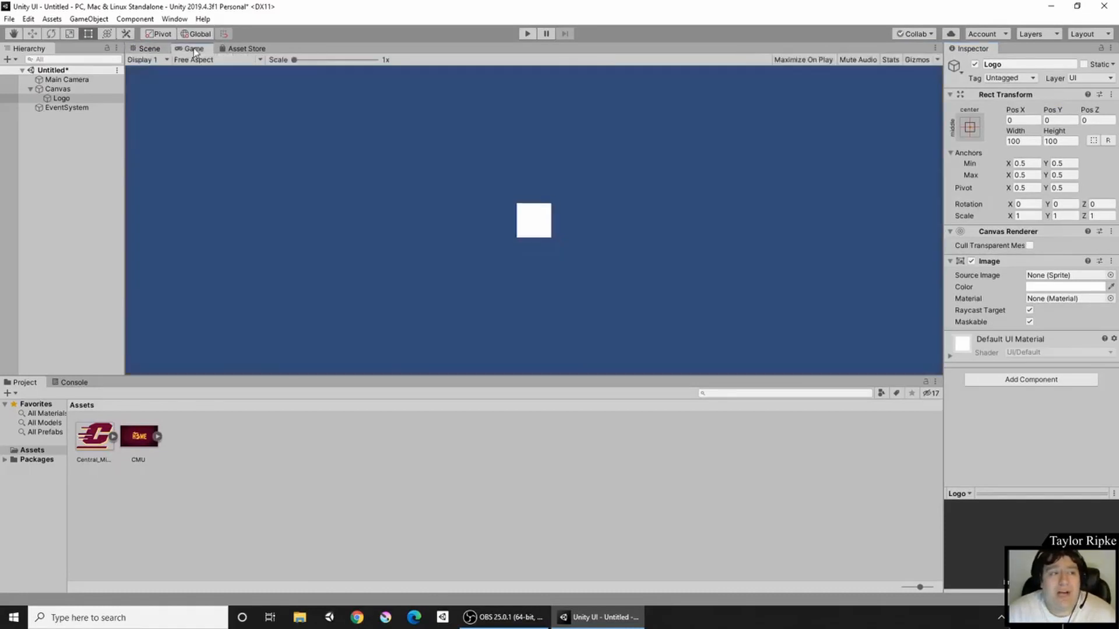
drag(192, 49, 781, 213)
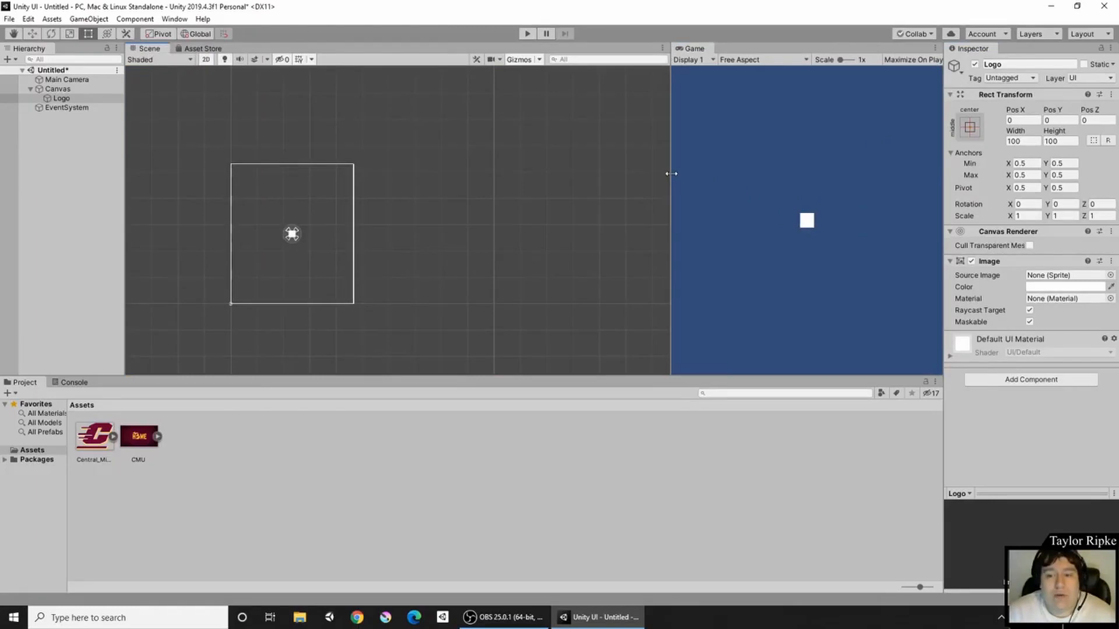
drag(672, 173, 463, 181)
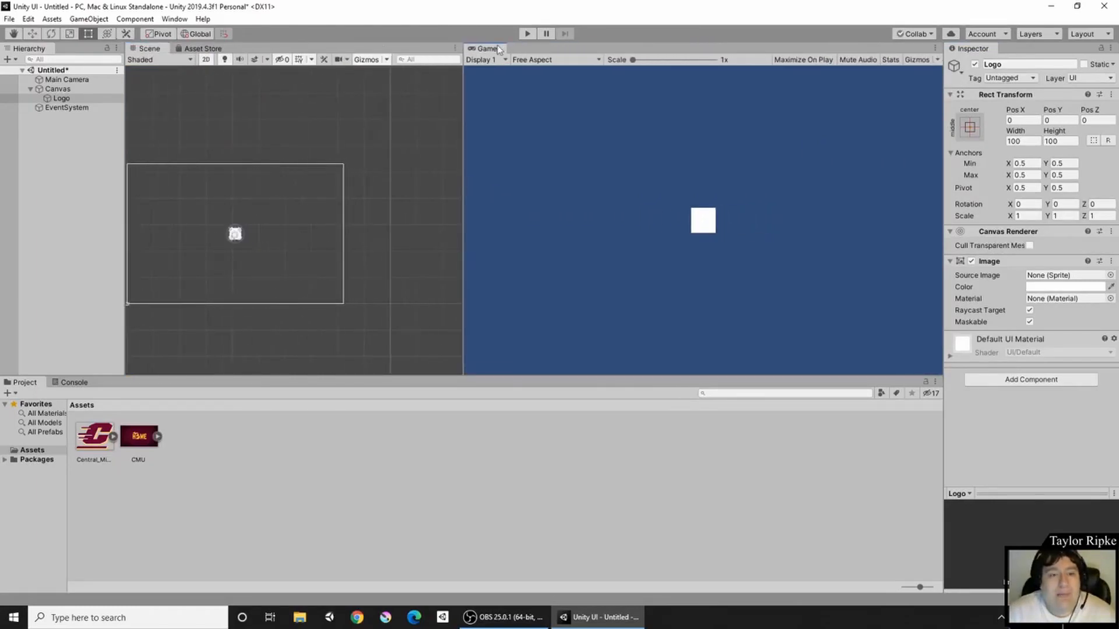
middle_drag(357, 165, 418, 170)
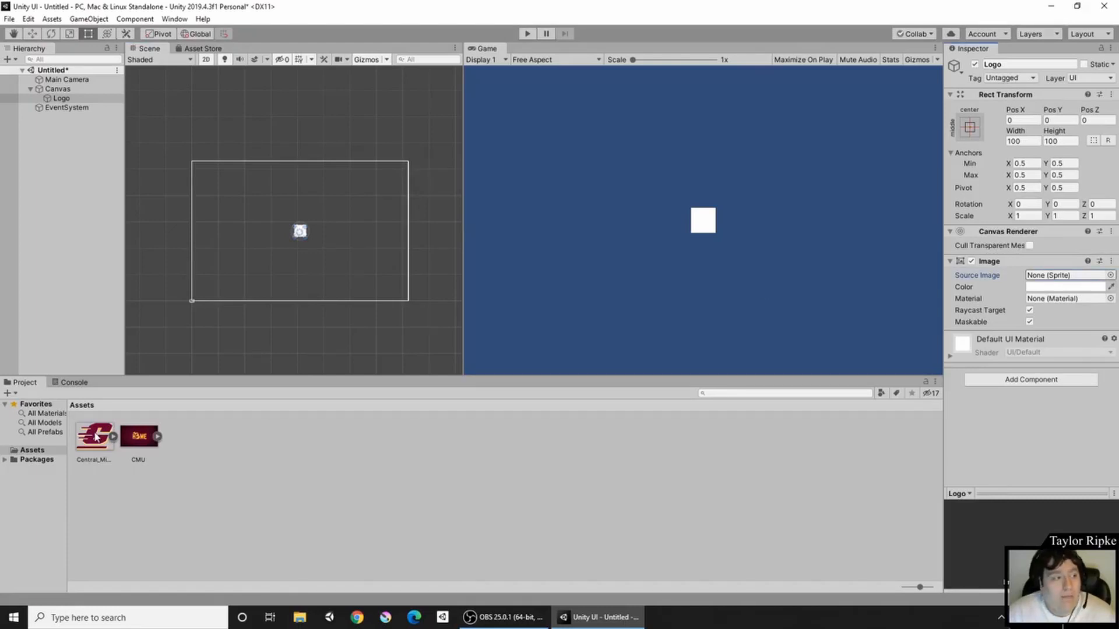
Assign the Central Michigan logo sprite as the Logo object's Source Image
click(73, 96)
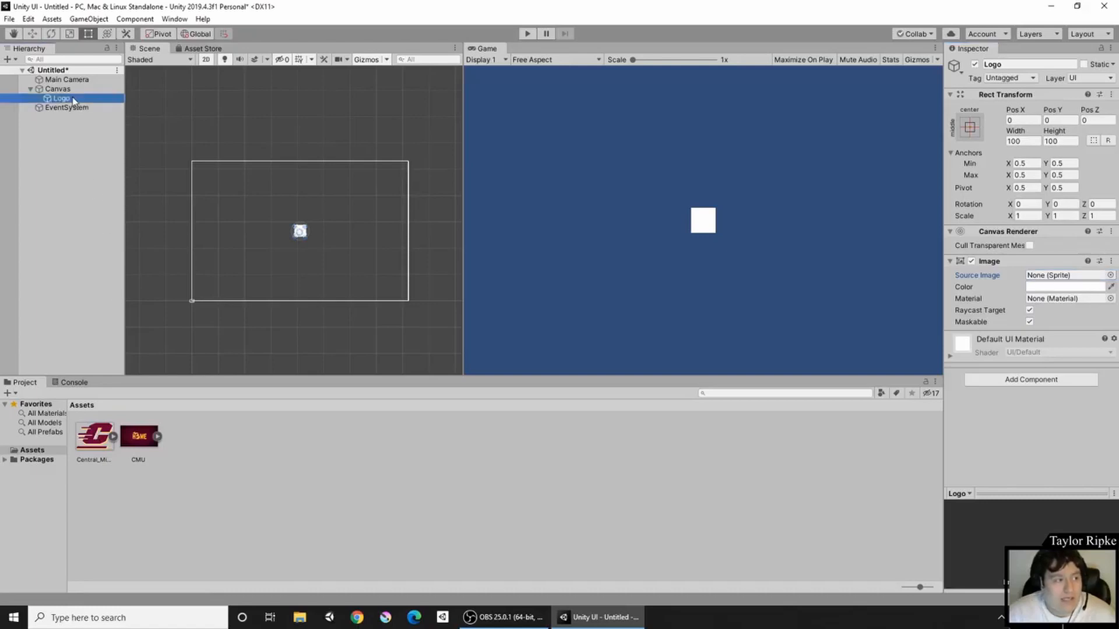
drag(91, 434, 1066, 282)
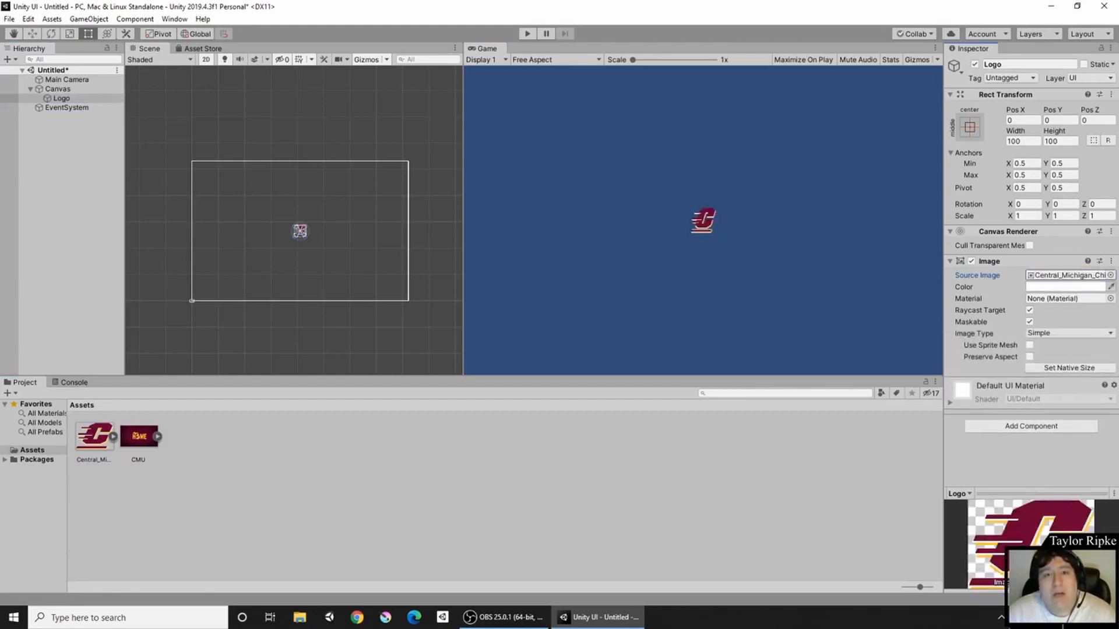
click(1111, 275)
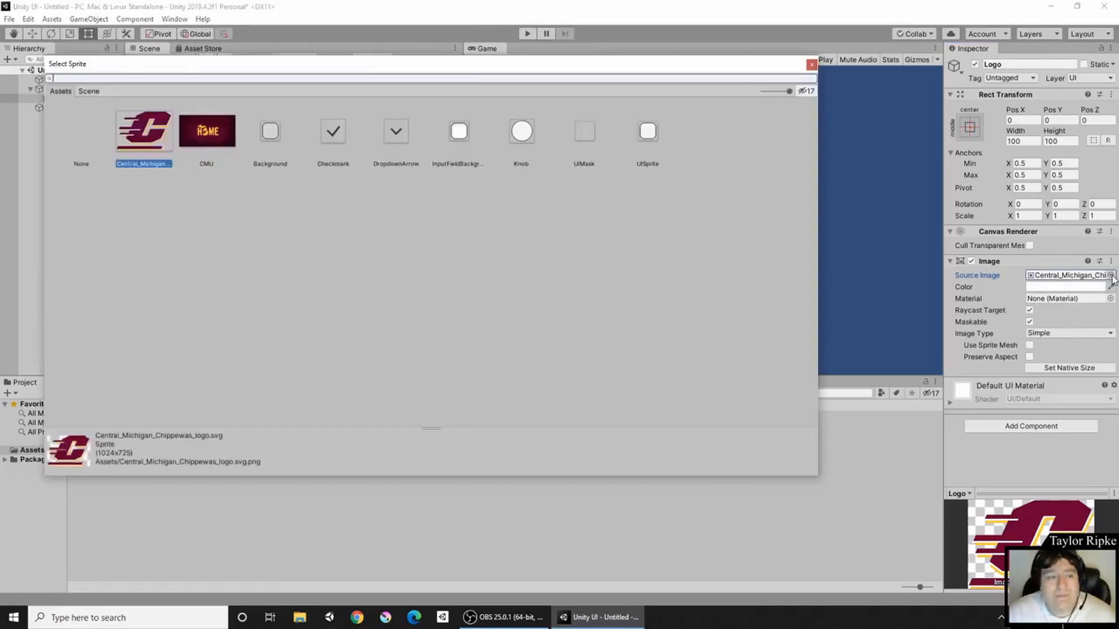
double_click(155, 156)
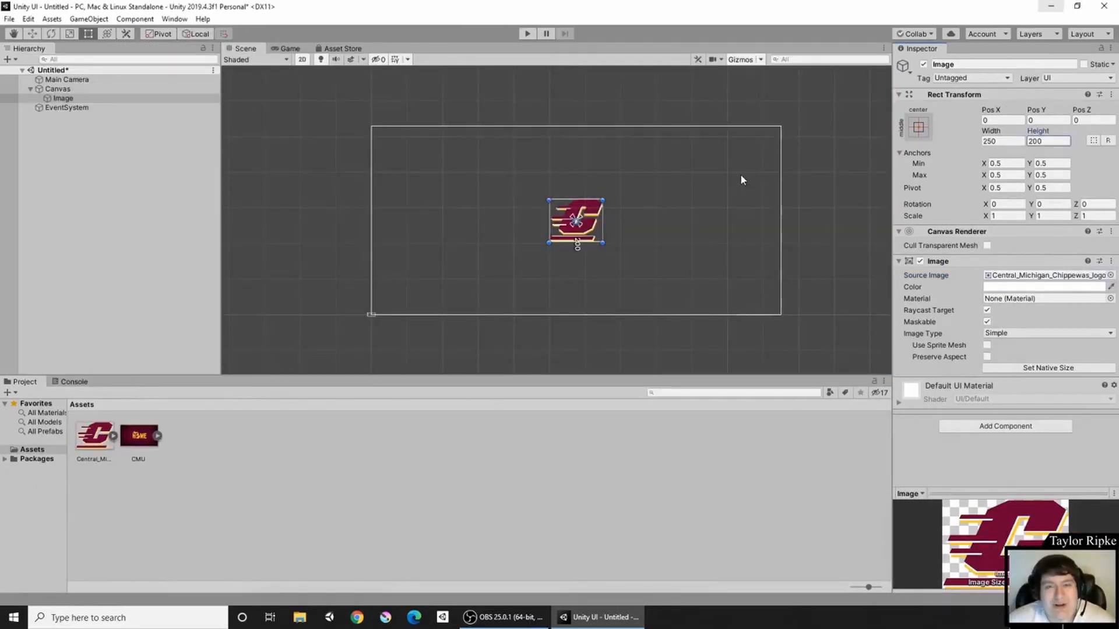
Select the Canvas, switch to the Game view and open its list of aspect ratios and resolutions
click(66, 90)
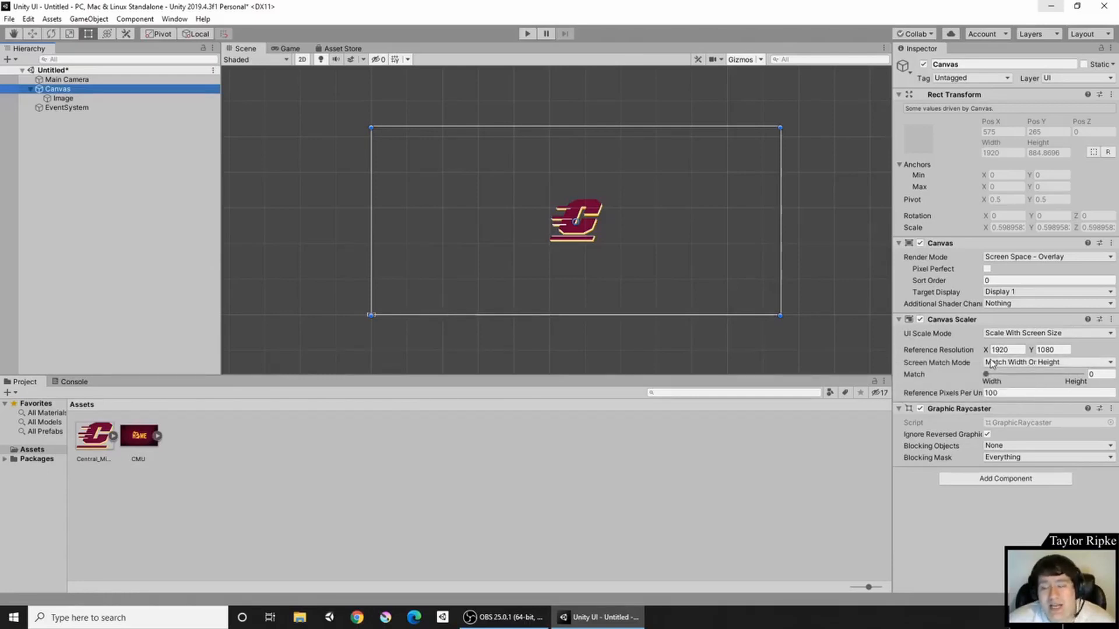
click(288, 51)
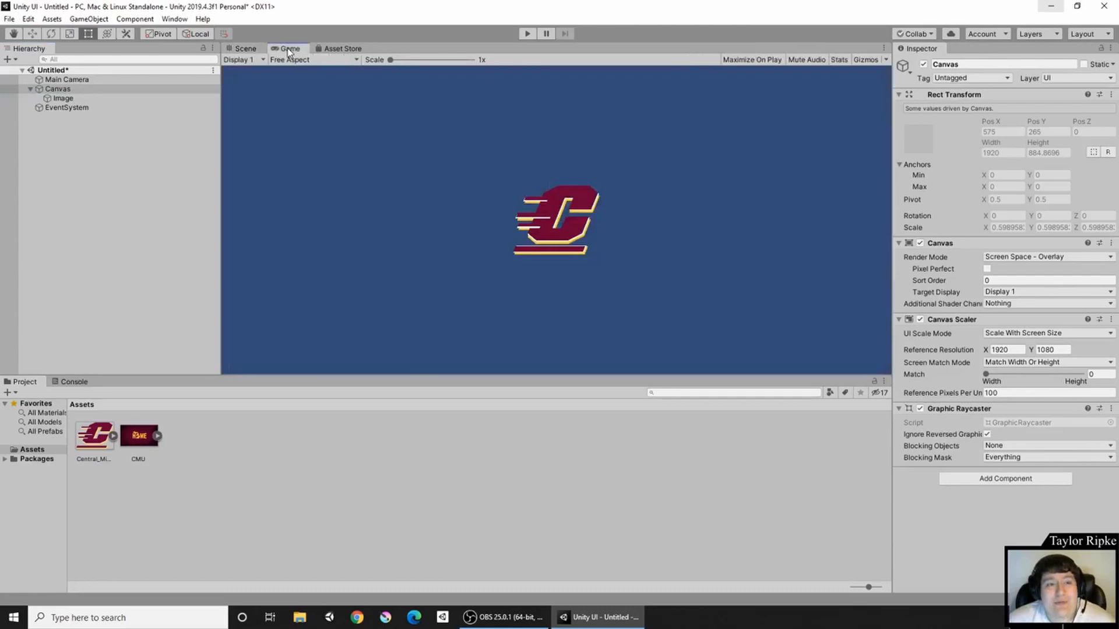
click(319, 60)
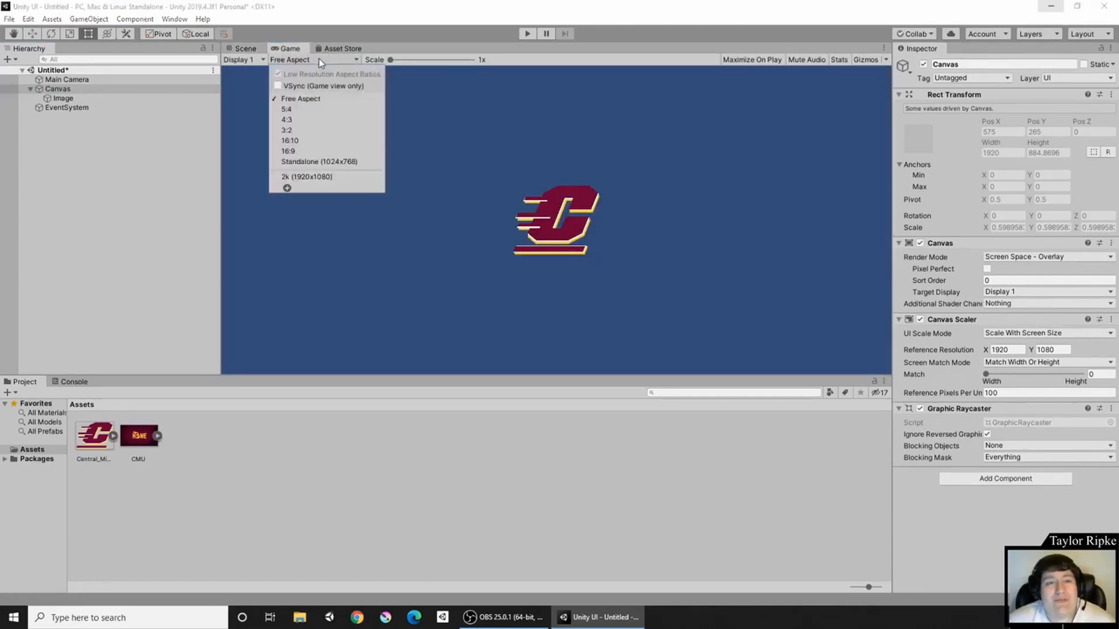
click(287, 188)
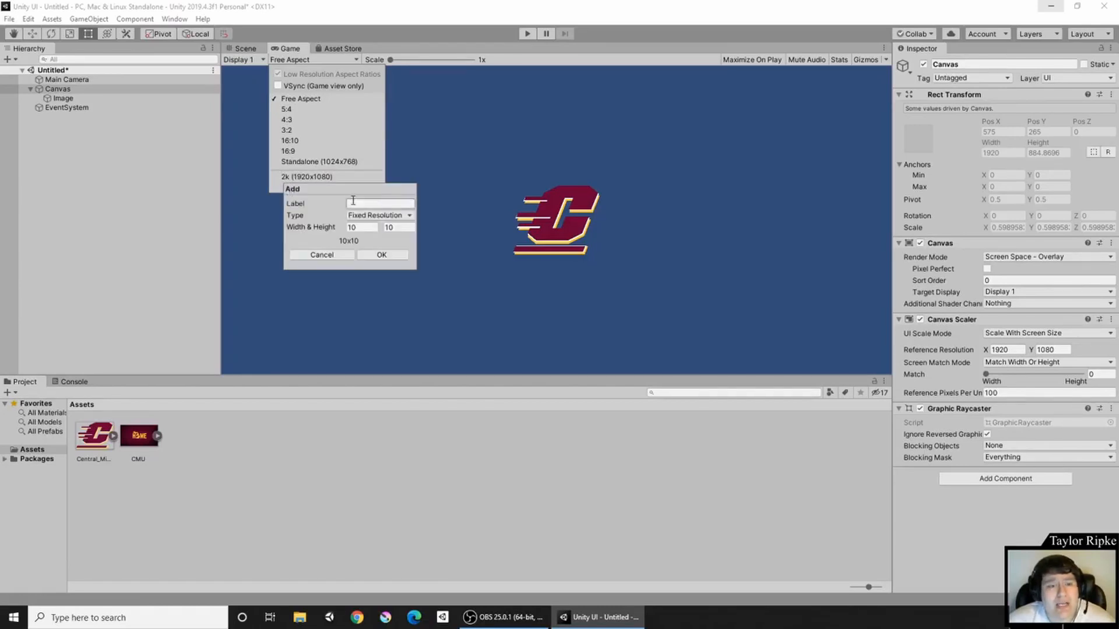
text(2k)
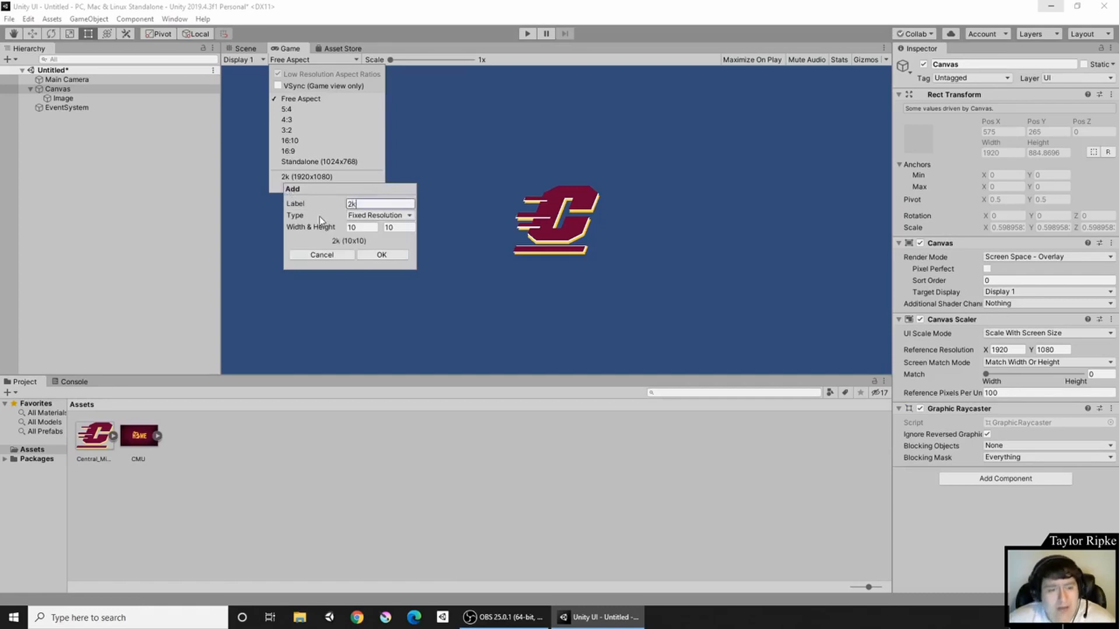
key(Tab)
text(1920)
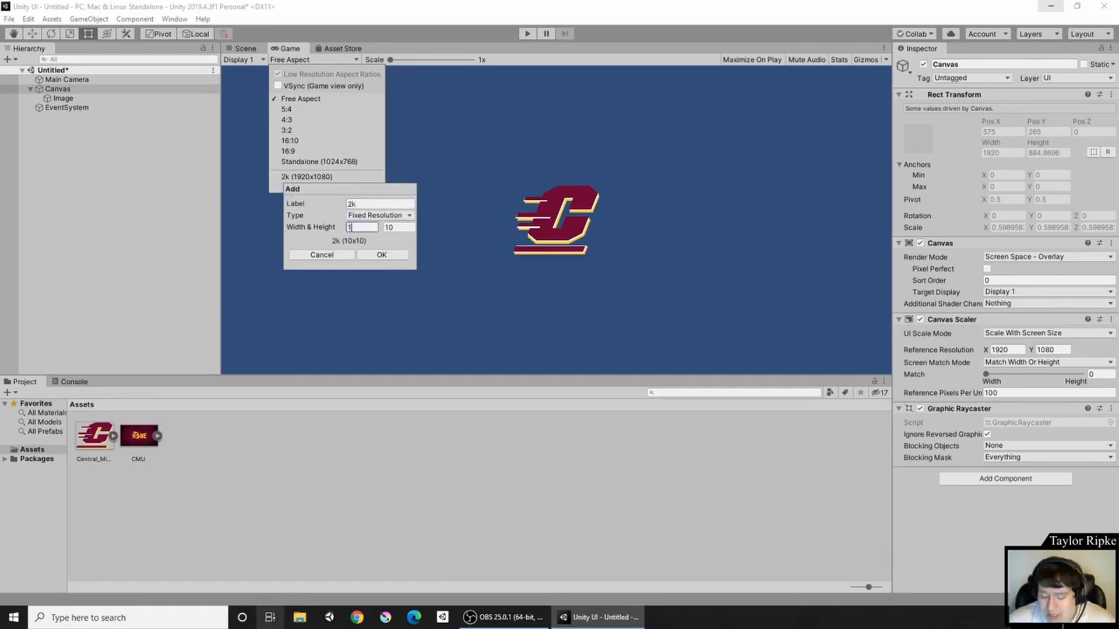
key(Tab)
text(1080)
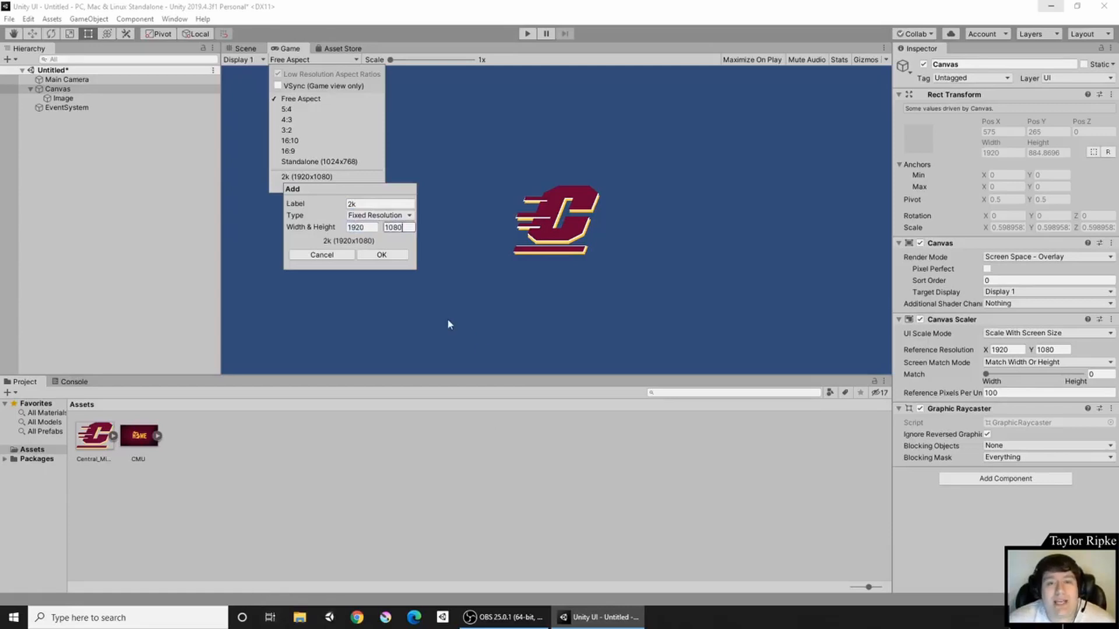
click(336, 254)
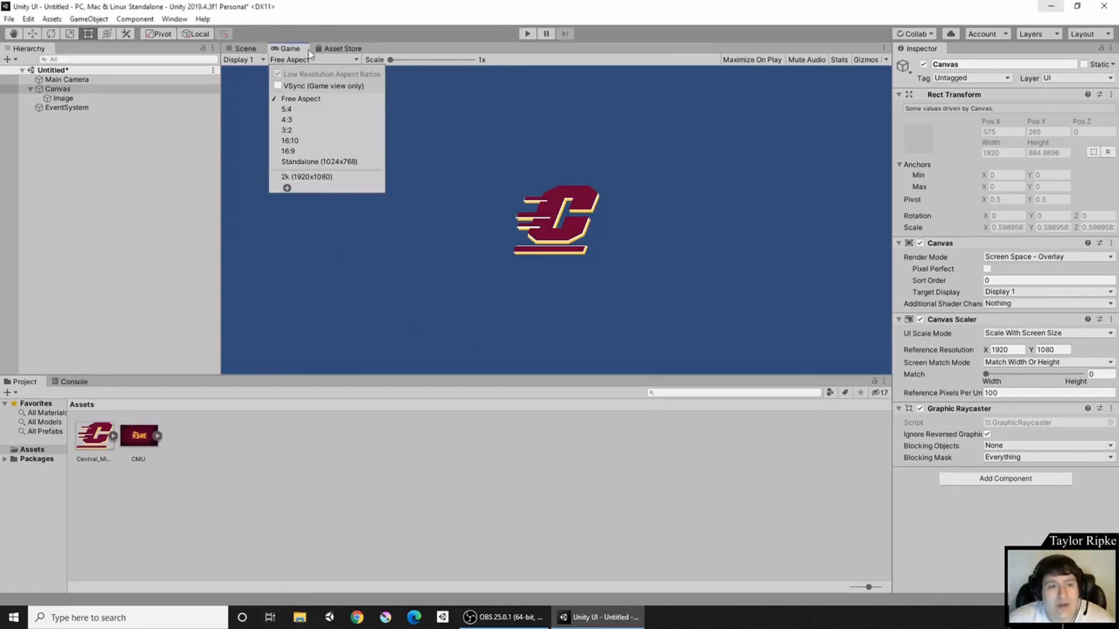
Set the Game view to 2k (1920x1080) and dock it beside the Scene view, with the Hierarchy and Inspector narrowed
click(289, 176)
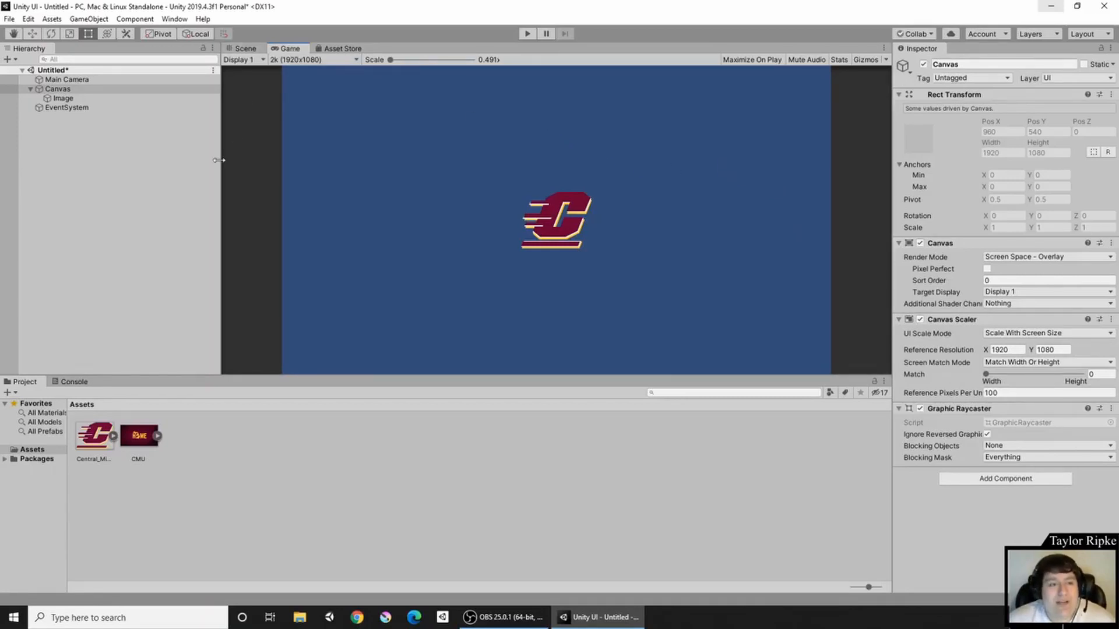
drag(218, 160, 117, 184)
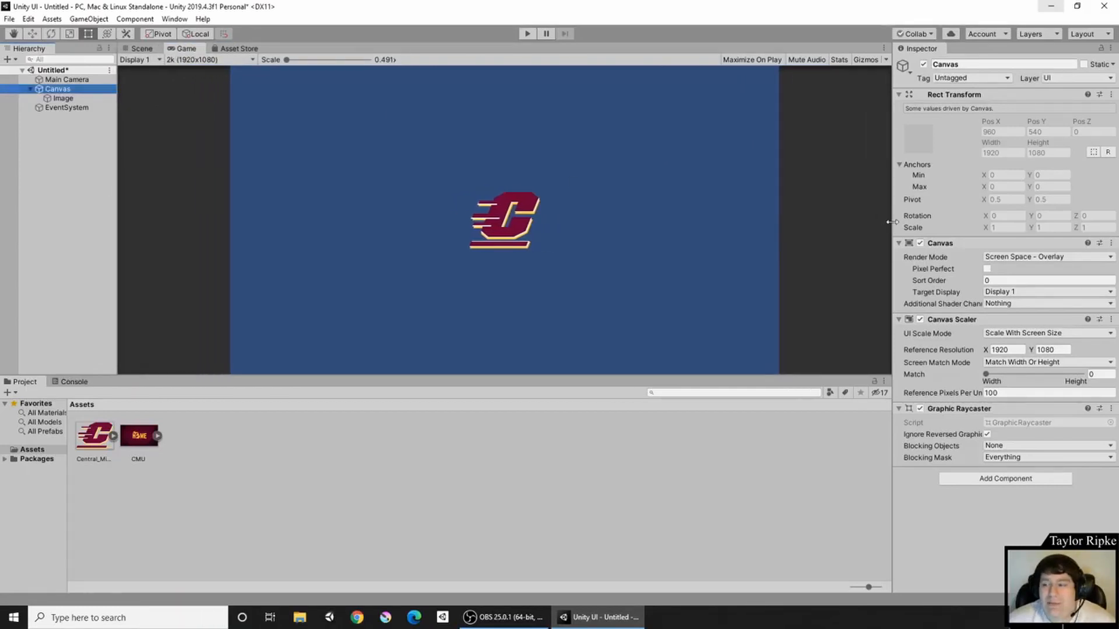
drag(891, 222, 958, 223)
drag(200, 47, 515, 240)
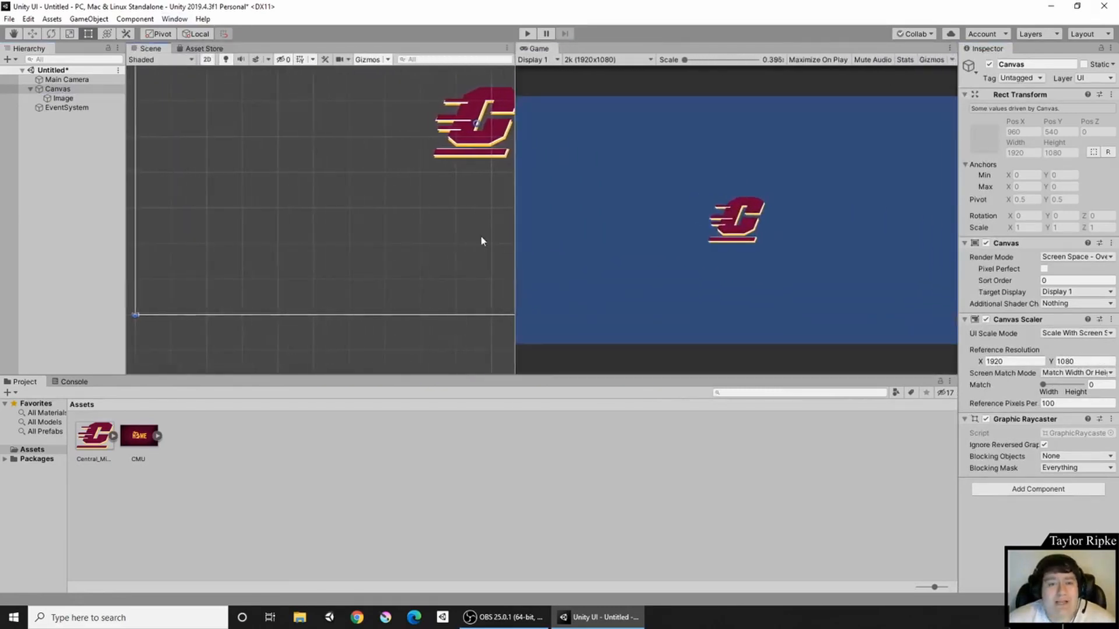
middle_drag(457, 234, 361, 293)
scroll(362, 288, down, 14)
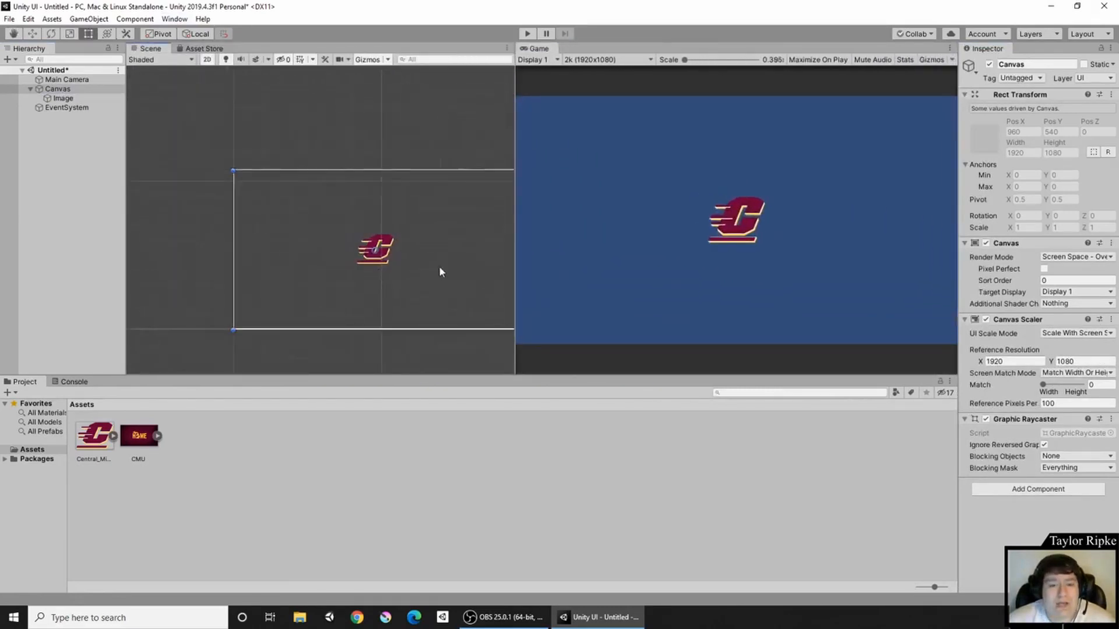
scroll(408, 274, down, 3)
drag(513, 270, 548, 236)
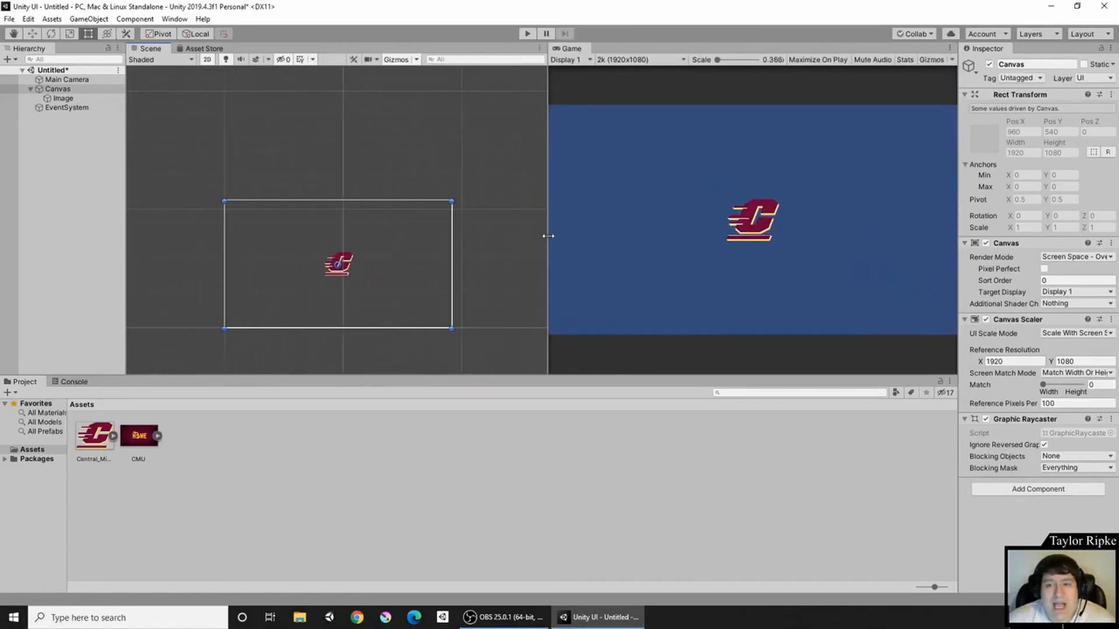
click(637, 61)
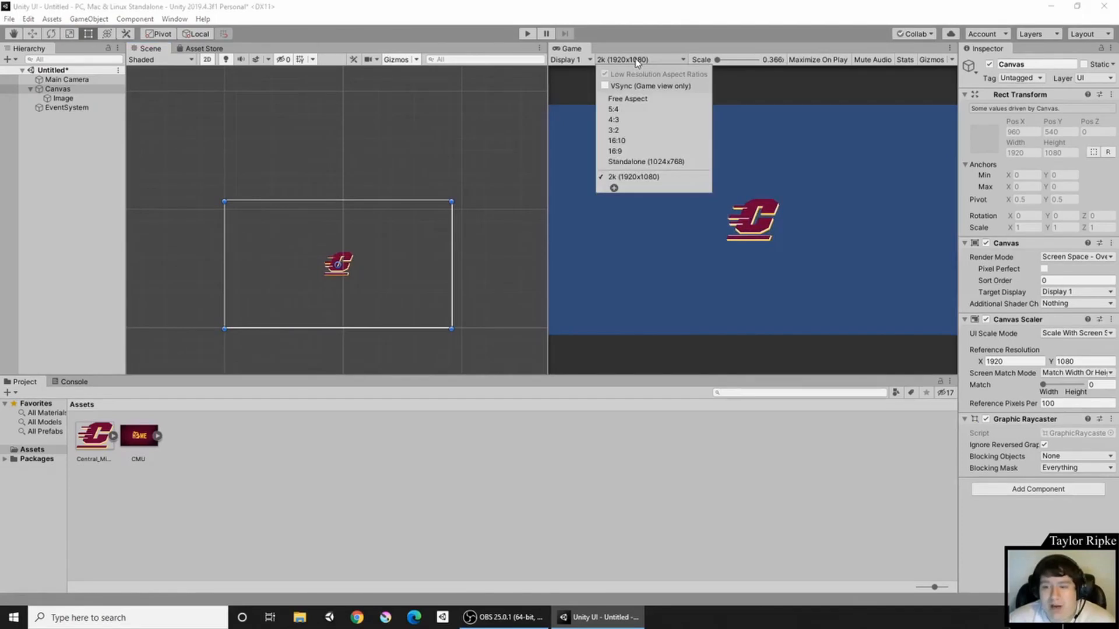
click(637, 61)
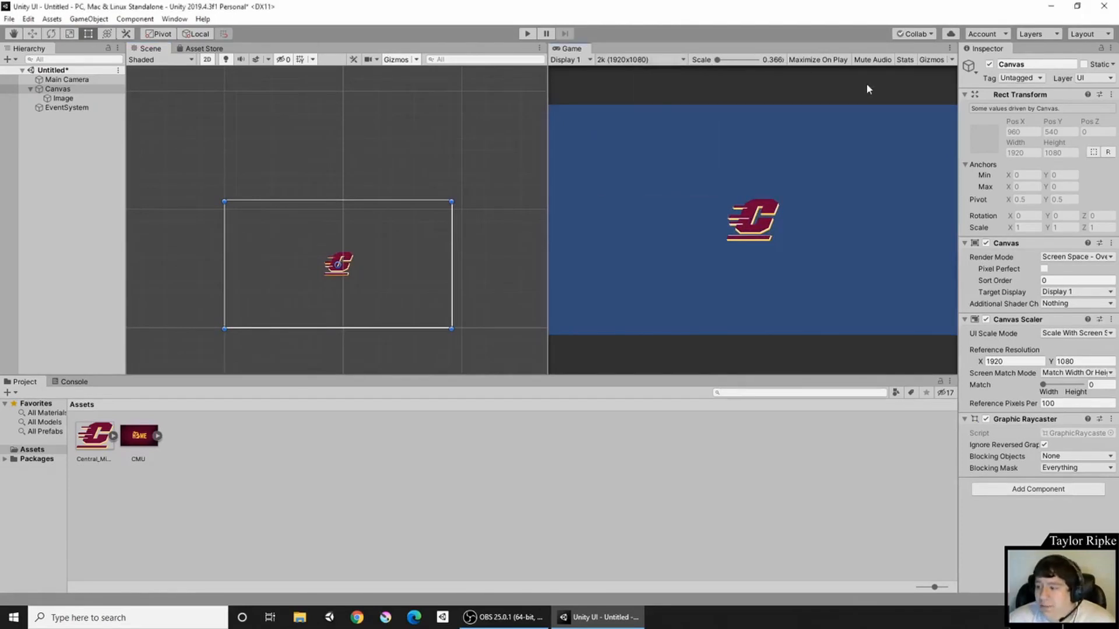
Apply the bottom-center anchor preset to the Canvas's Image object, also setting its pivot and position
click(69, 99)
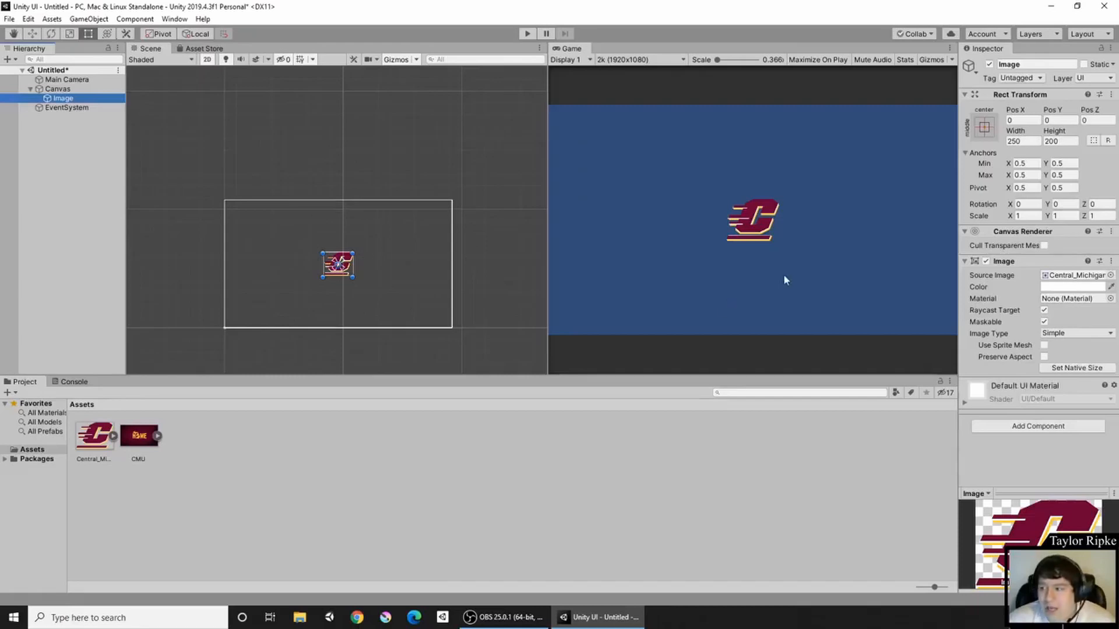
click(984, 131)
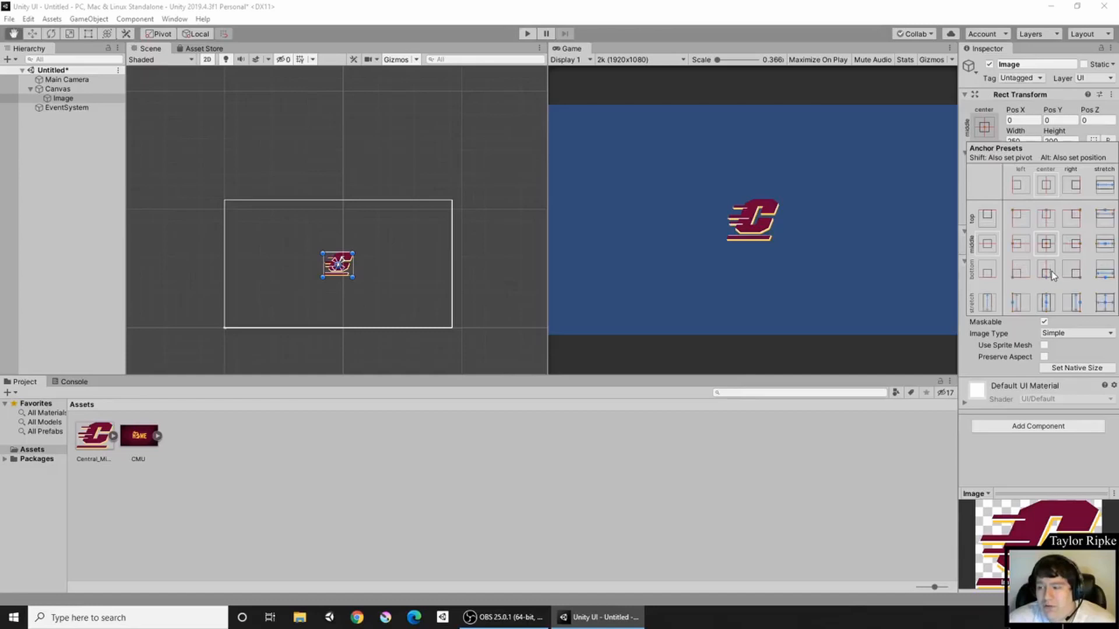
alt+shift+click(1052, 271)
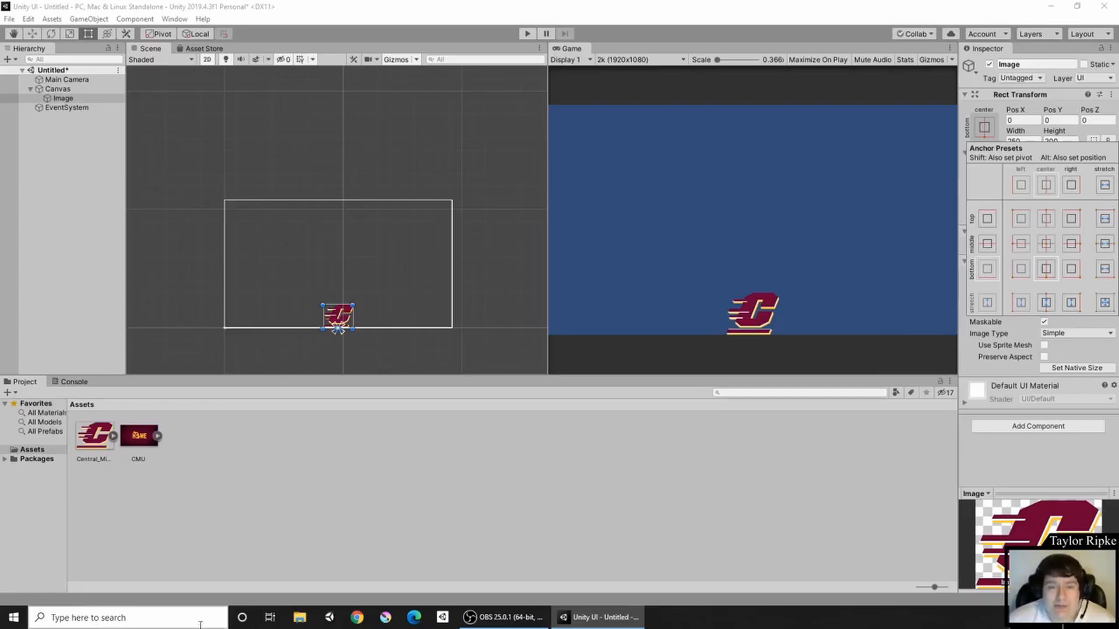
scroll(334, 342, up, 4)
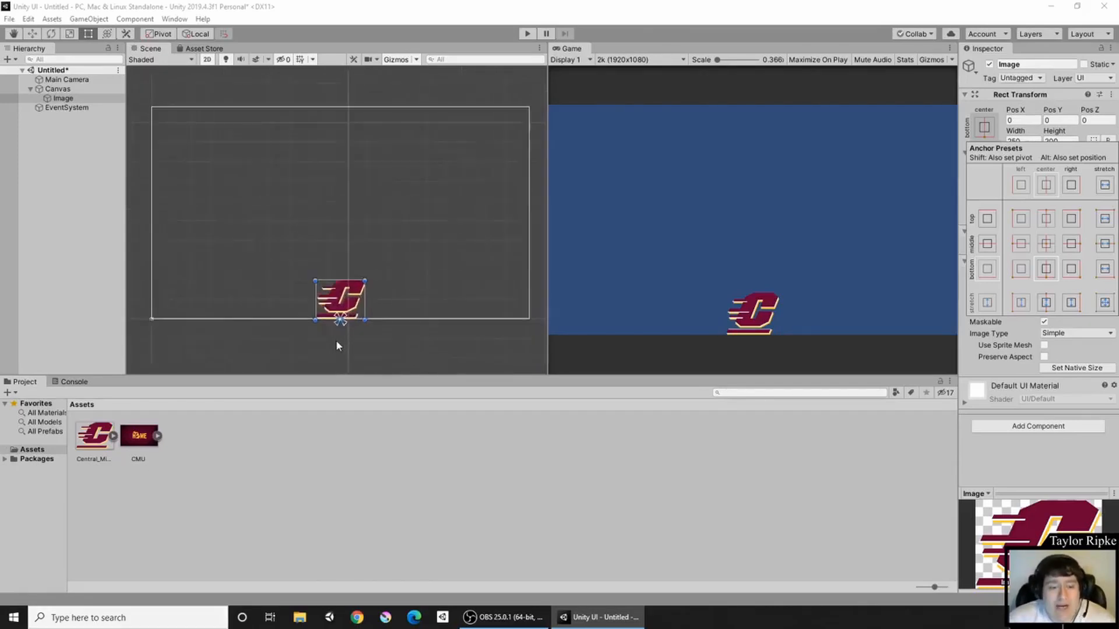
scroll(336, 340, up, 4)
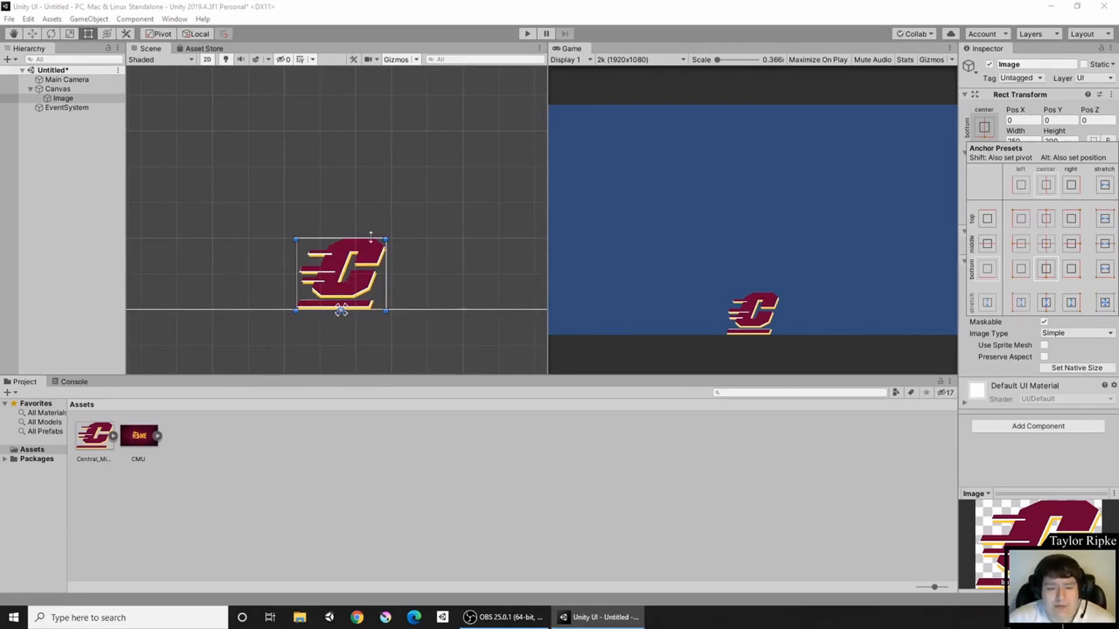
scroll(419, 198, down, 3)
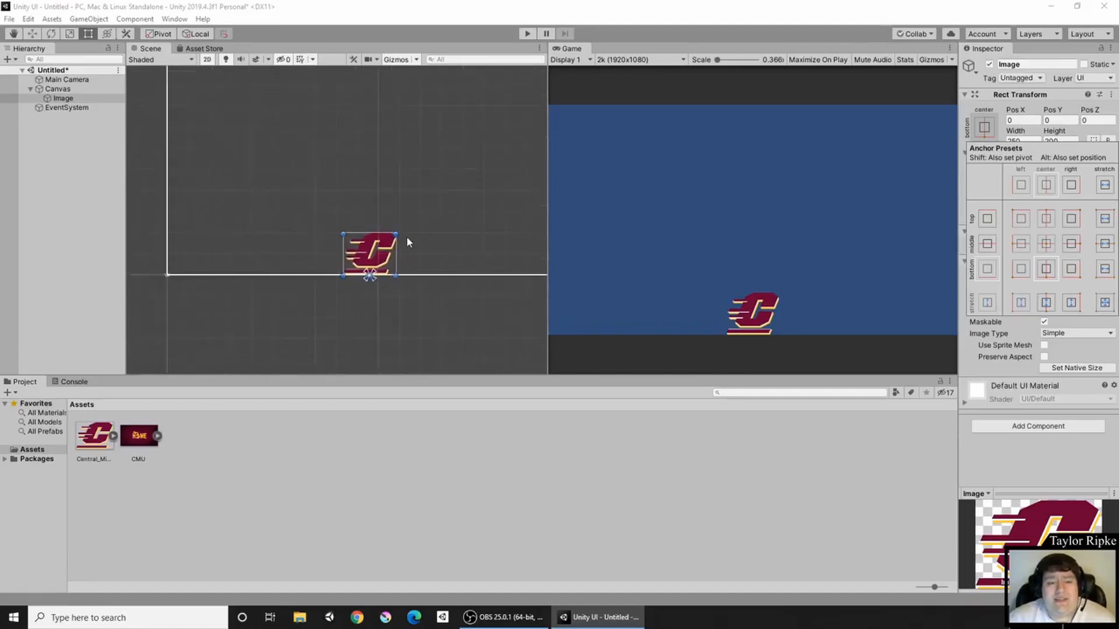
scroll(408, 235, down, 2)
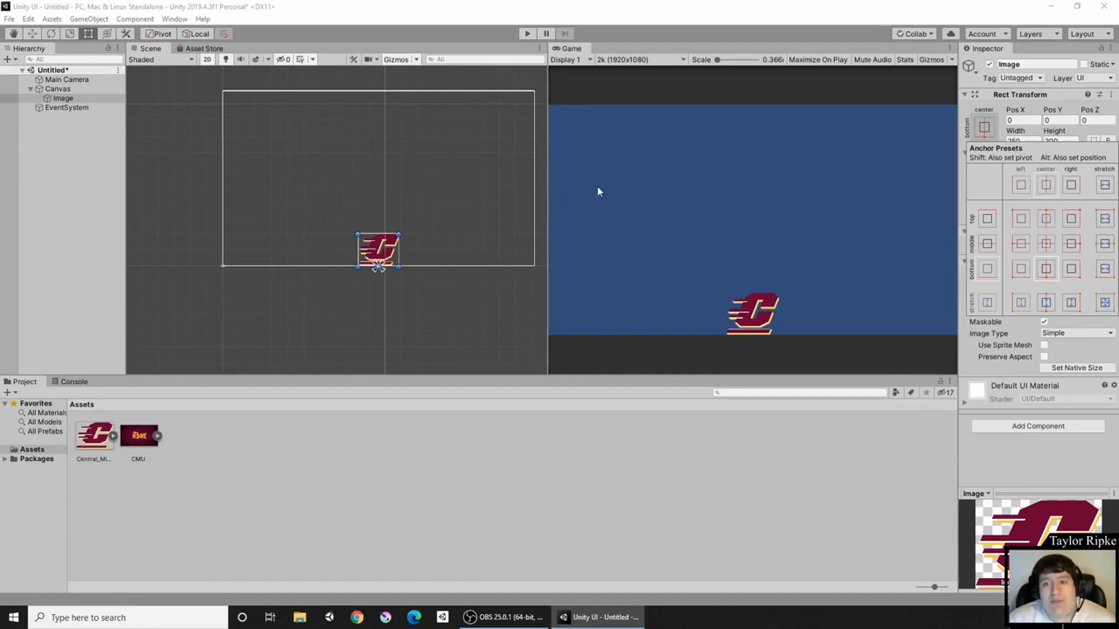
Set the Game view's resolution to Standalone (1024x768) and give it more width than the Scene view
click(622, 62)
click(623, 62)
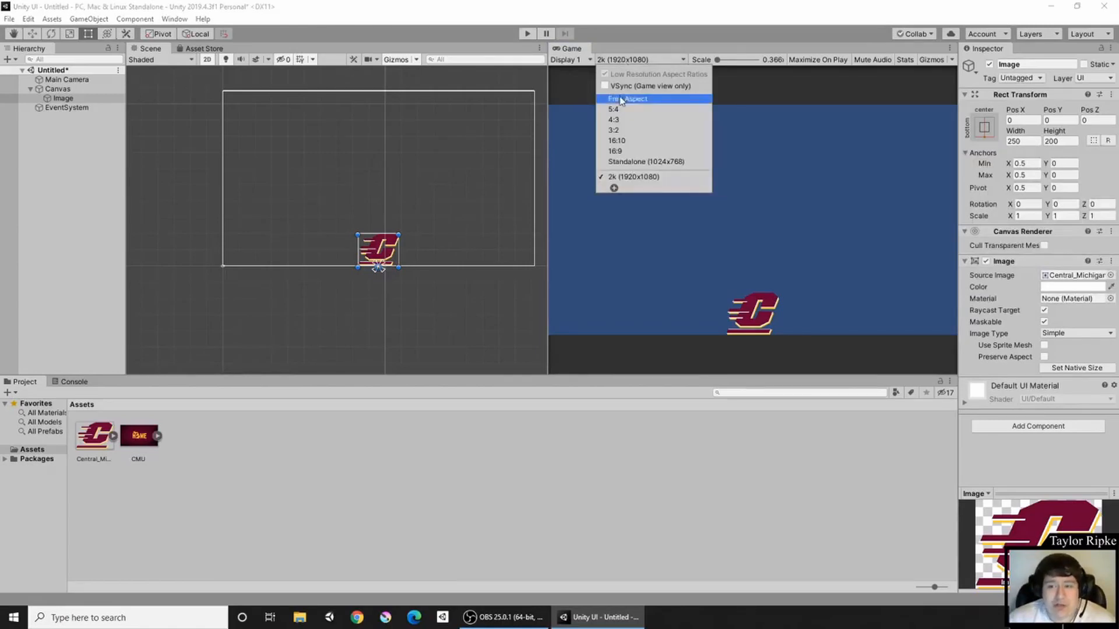
click(636, 162)
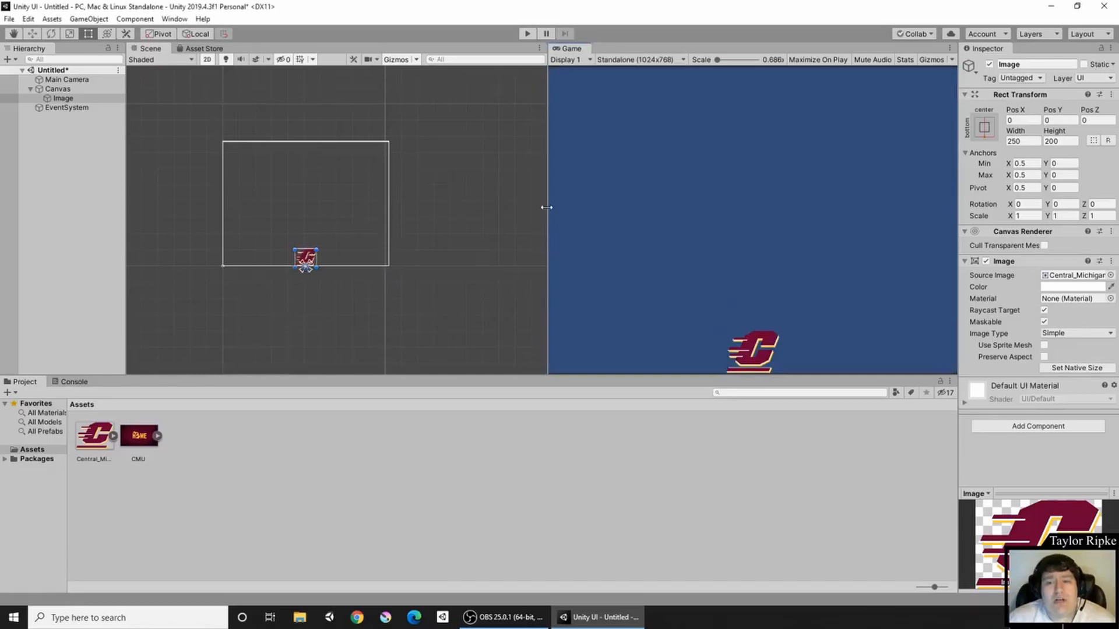
drag(548, 209, 288, 254)
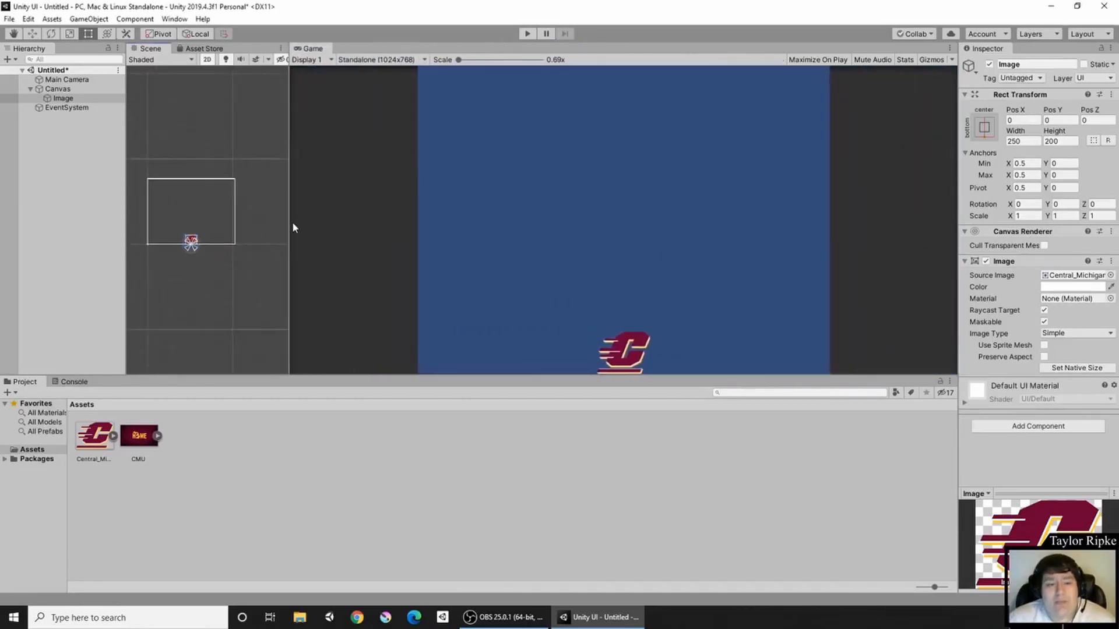
drag(292, 229, 440, 269)
Switch the Game view to Free Aspect and make it slightly narrower
click(521, 59)
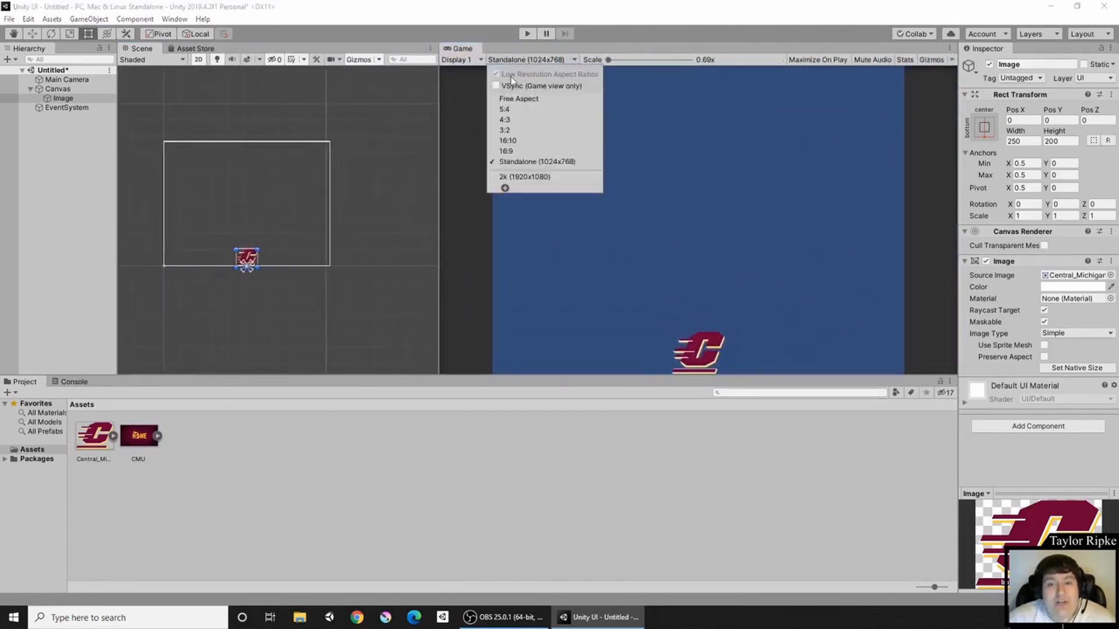
click(510, 99)
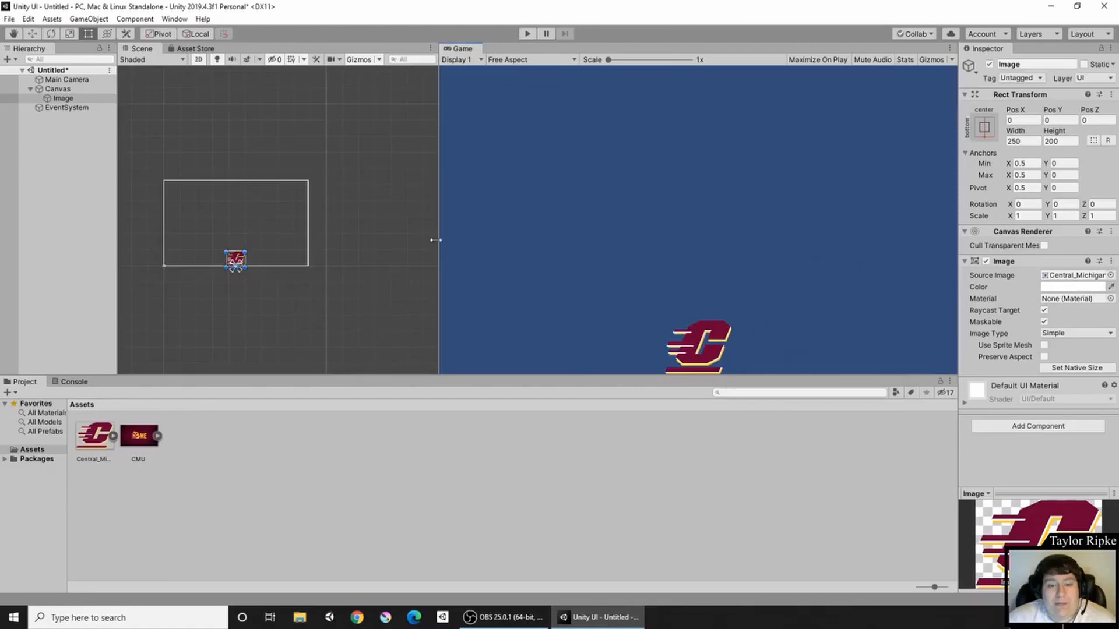
drag(438, 240, 455, 302)
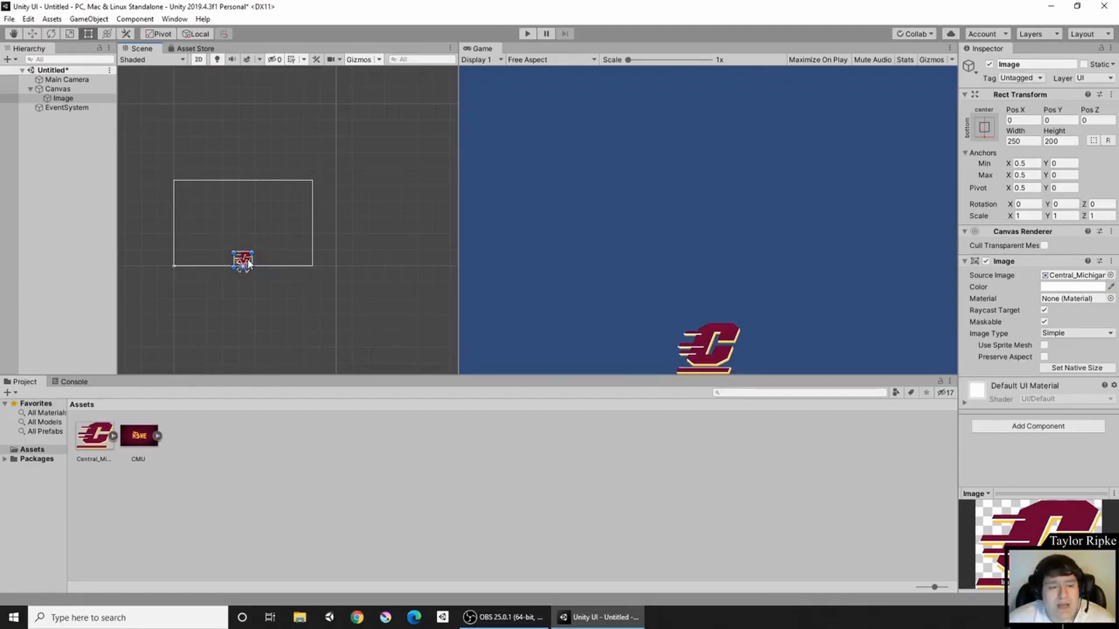
Apply the middle-center anchor preset to the Image object, also setting its pivot and position
click(990, 128)
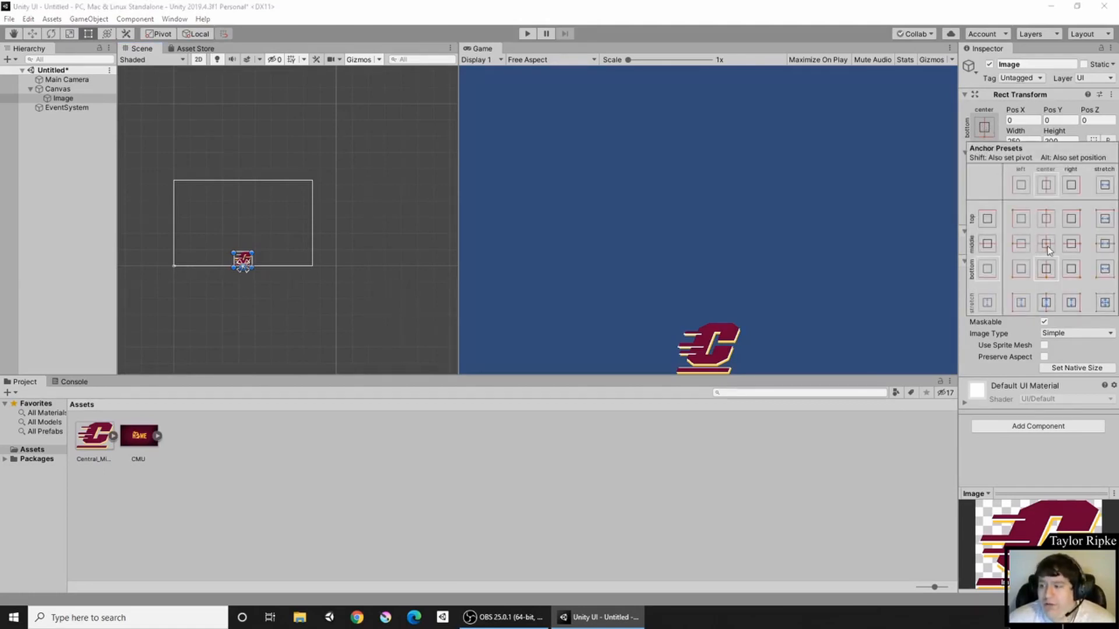
key(alt)
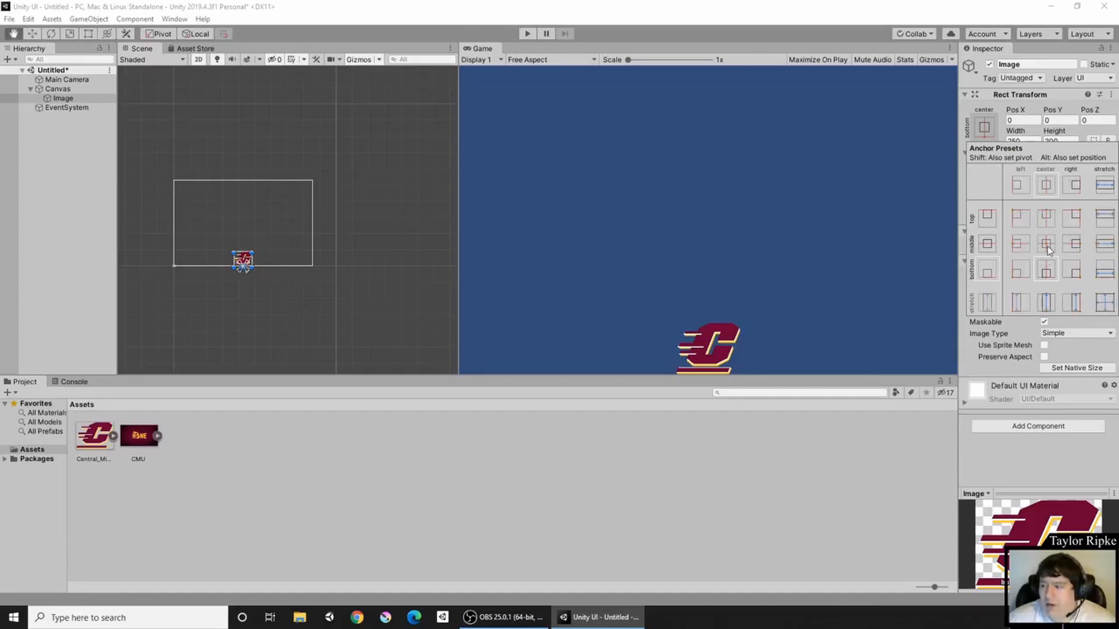
alt+click(1048, 246)
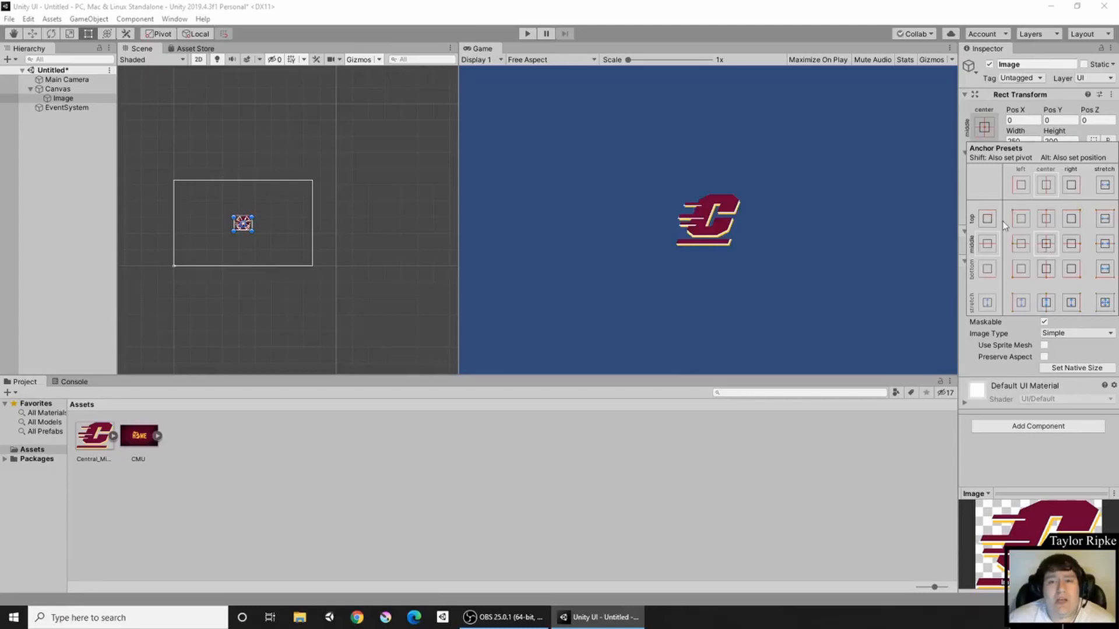
scroll(232, 241, up, 8)
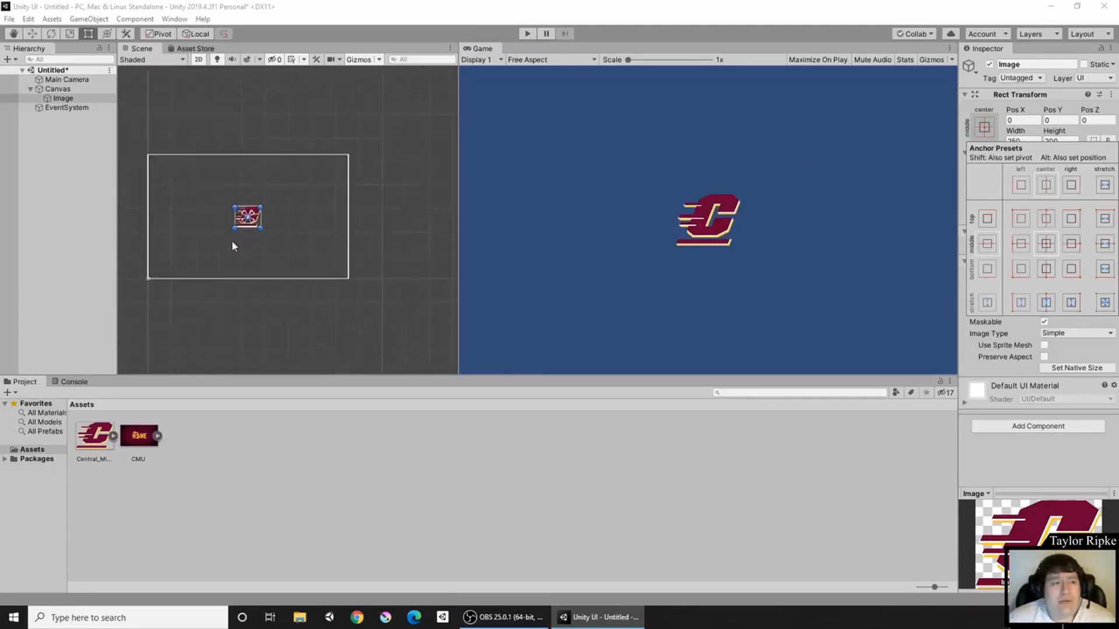
click(251, 232)
middle_drag(274, 231, 446, 228)
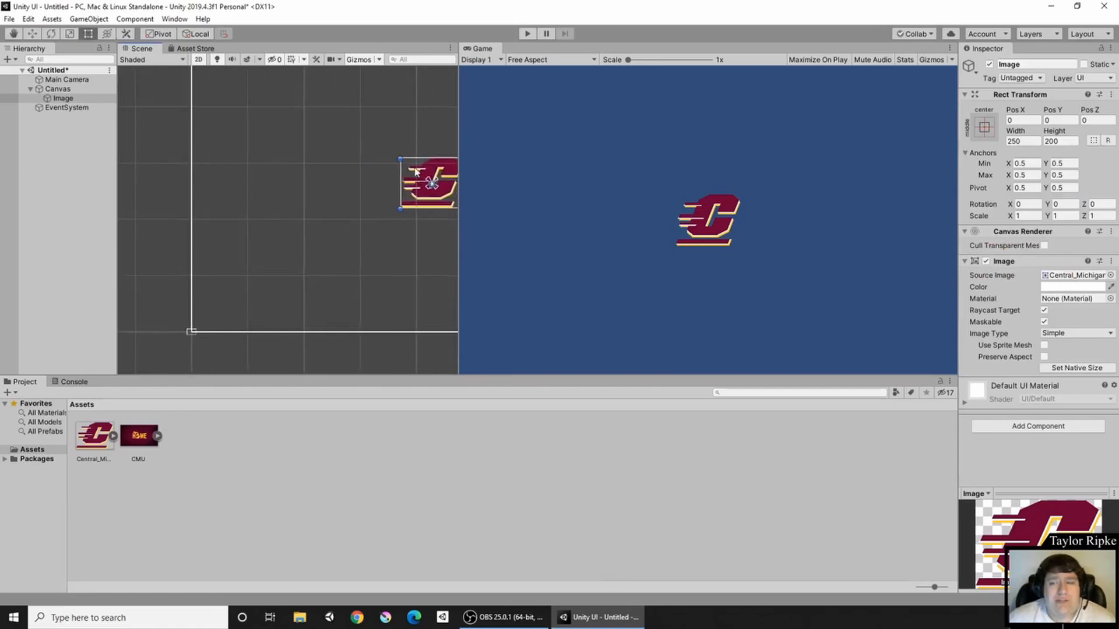
middle_drag(398, 129, 308, 202)
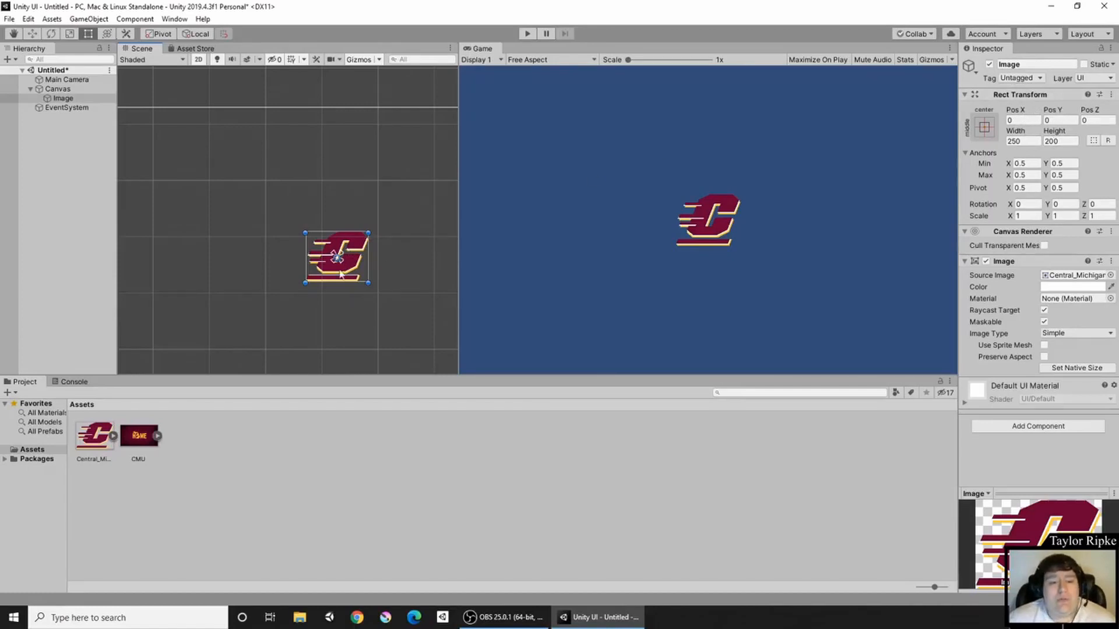
scroll(380, 262, down, 4)
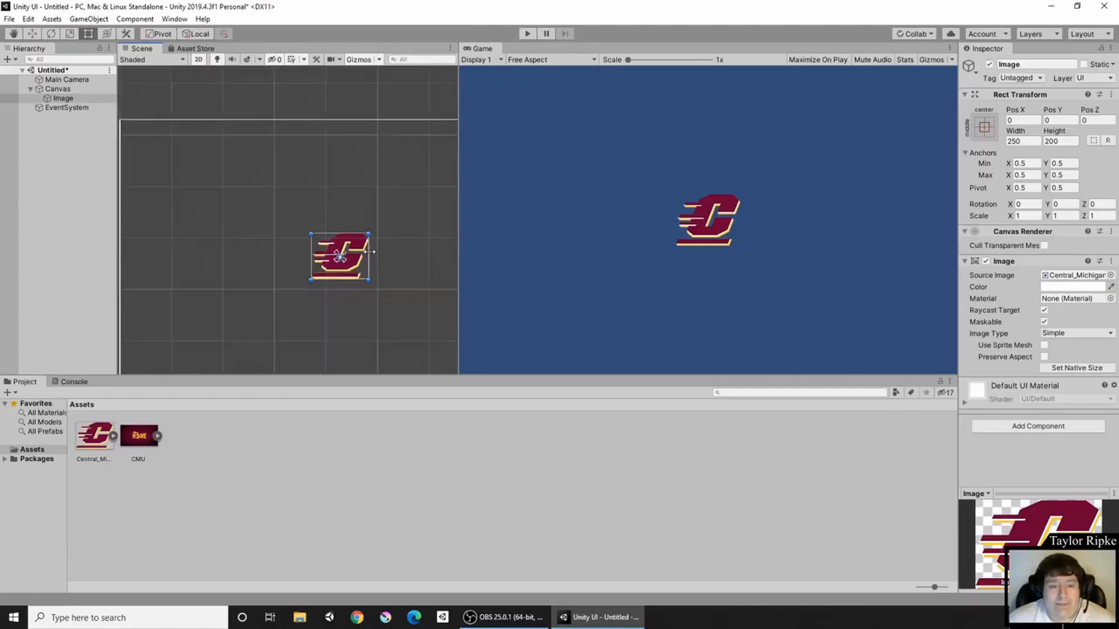
Move the Image object near the Canvas's lower-left corner, at about Pos X -625 and Pos Y -457
scroll(382, 250, down, 1)
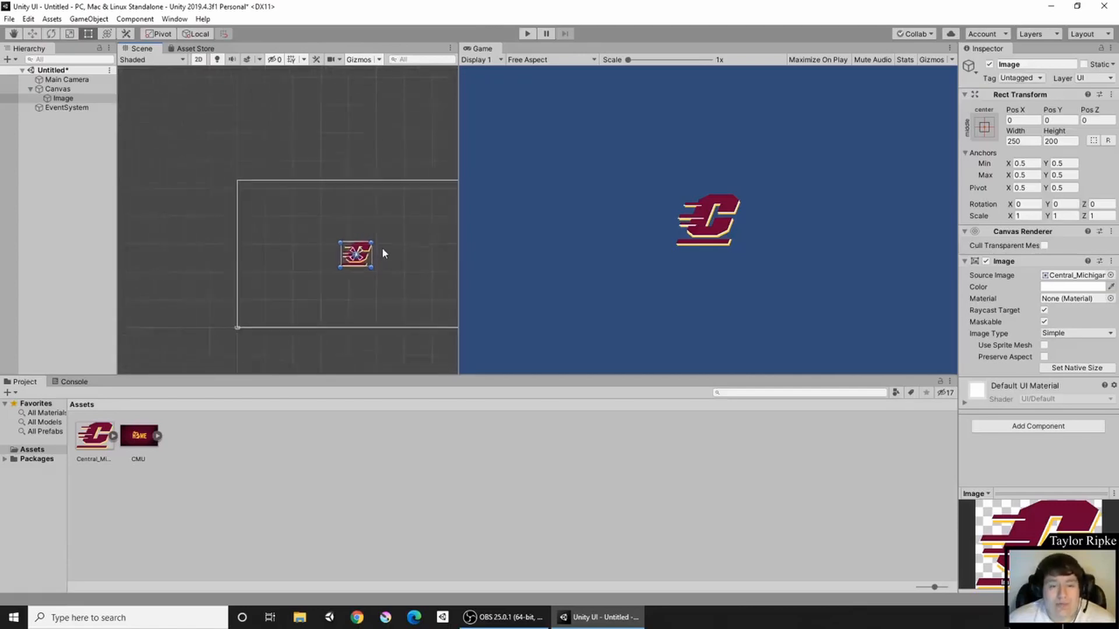
scroll(380, 260, up, 3)
drag(361, 256, 289, 319)
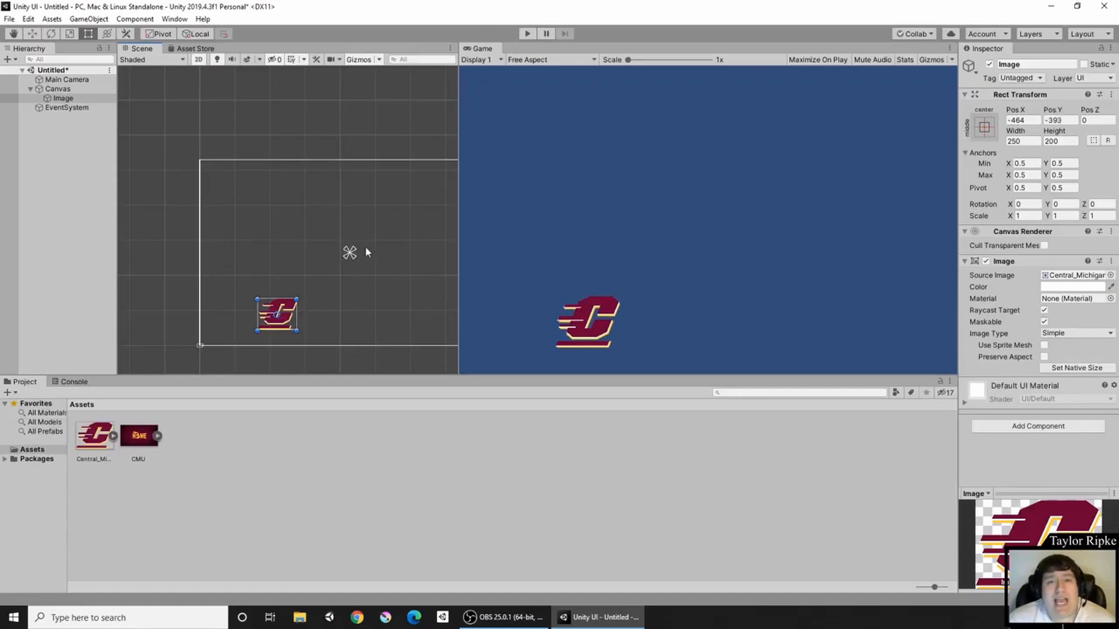
drag(286, 320, 258, 330)
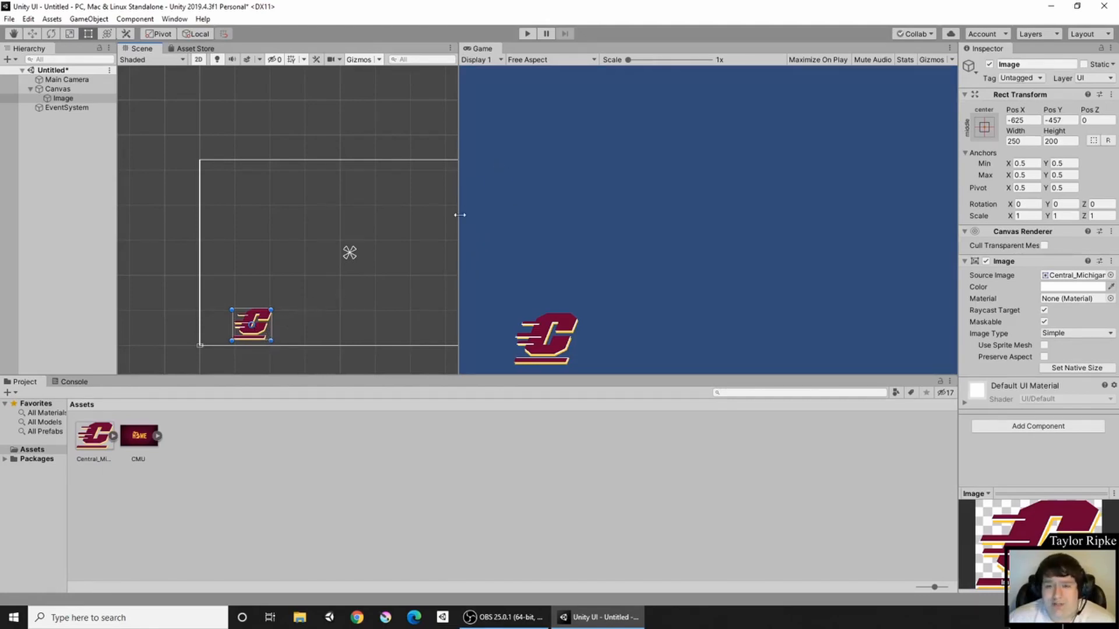
Preview the logo's placement by making the Game view very narrow, then much wider than the Scene view
drag(459, 215, 637, 202)
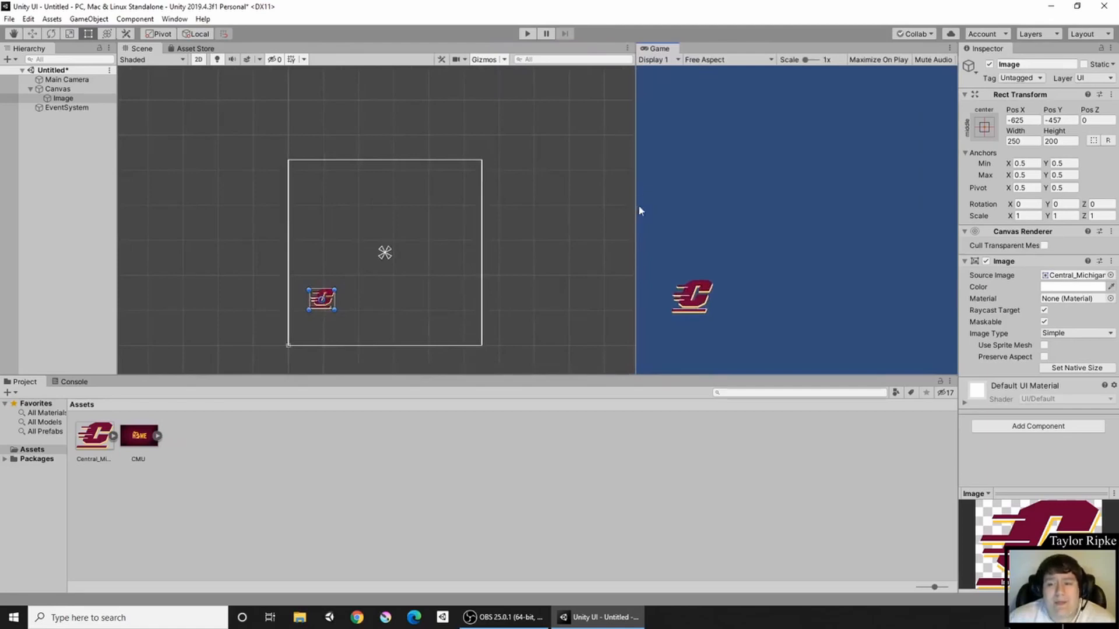
drag(636, 209, 850, 211)
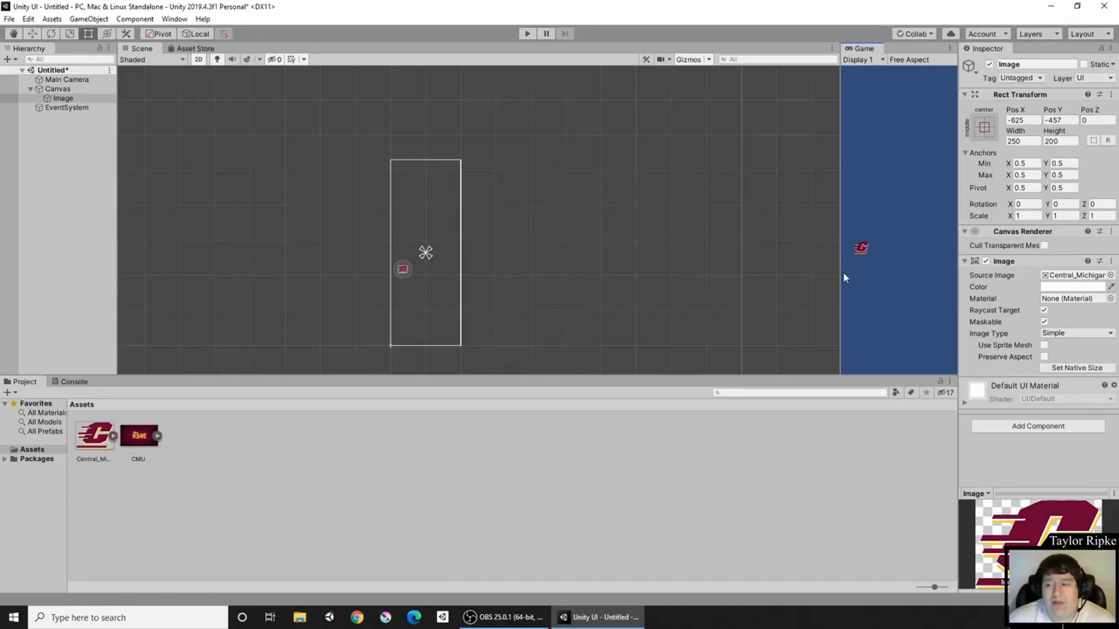
drag(839, 273, 314, 290)
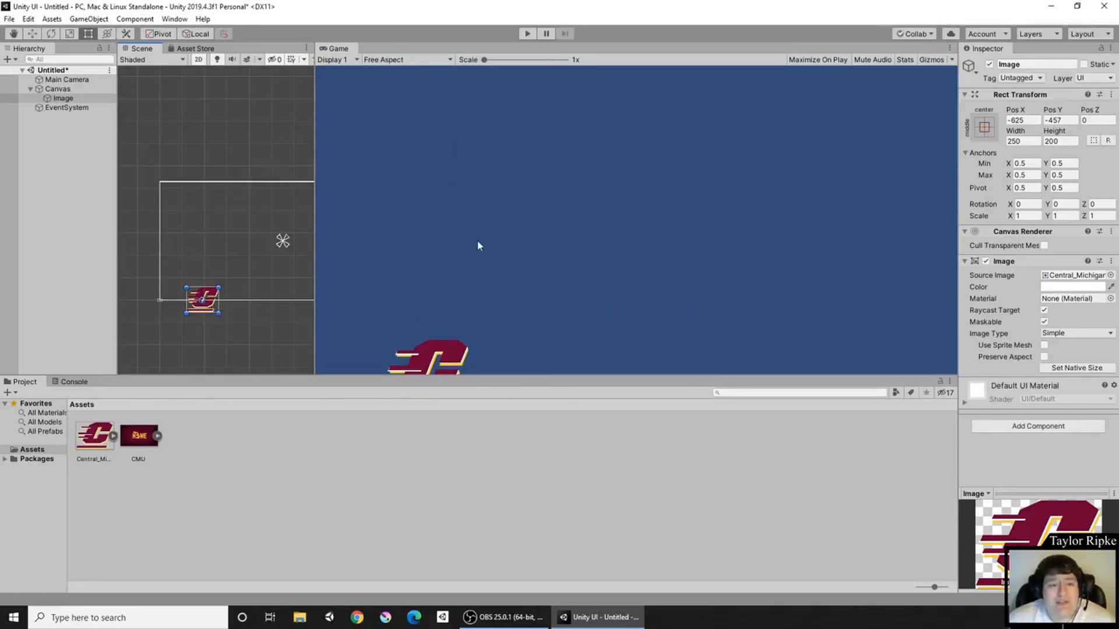
Keep the Canvas Scaler's Screen Match Mode on Match Width Or Height and set Match to 1 for height
click(53, 89)
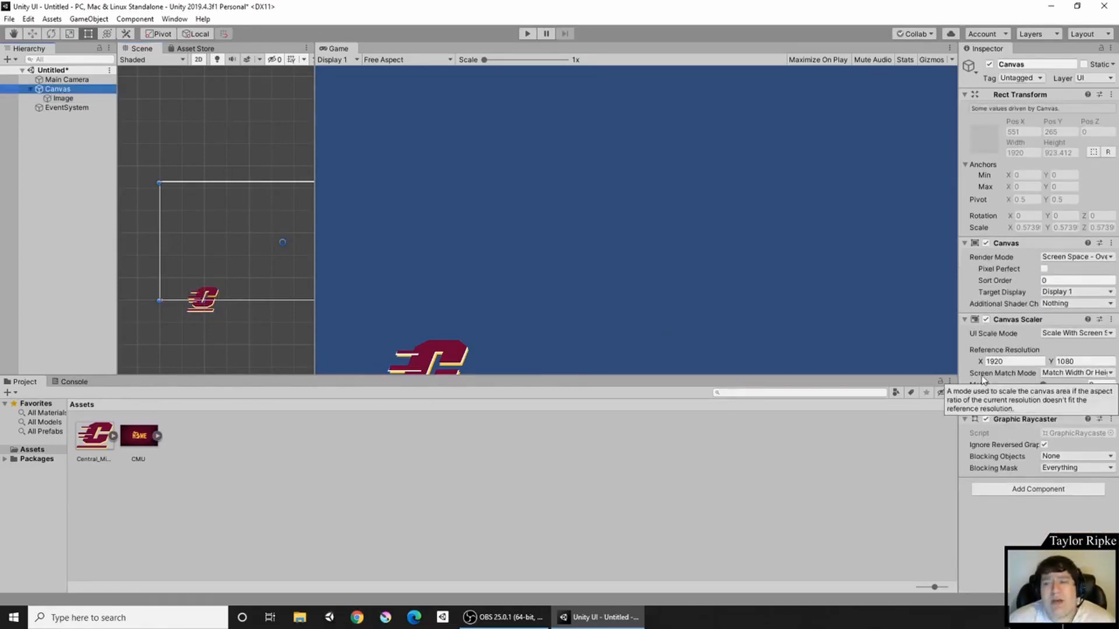
click(1061, 373)
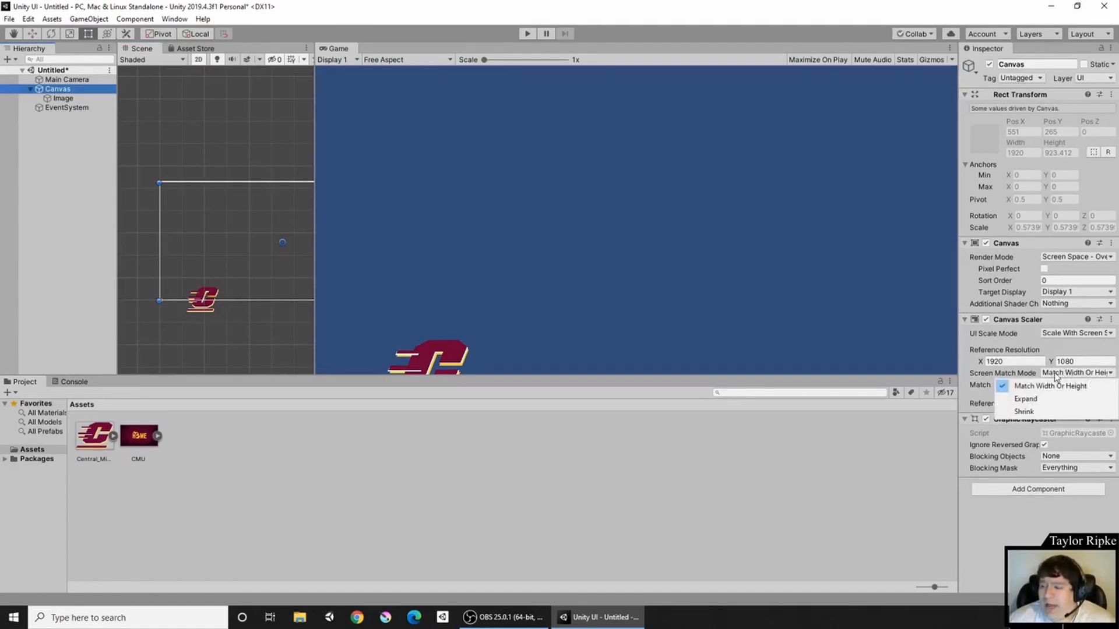
click(1056, 380)
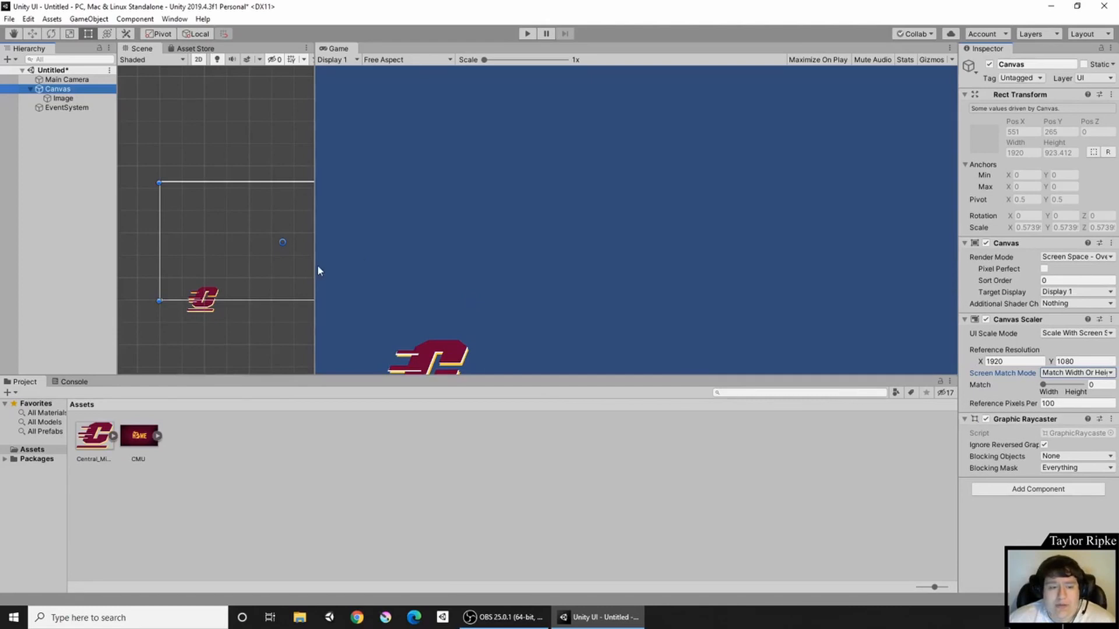
drag(314, 270, 470, 270)
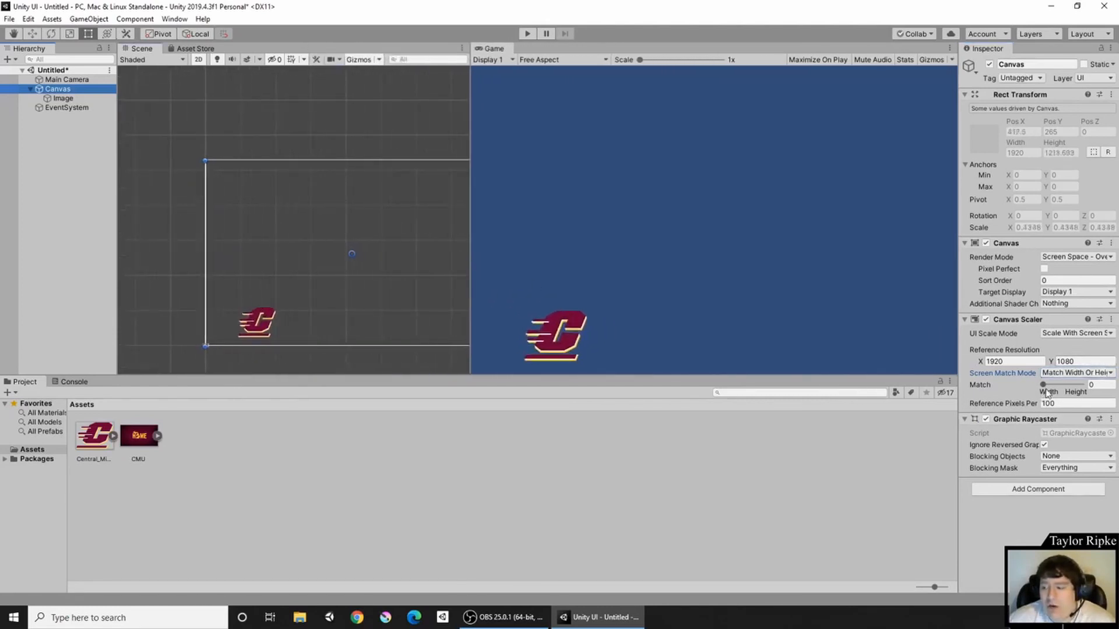
drag(1043, 385, 1108, 389)
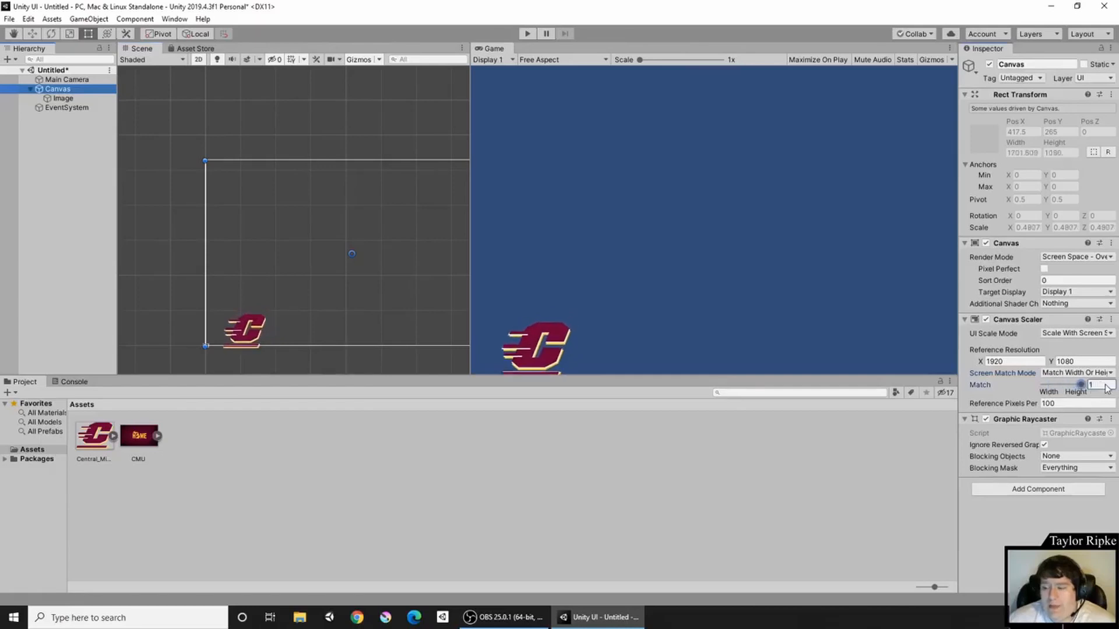
Check the height-matched scaling by shrinking the Game view to a narrow strip and widening it again
drag(471, 281, 856, 284)
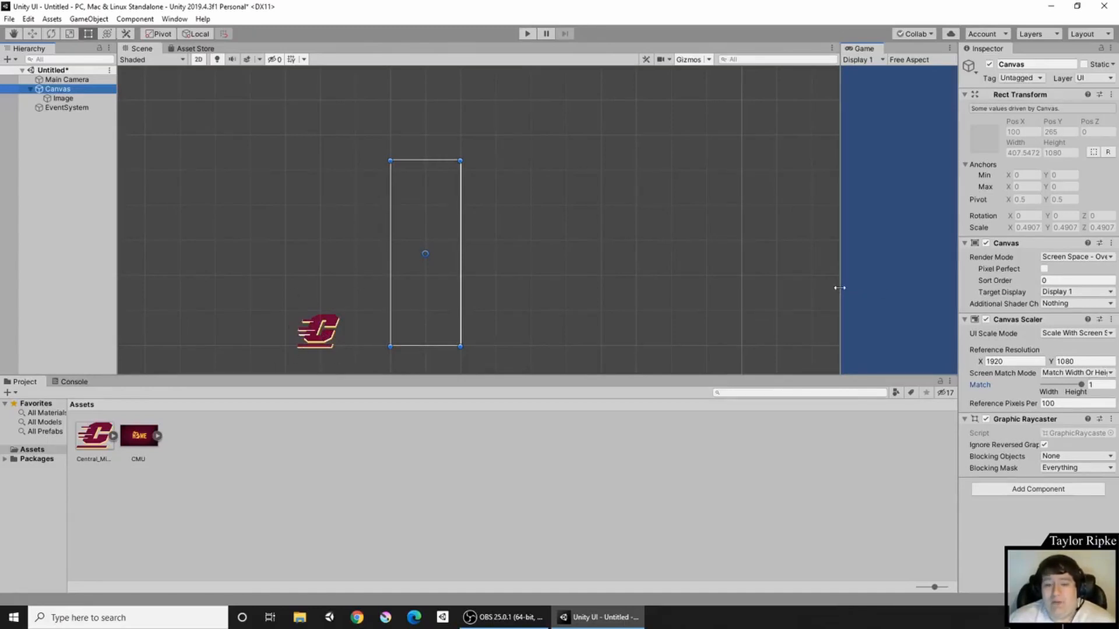
drag(839, 288, 356, 251)
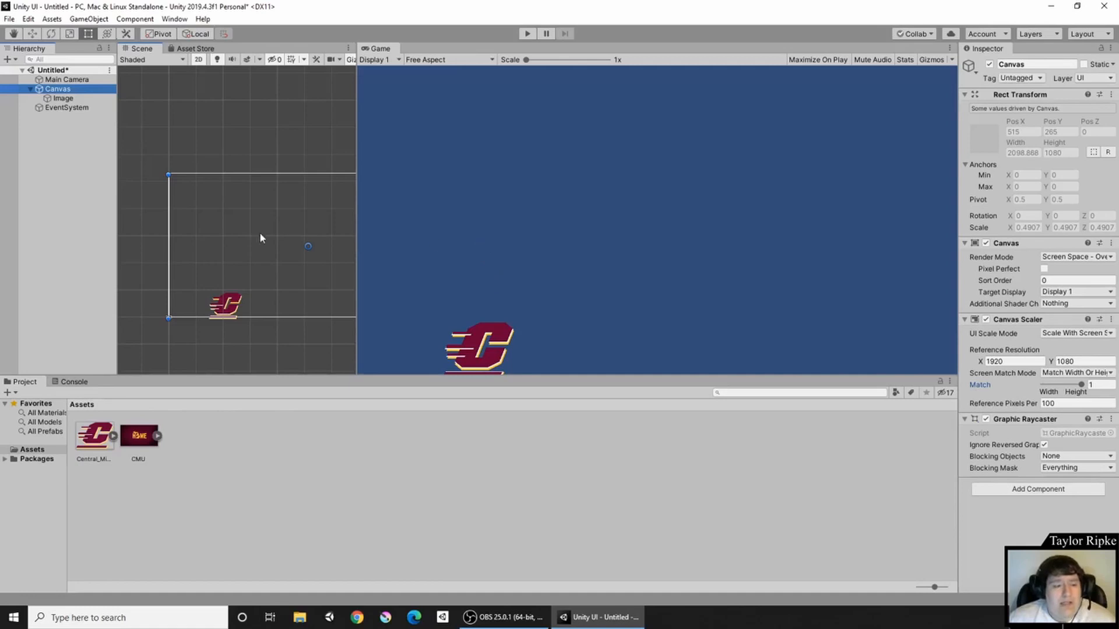
Move all of the Image object's anchors from the center to the Canvas's lower-left corner, with Min and Max at 0, 0
click(82, 98)
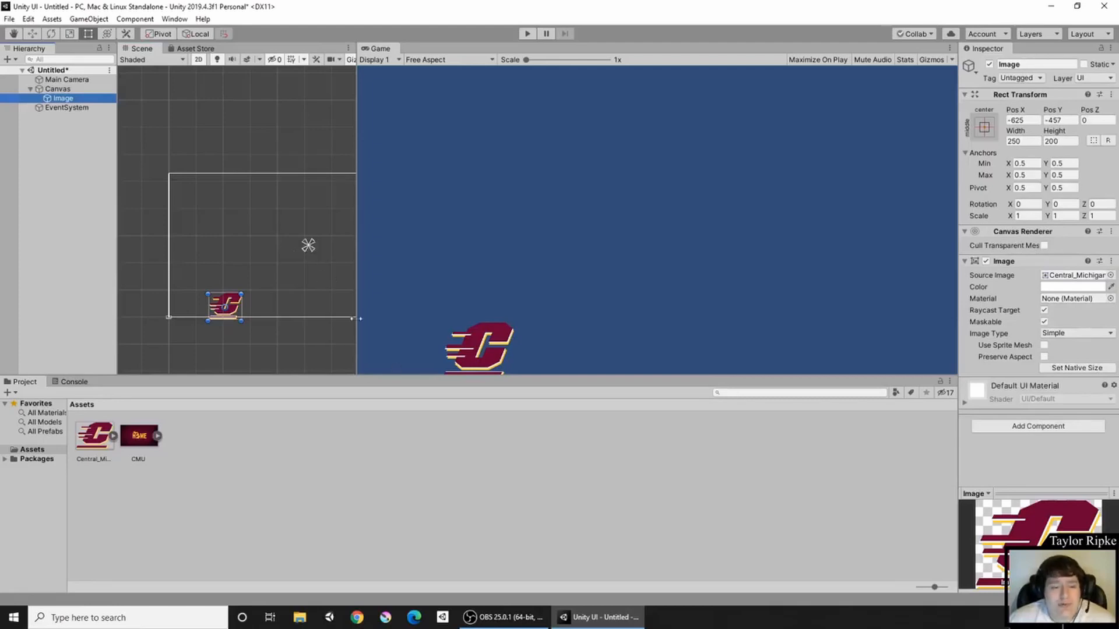
click(309, 249)
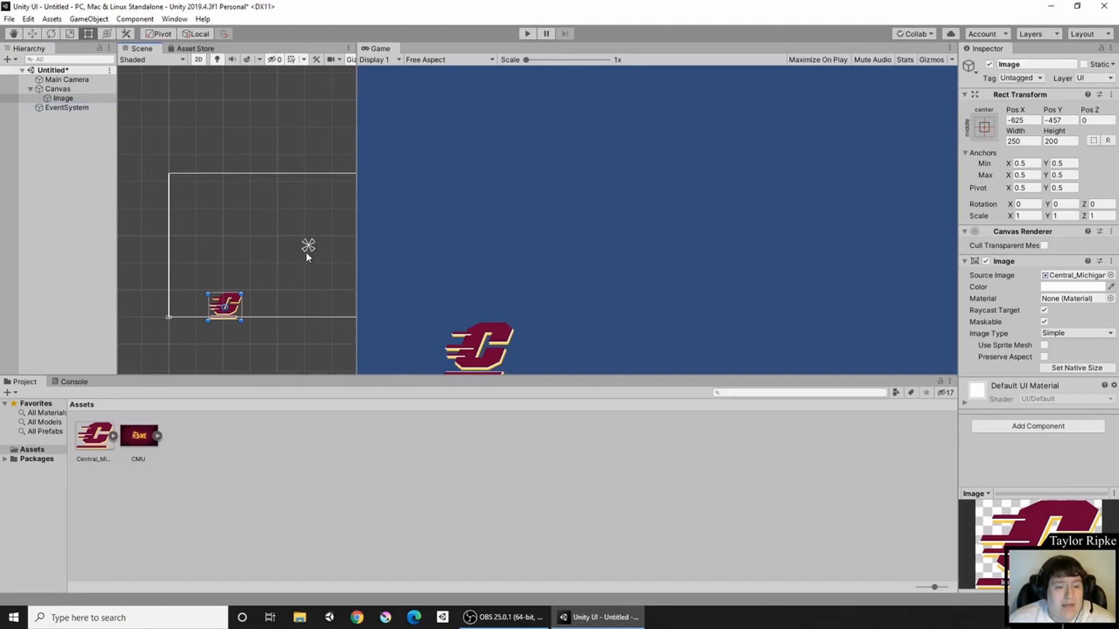
drag(305, 250, 166, 320)
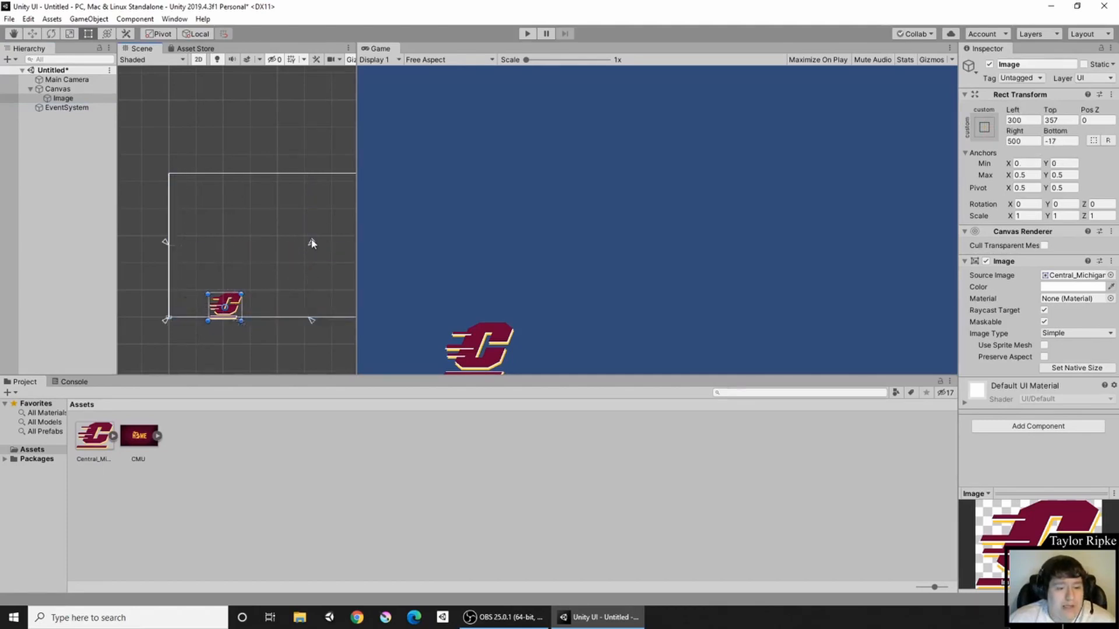
click(308, 246)
click(236, 309)
drag(312, 242, 169, 318)
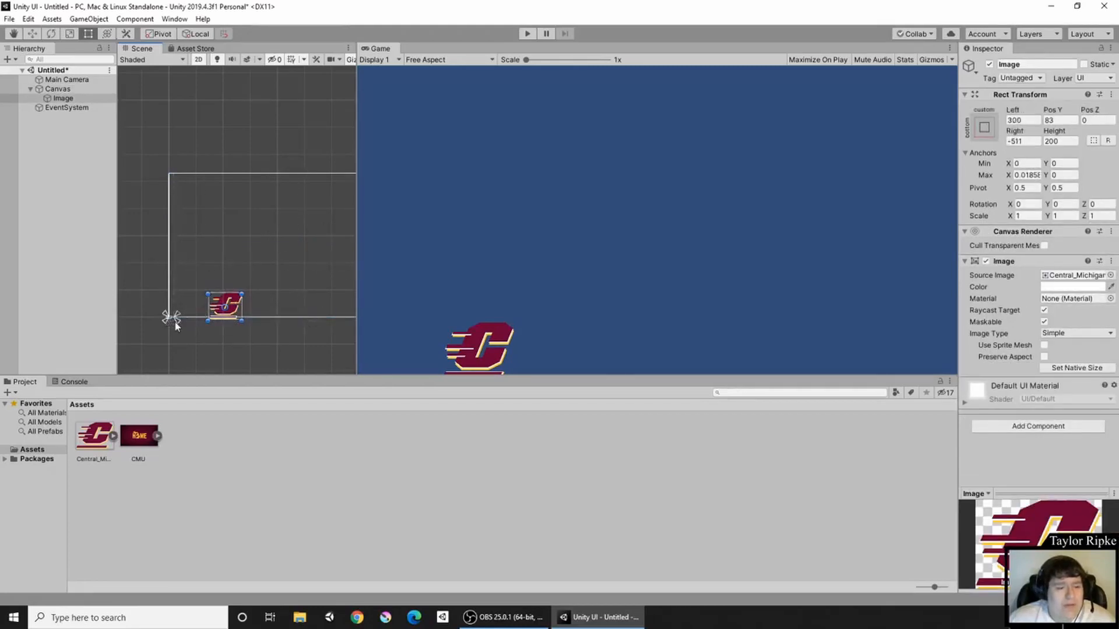
scroll(178, 317, up, 4)
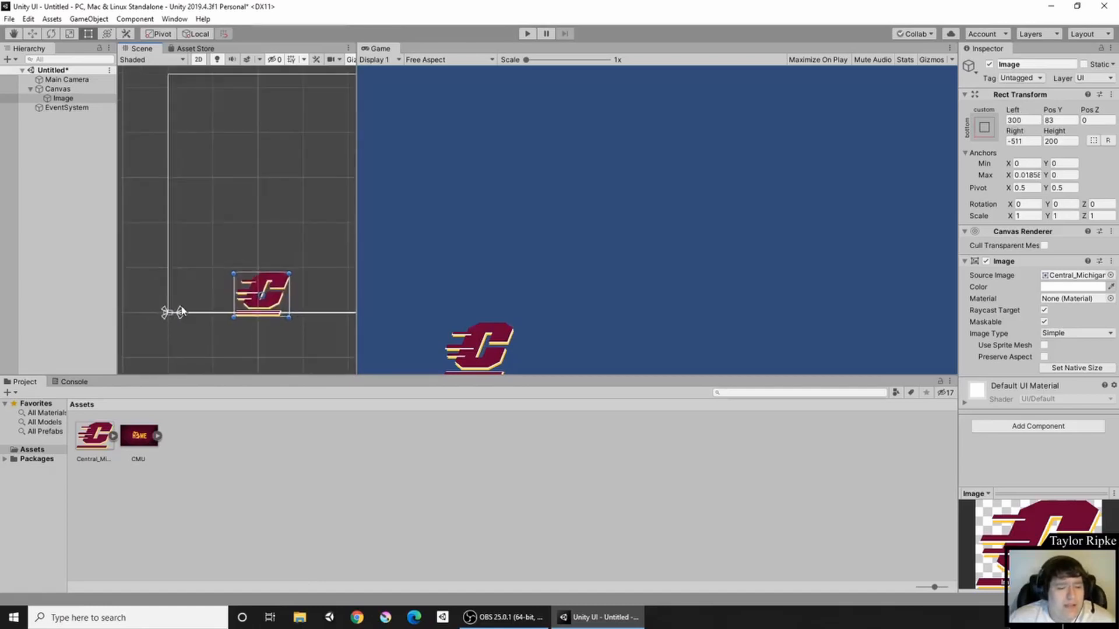
drag(180, 313, 168, 313)
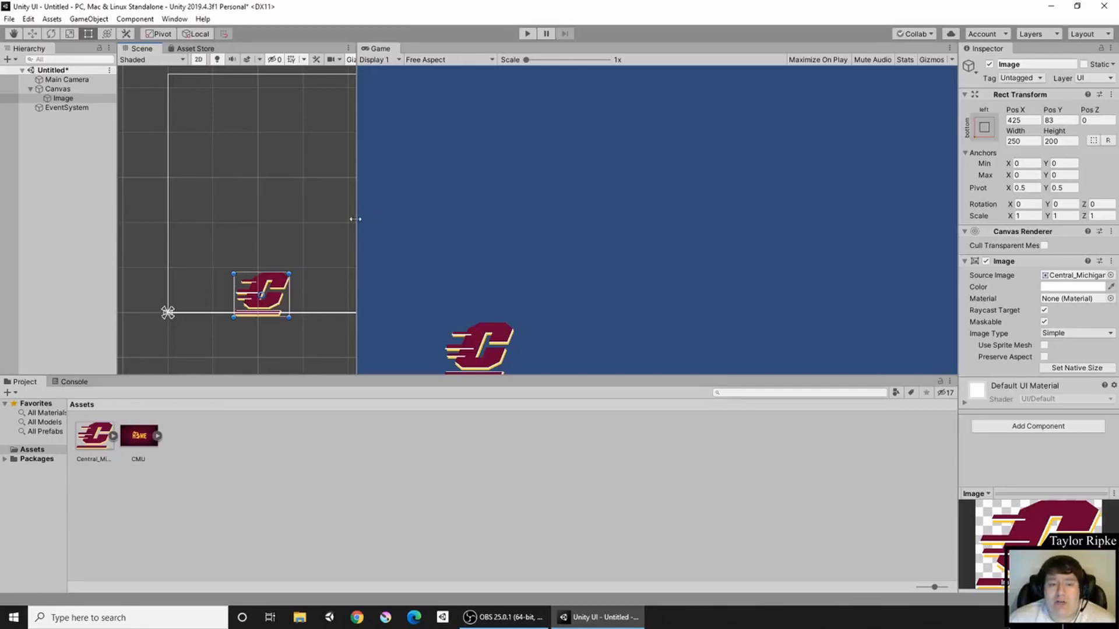
Narrow the Game view and move the Image's anchors to the Canvas's upper-left corner, with Min and Max at X 0, Y 1
drag(355, 219, 492, 233)
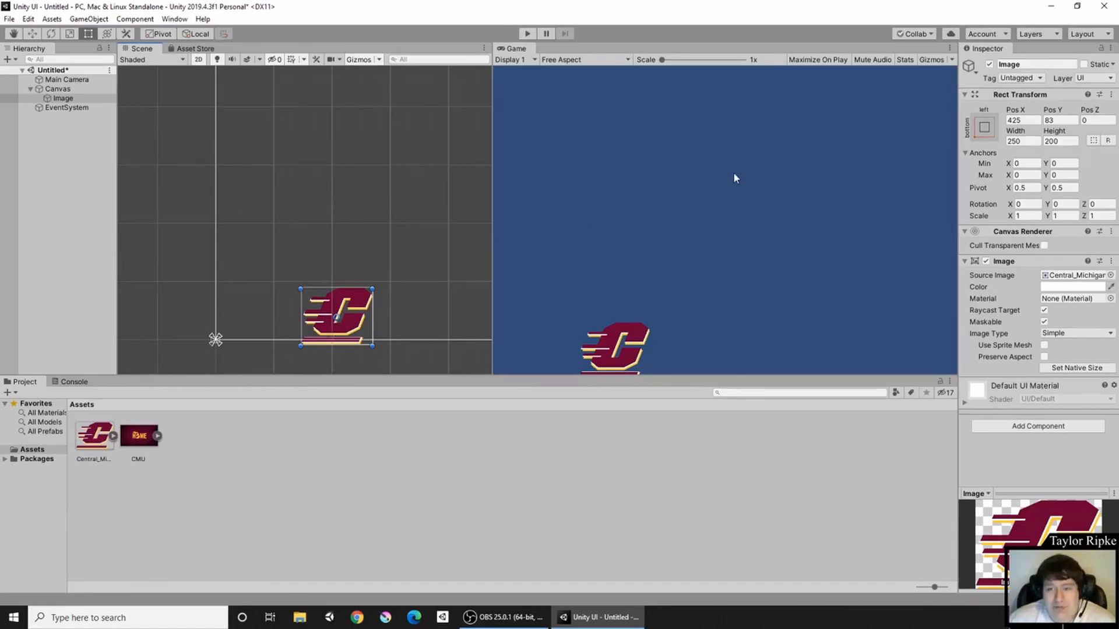
mouse_move(491, 265)
mouse_down()
mouse_move(845, 251)
mouse_move(659, 274)
mouse_move(845, 326)
mouse_move(707, 268)
mouse_move(475, 277)
mouse_up()
scroll(162, 289, down, 2)
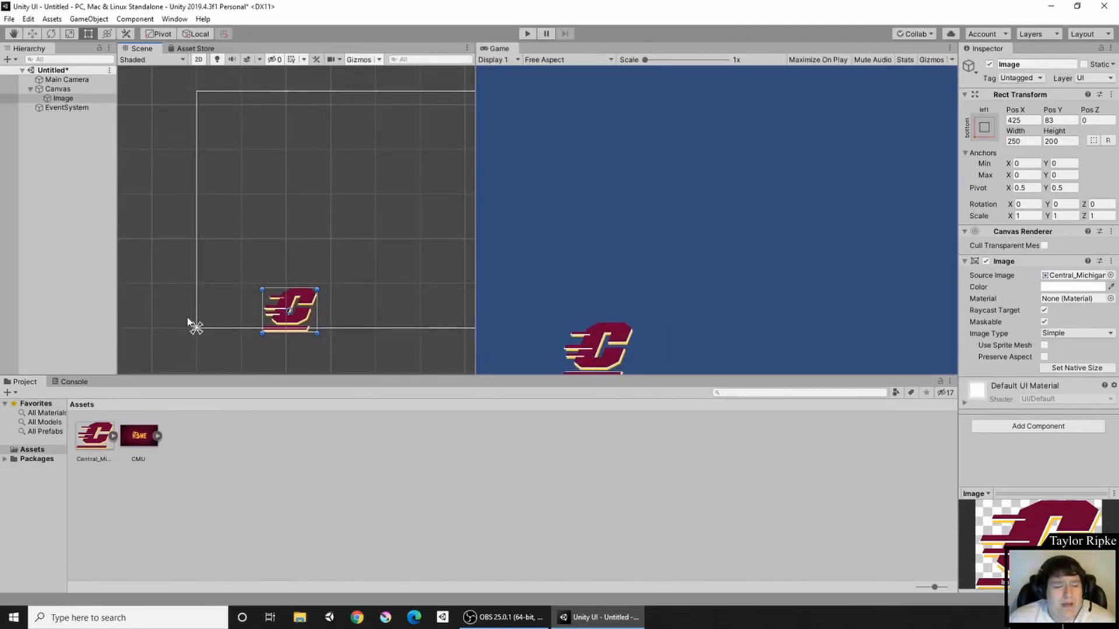
drag(196, 328, 224, 82)
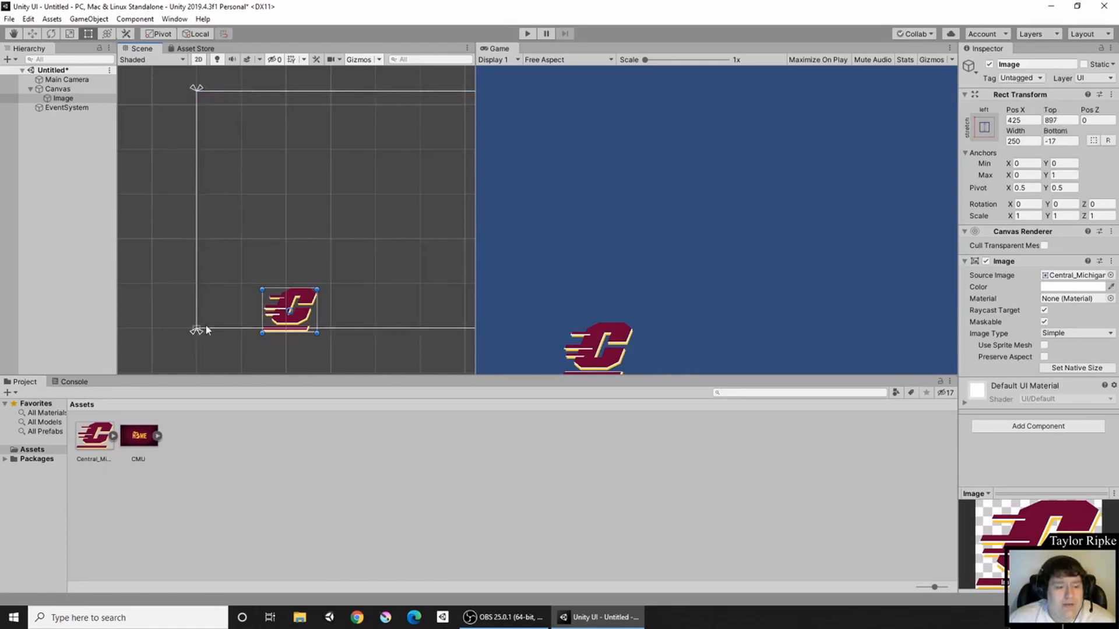
drag(198, 330, 197, 92)
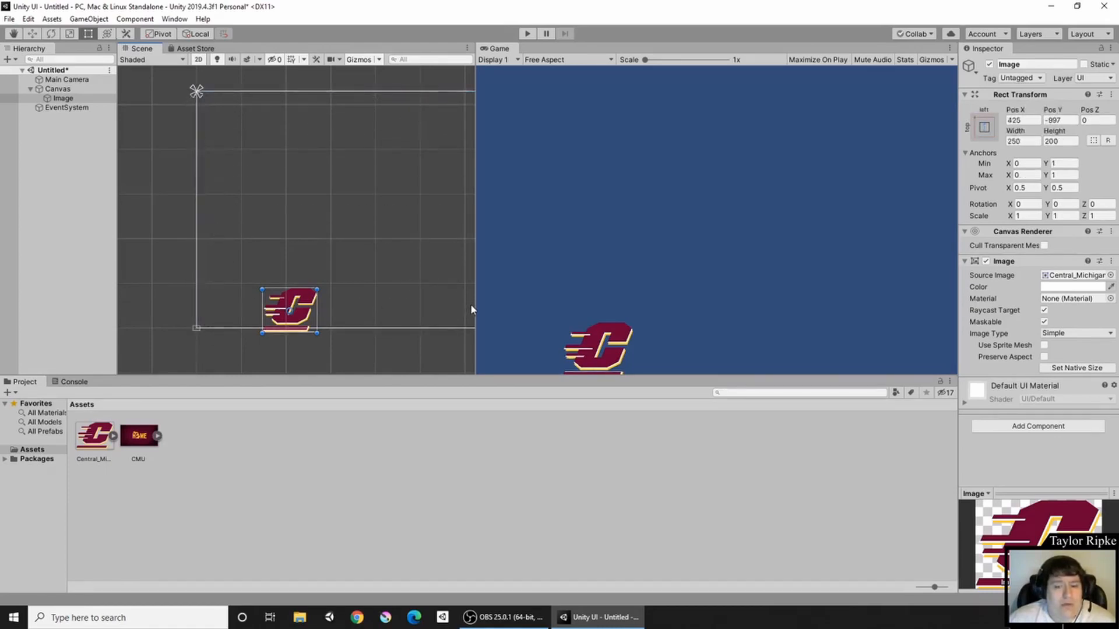
Spread the Image's anchors to the Canvas's four corners, with Min at 0, 0 and Max at 1, 1
drag(475, 302, 543, 304)
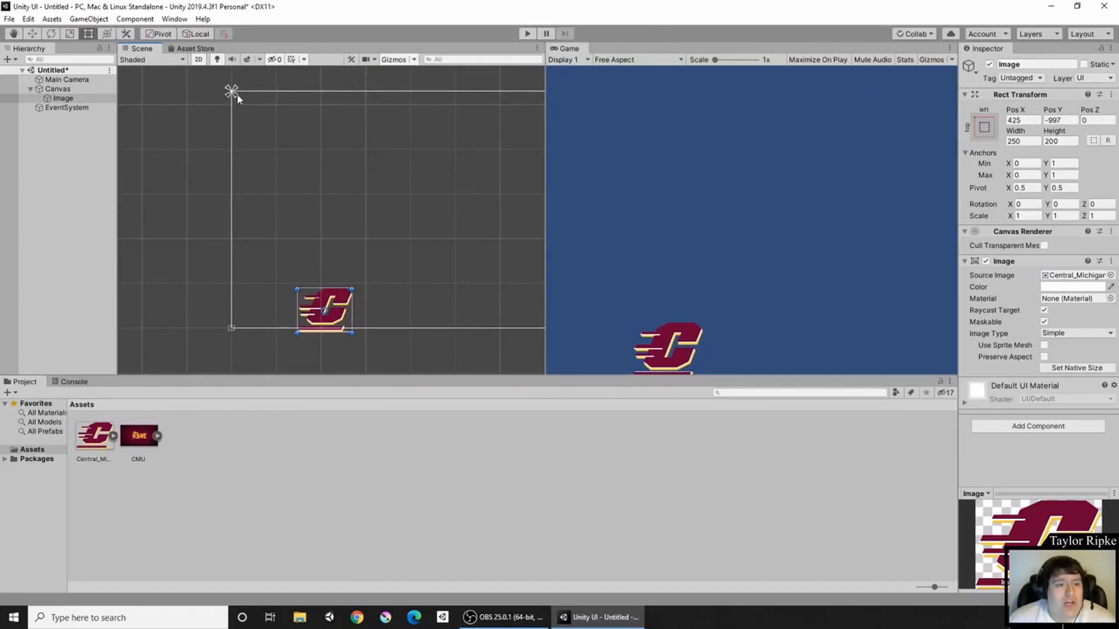
drag(236, 96, 529, 309)
middle_drag(484, 293, 385, 275)
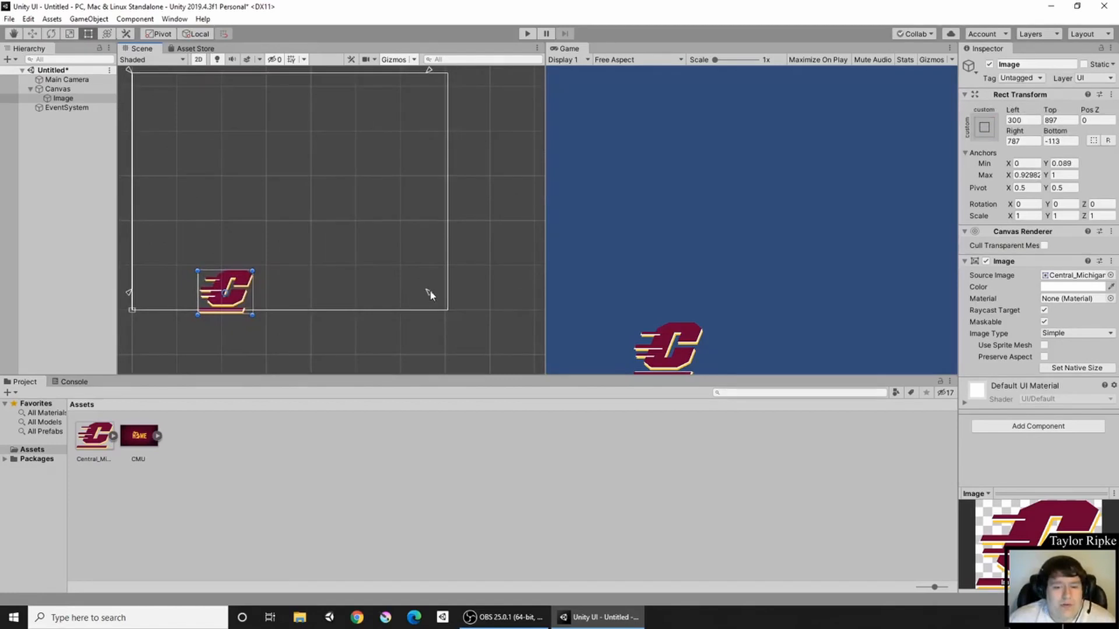
drag(432, 295, 451, 312)
drag(544, 314, 543, 352)
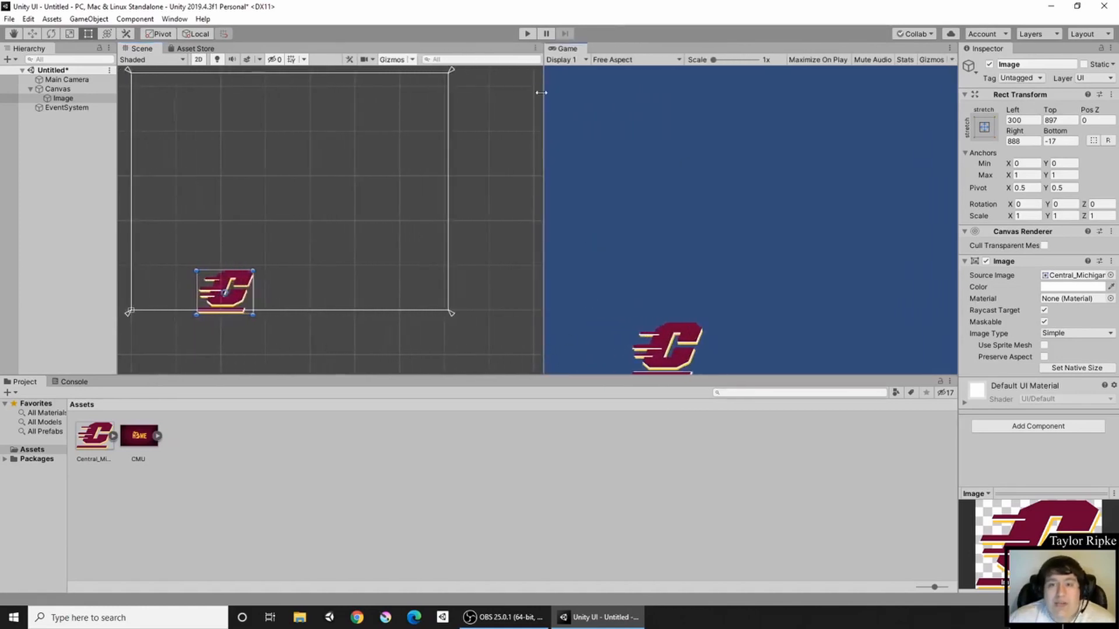
Narrow the Game view slightly and set its resolution to 2k (1920x1080) to preview the stretched logo
drag(544, 88, 583, 184)
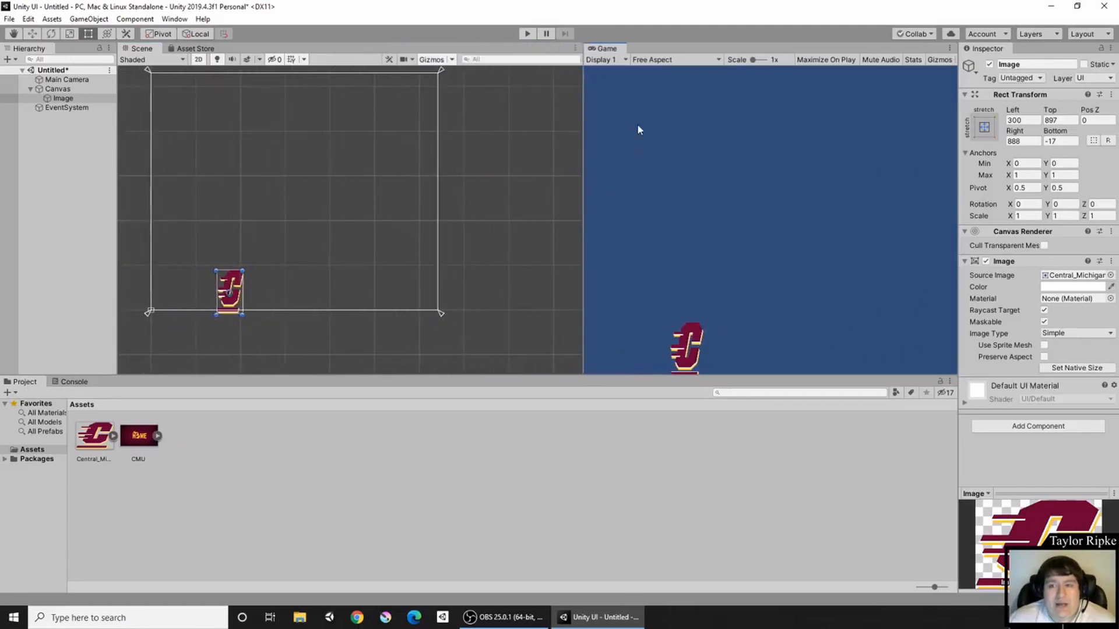
click(669, 58)
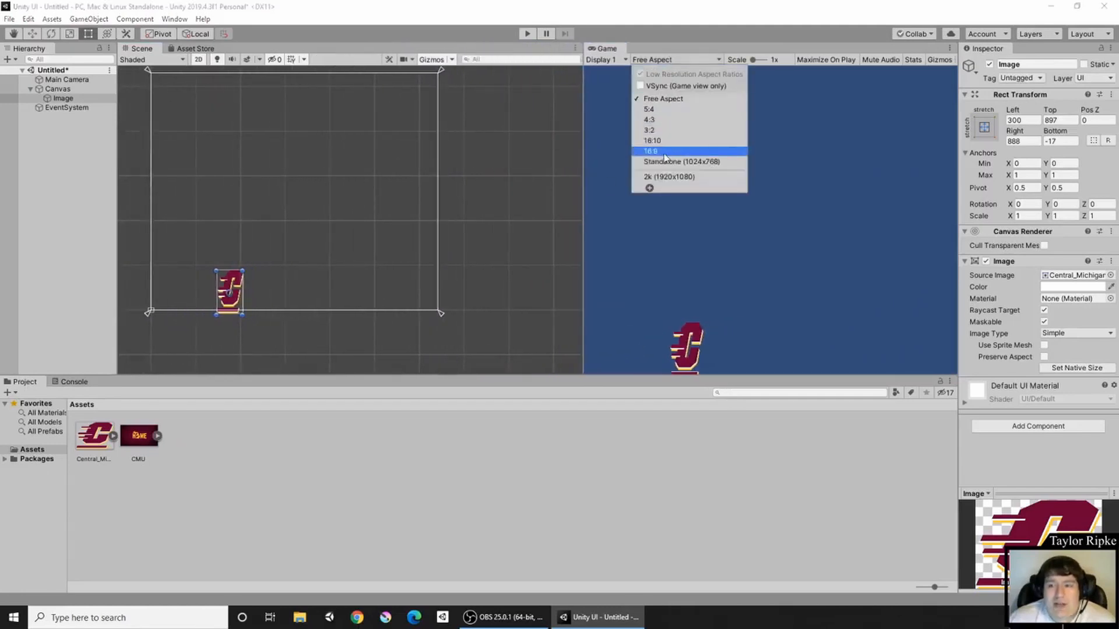
click(667, 176)
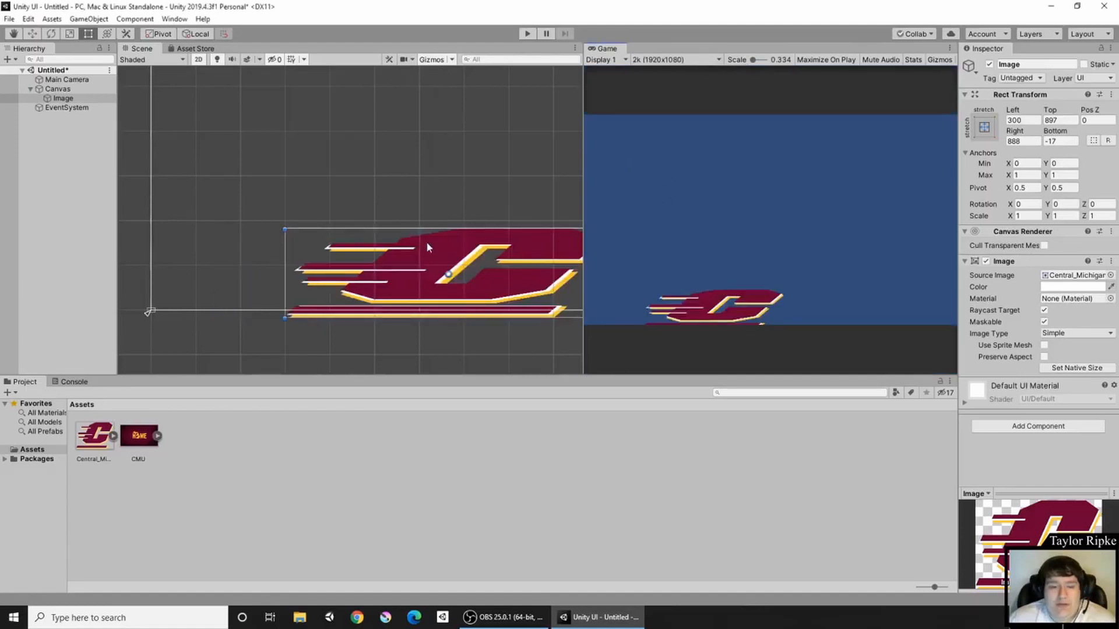
Stretch the Image object's upper edge upward until its Top offset is about 386
scroll(425, 236, down, 3)
scroll(492, 177, down, 5)
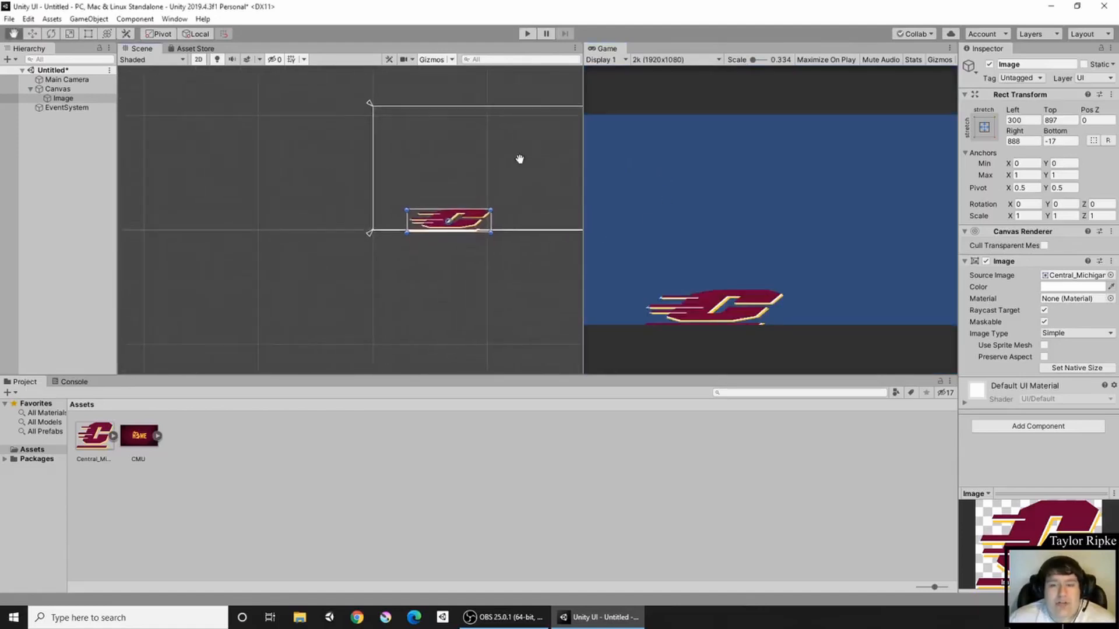
middle_drag(517, 159, 422, 235)
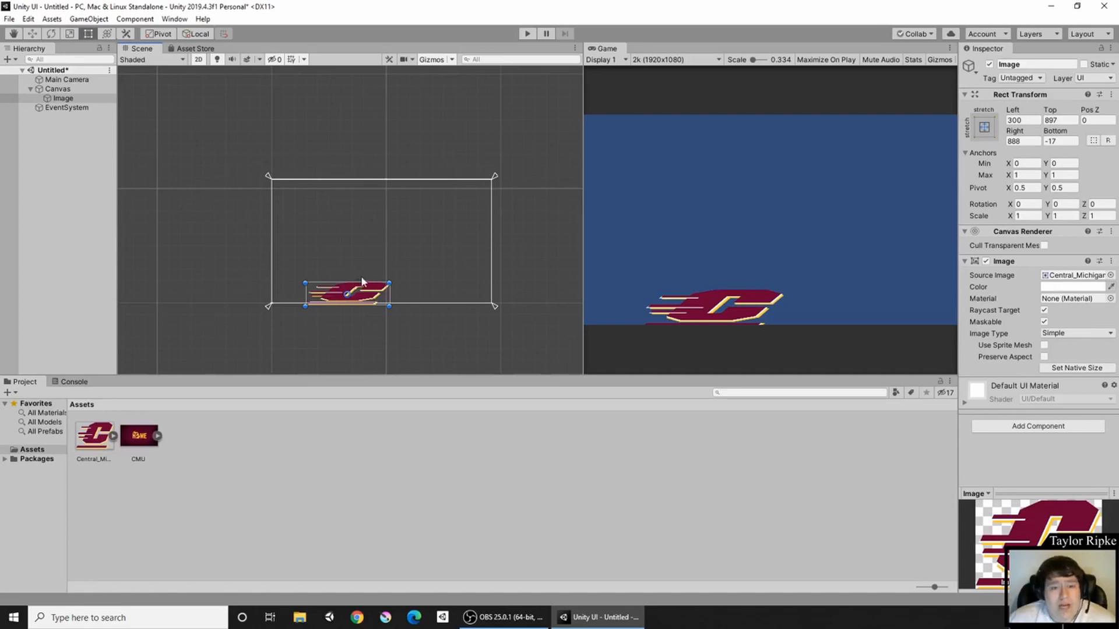
drag(360, 283, 372, 225)
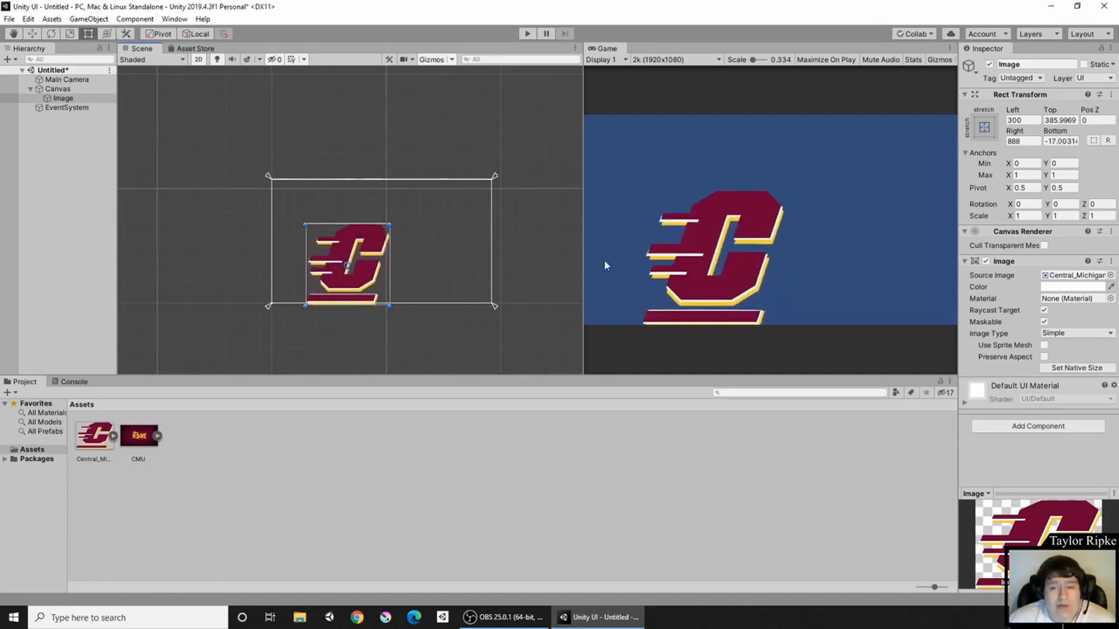
Widen the Game view and delete the Image object from the Canvas
drag(582, 262, 505, 280)
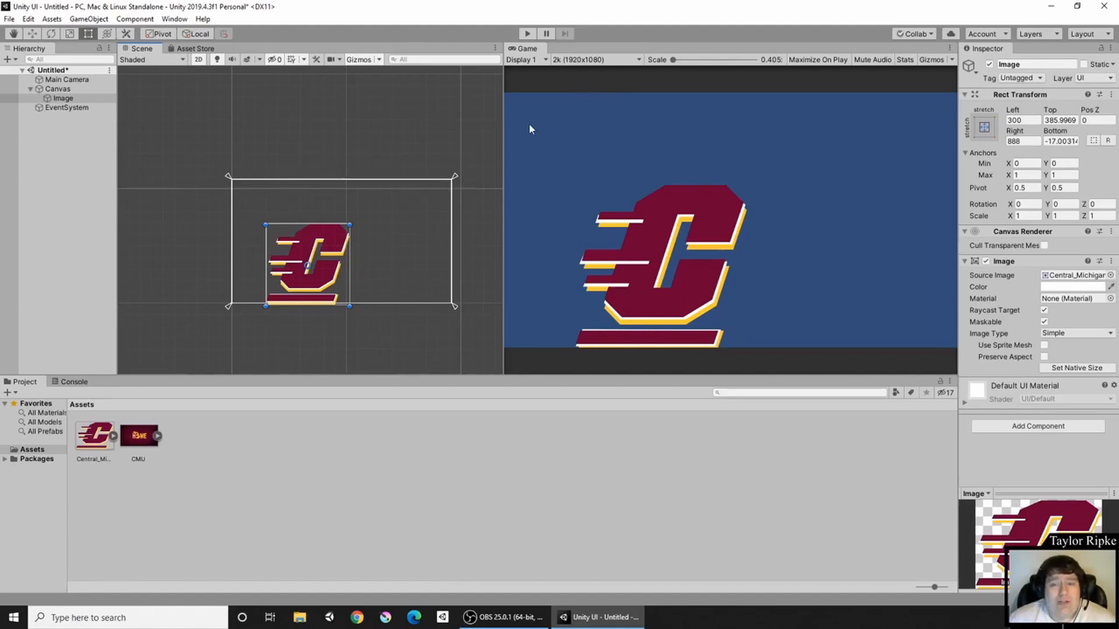
click(64, 98)
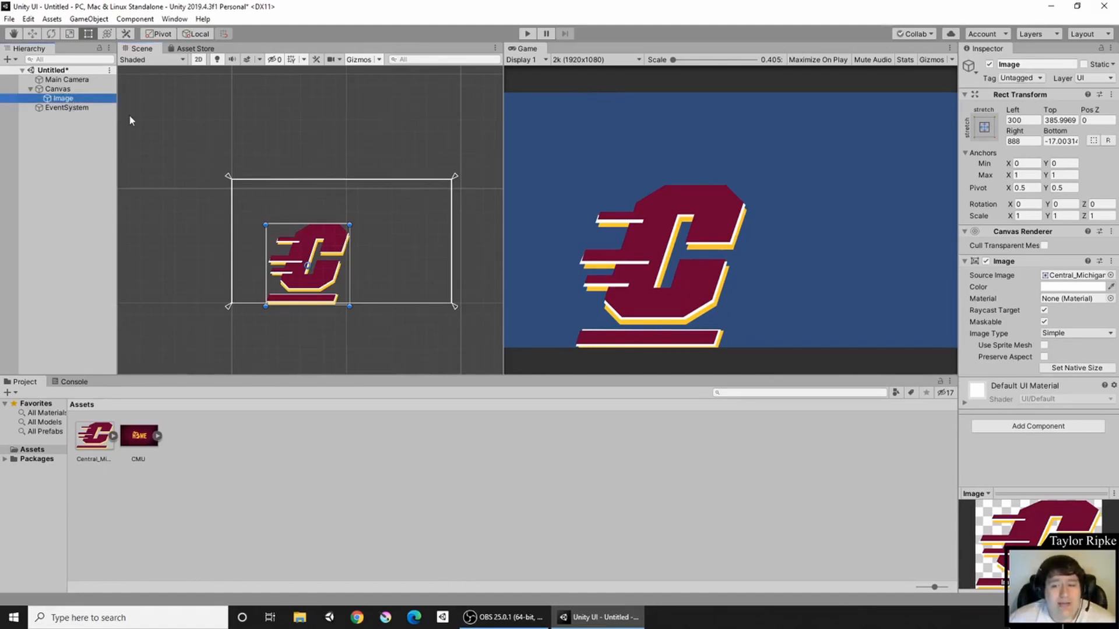
key(Delete)
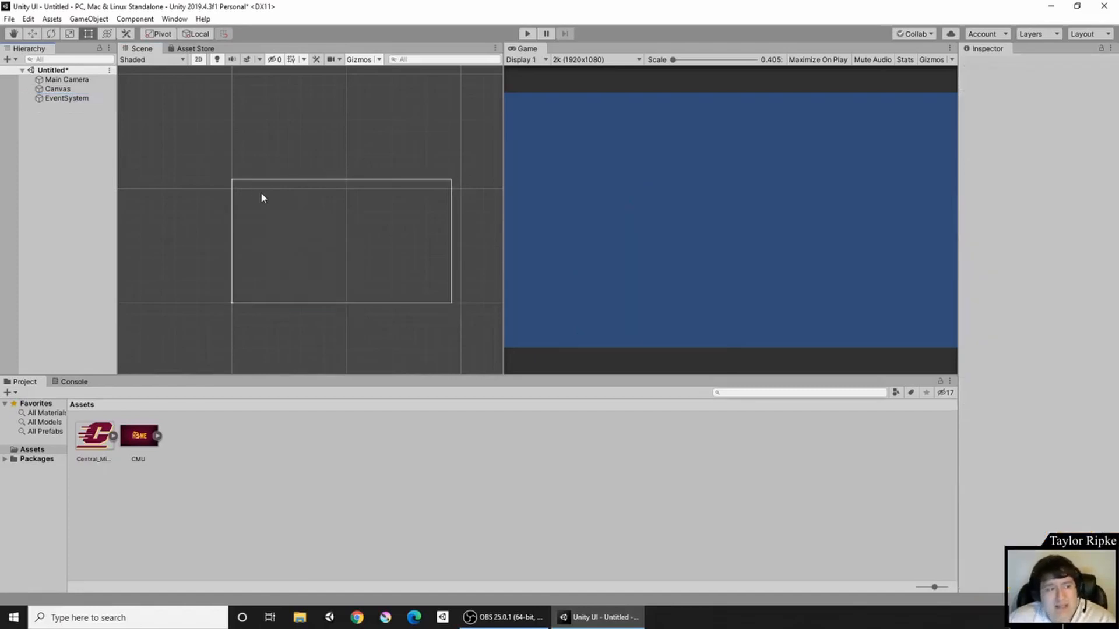
Add a UI Image to the Canvas and stretch it to 1920 by 1080 so it fills the Canvas
click(73, 22)
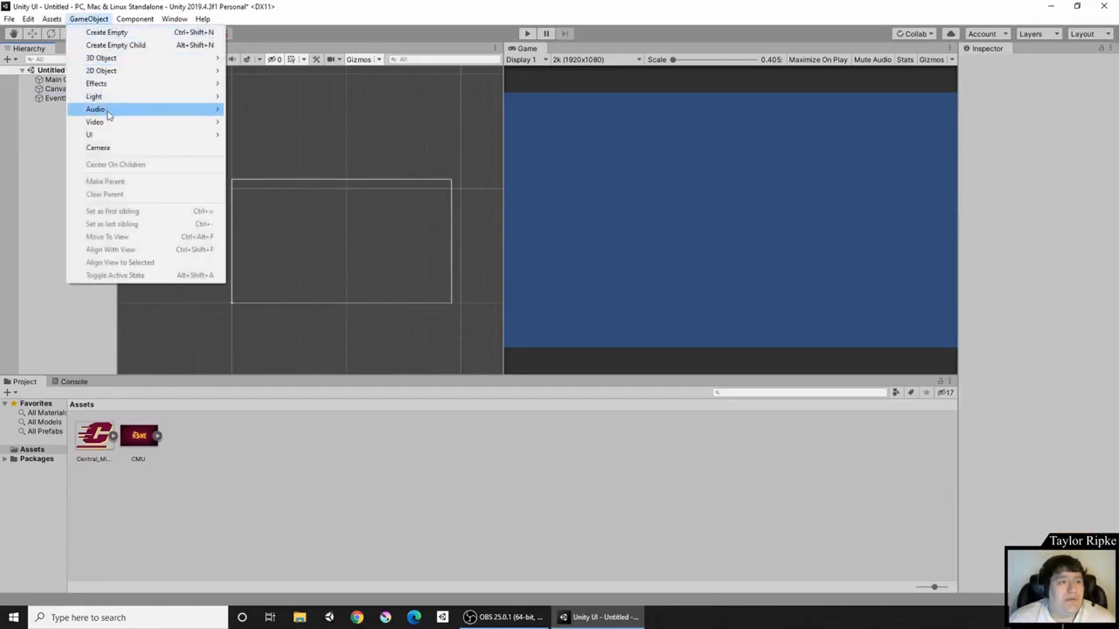
mouse_move(107, 133)
click(299, 161)
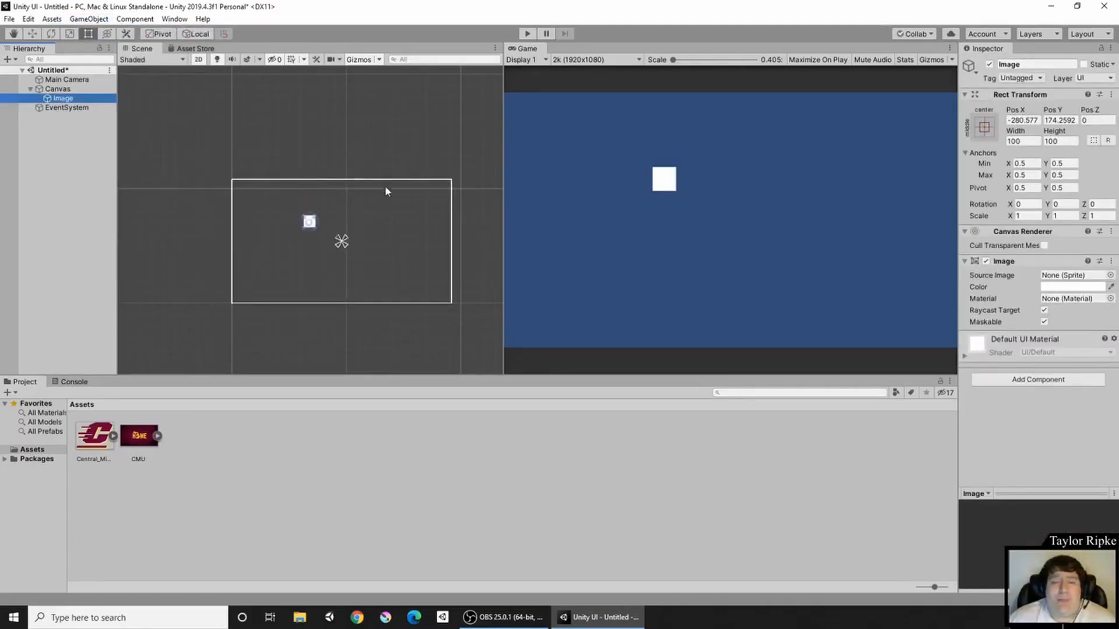
scroll(311, 224, up, 4)
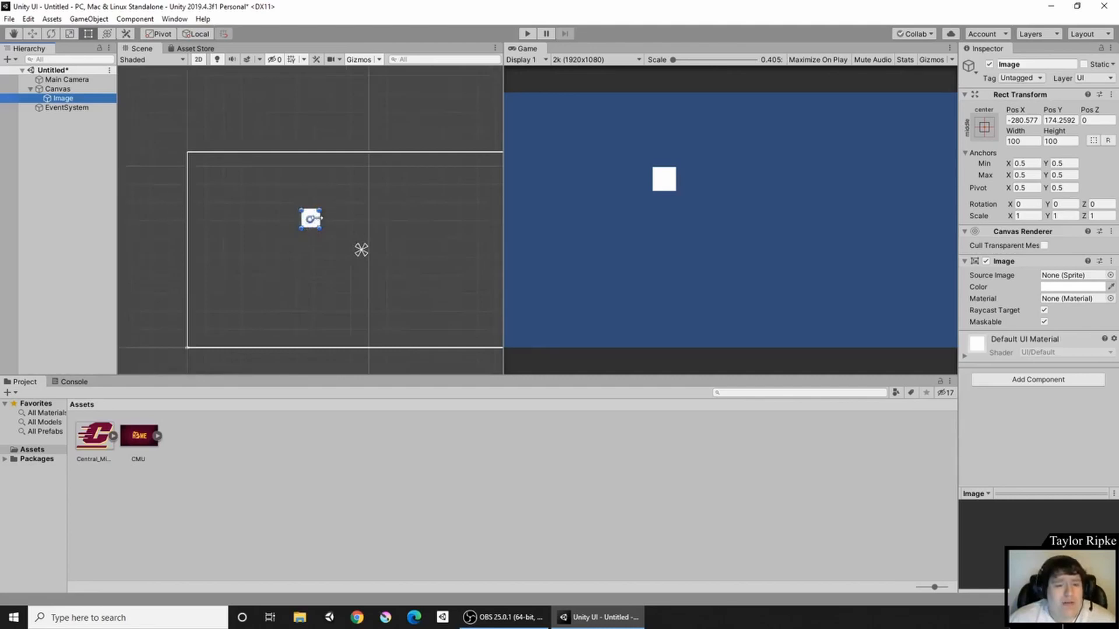
drag(316, 224, 427, 301)
scroll(232, 195, down, 3)
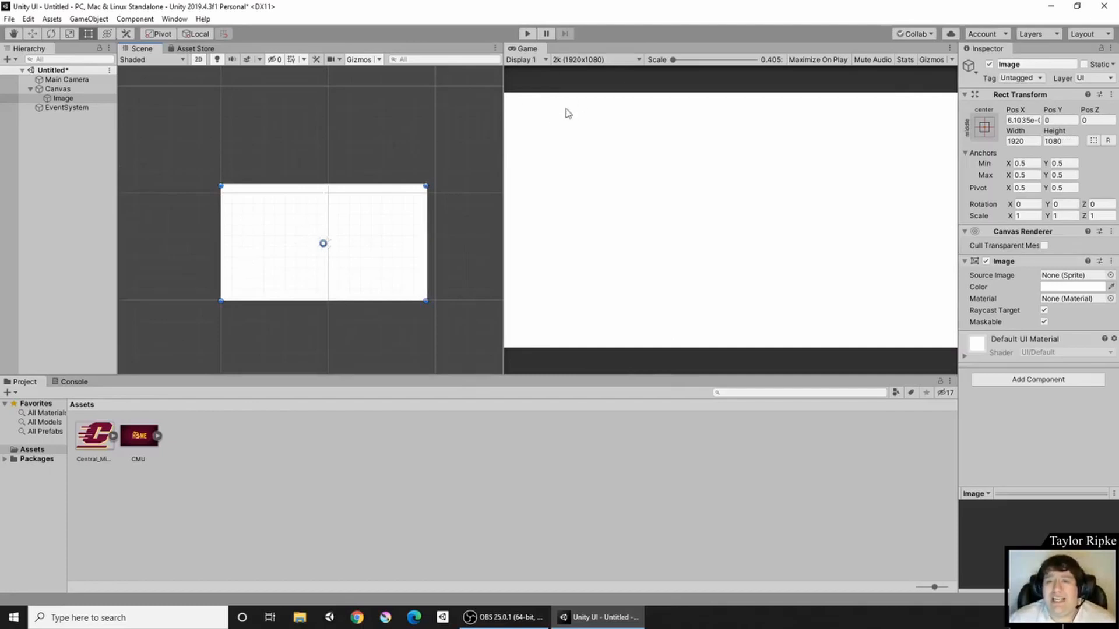
Set the Game view to Free Aspect and vary its width to preview how the centre-anchored white Image fits the Canvas
drag(285, 250, 586, 262)
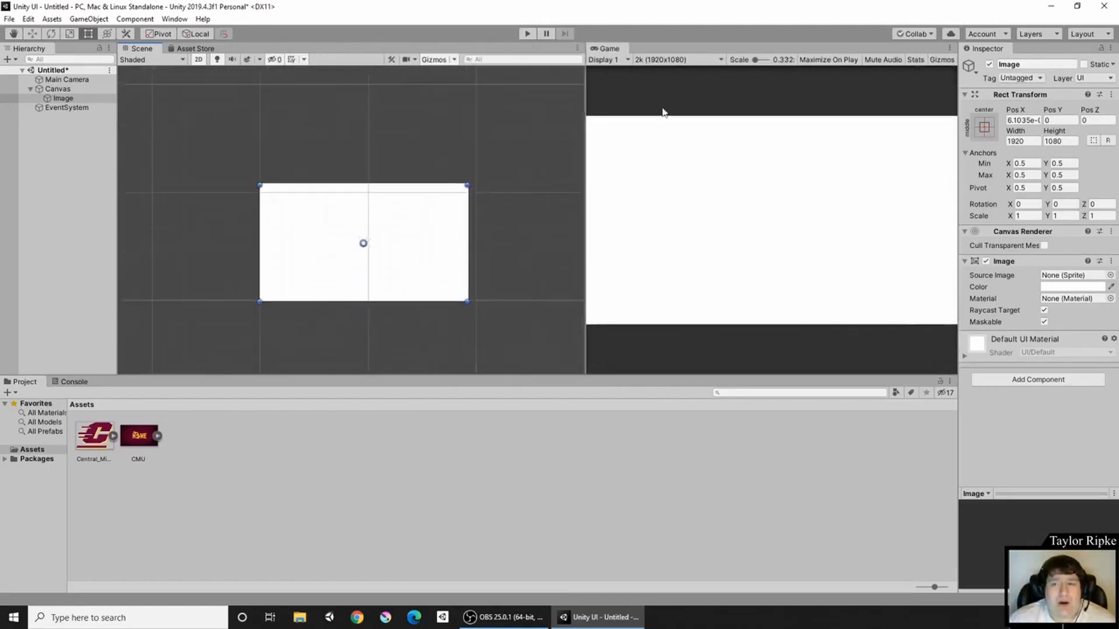
click(683, 60)
click(666, 99)
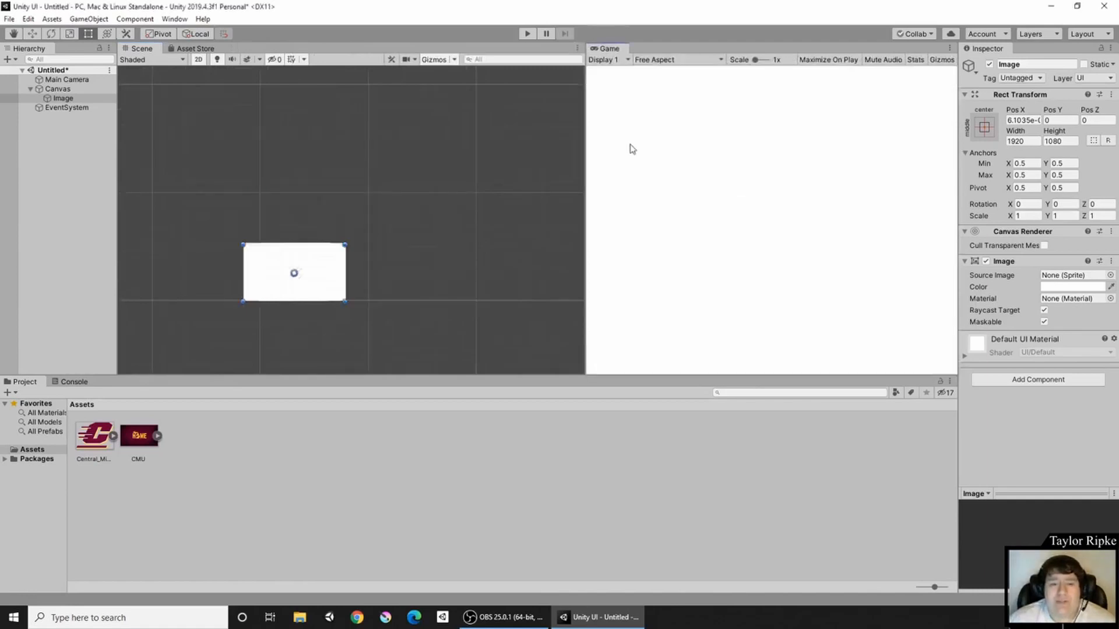
drag(583, 212, 271, 246)
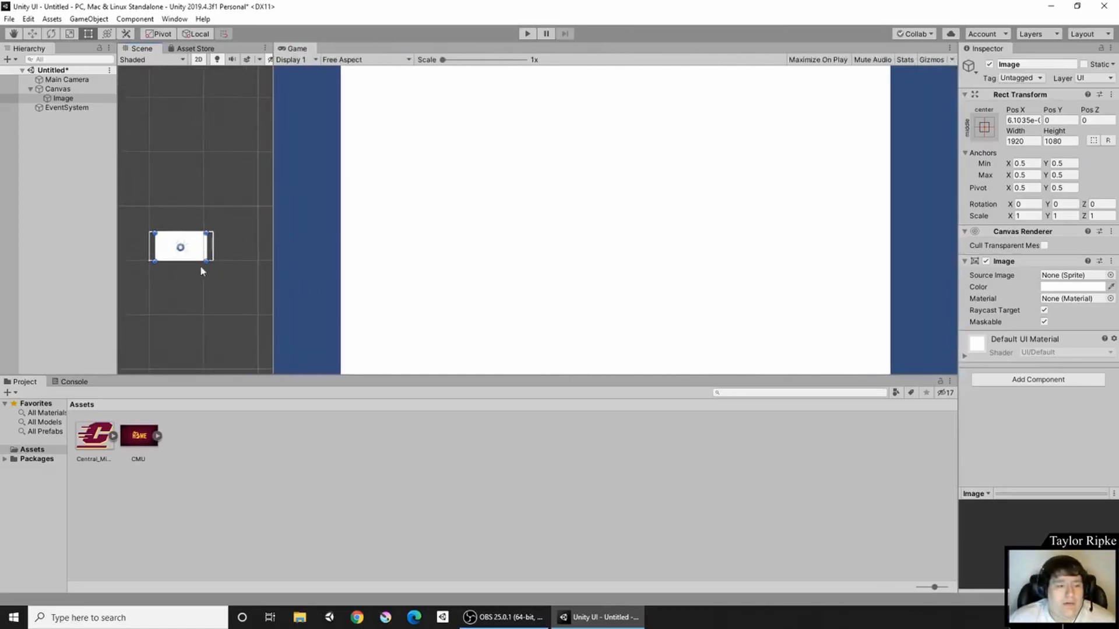
scroll(176, 269, up, 2)
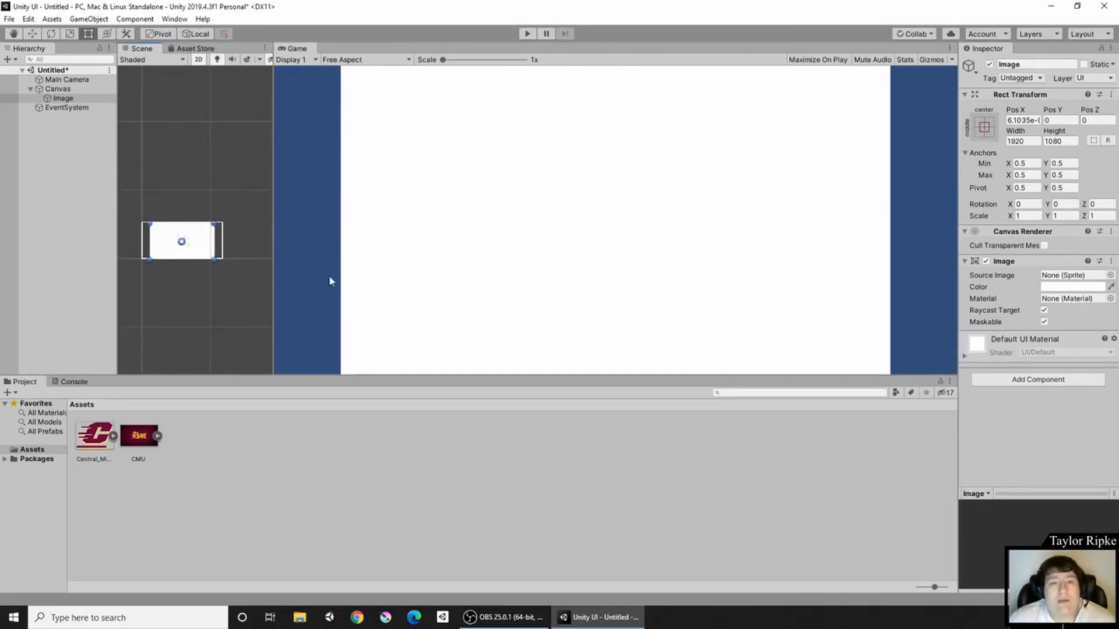
drag(275, 265, 235, 256)
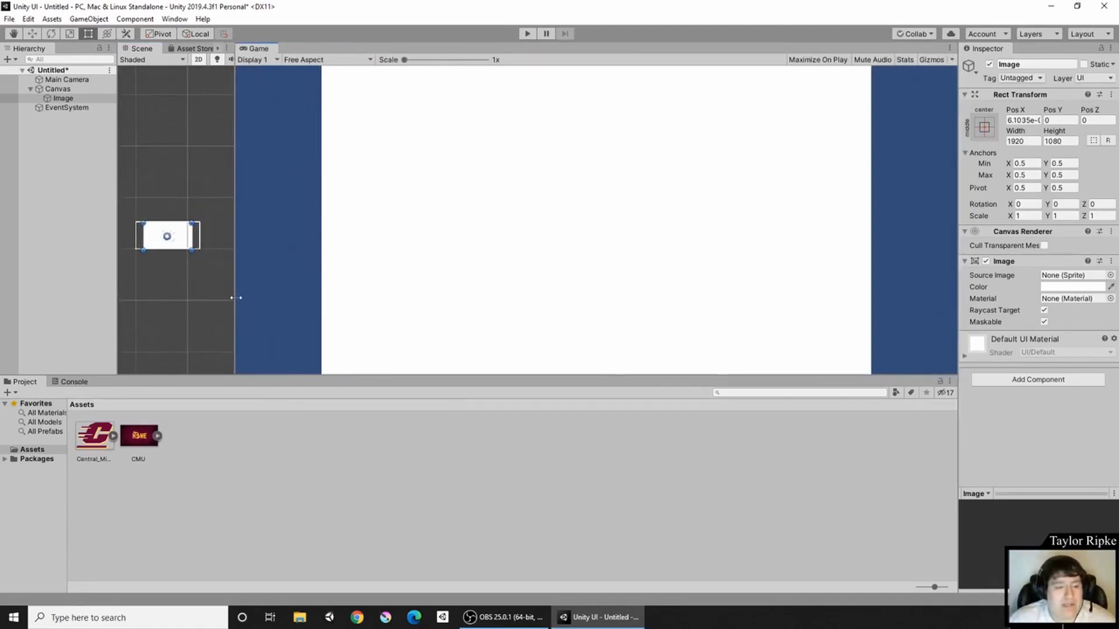
drag(235, 298, 390, 302)
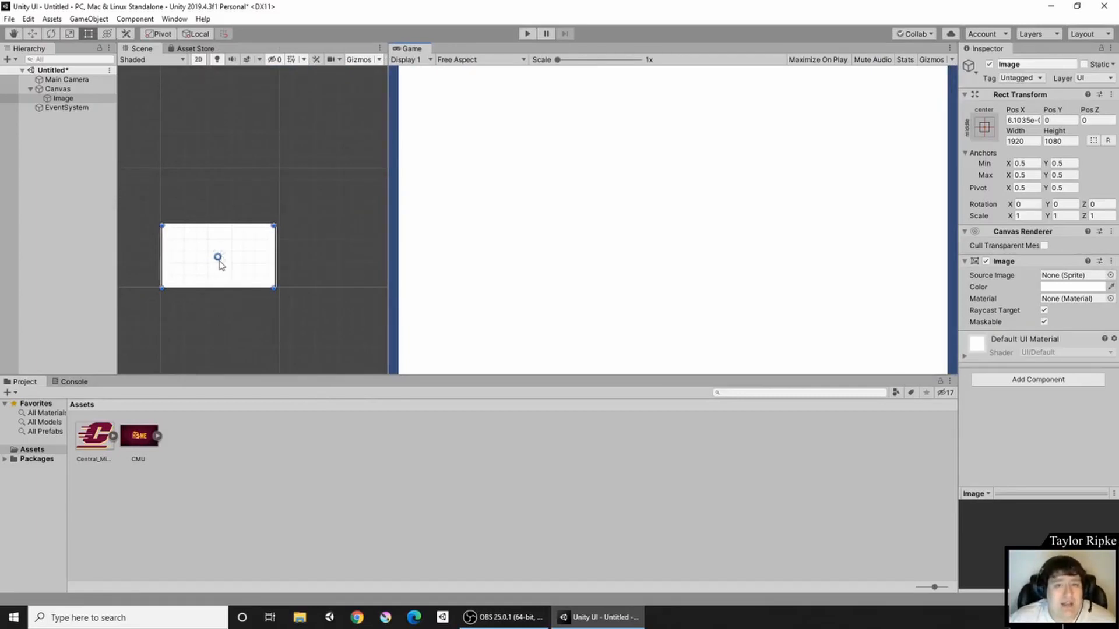
Spread the white Image's anchors out to the Canvas corners, with Min at 0, 0 and Max at 1, 1
scroll(219, 262, up, 5)
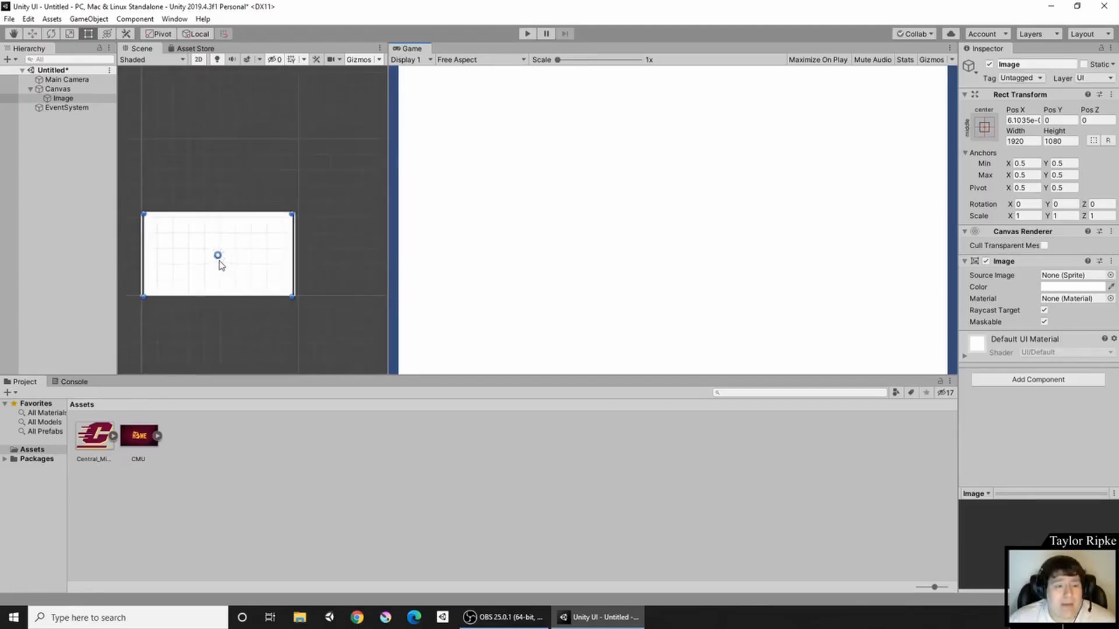
middle_drag(235, 260, 294, 271)
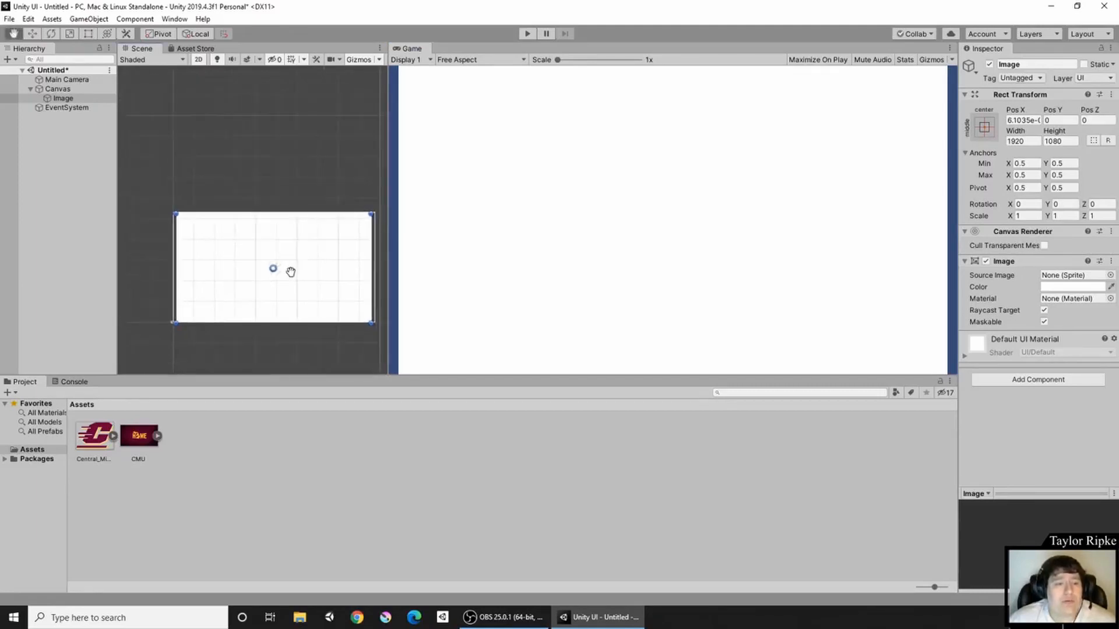
scroll(280, 274, up, 2)
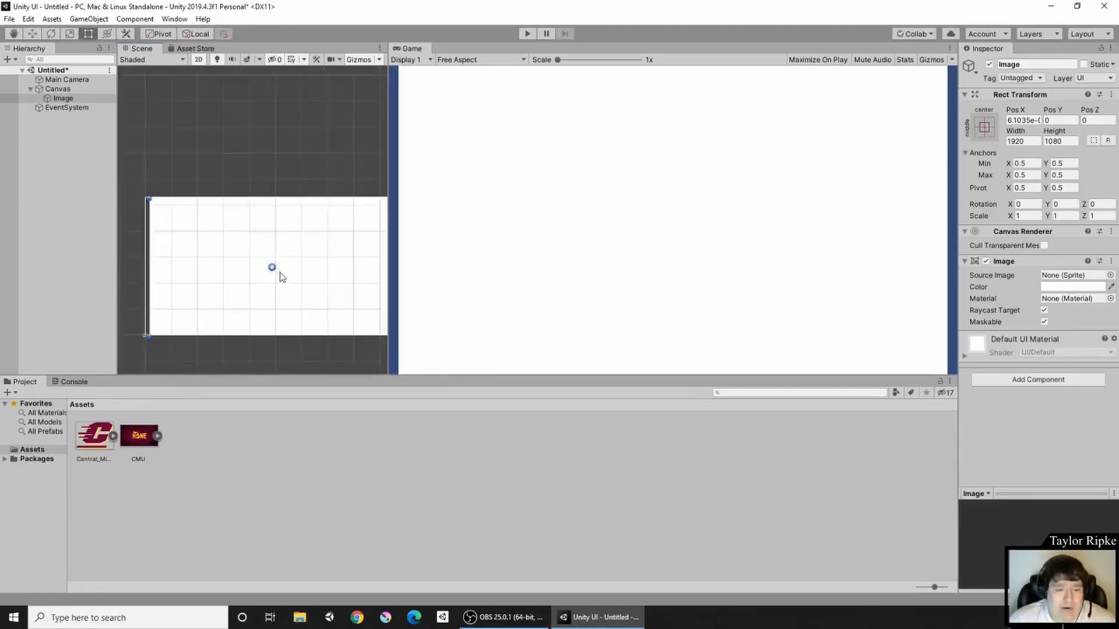
scroll(269, 268, up, 1)
scroll(271, 269, up, 1)
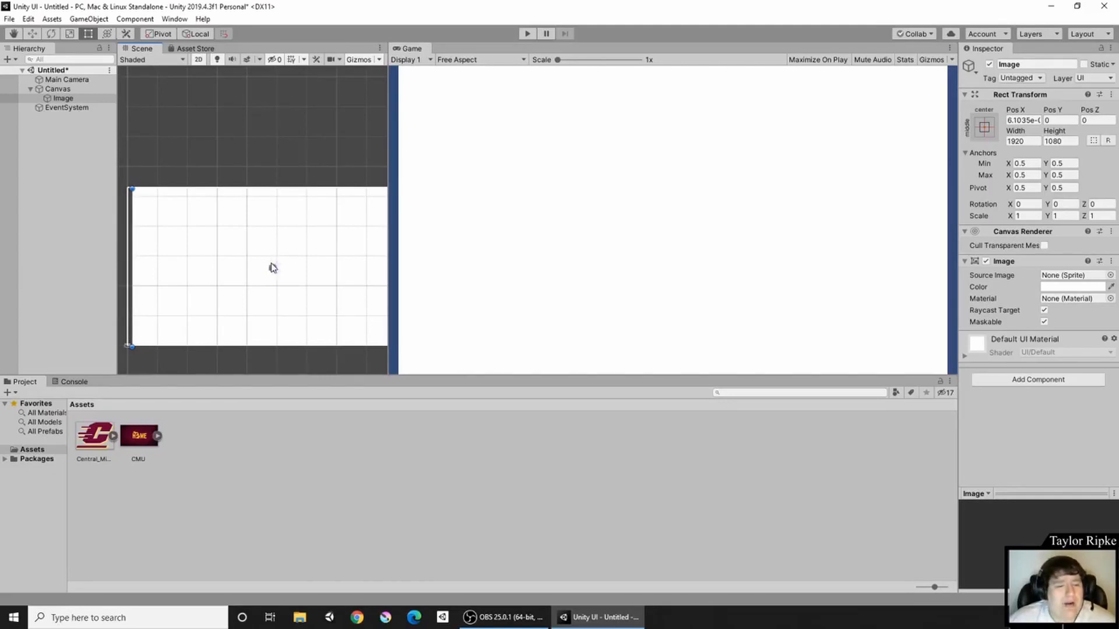
drag(273, 267, 124, 185)
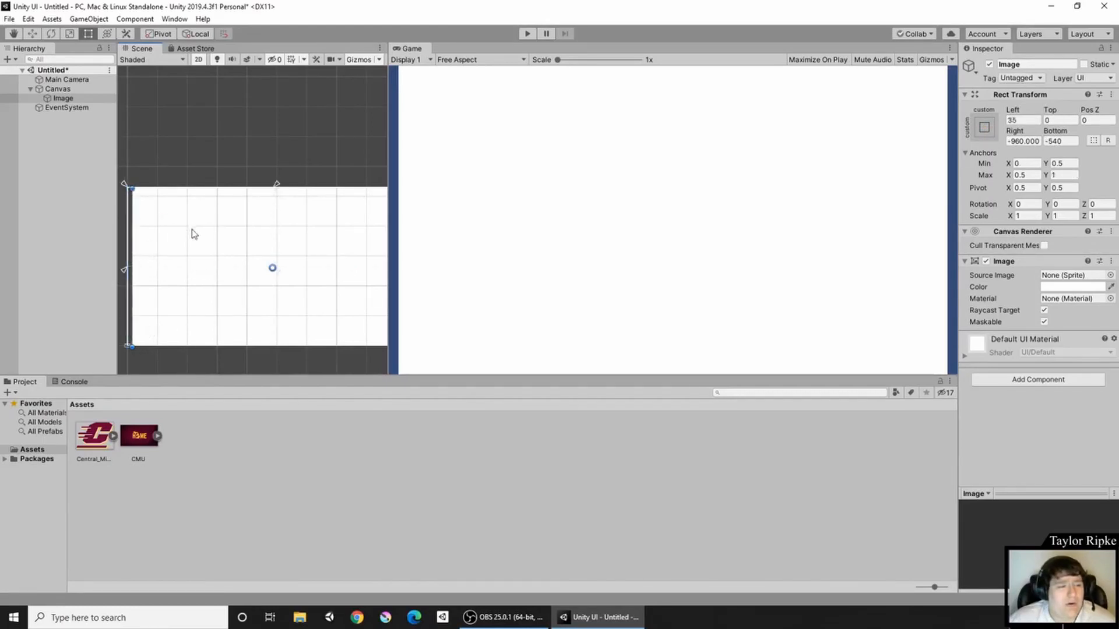
scroll(195, 234, down, 4)
mouse_move(278, 260)
middle_down()
mouse_move(244, 246)
mouse_move(288, 243)
middle_up()
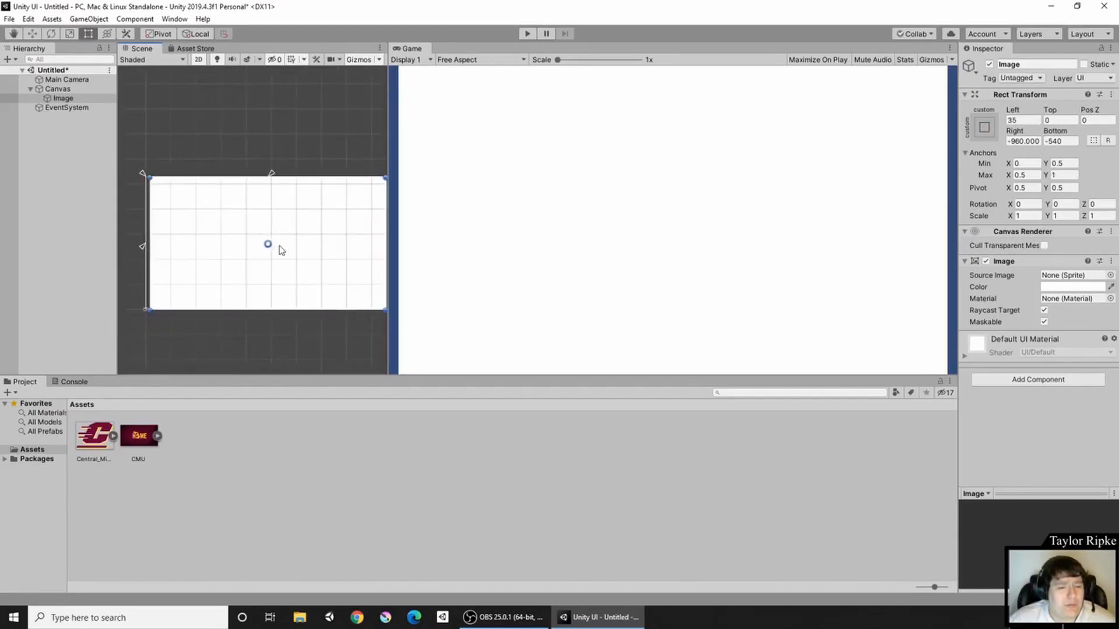
scroll(280, 248, down, 1)
drag(274, 249, 382, 306)
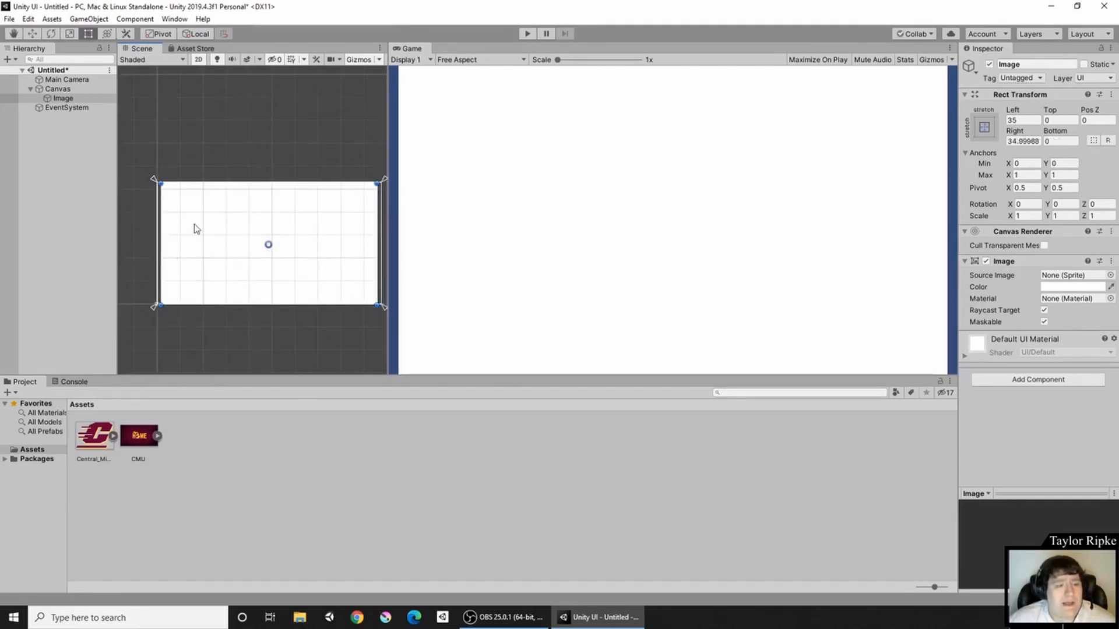
mouse_move(160, 249)
mouse_down()
mouse_move(175, 248)
mouse_move(157, 249)
mouse_up()
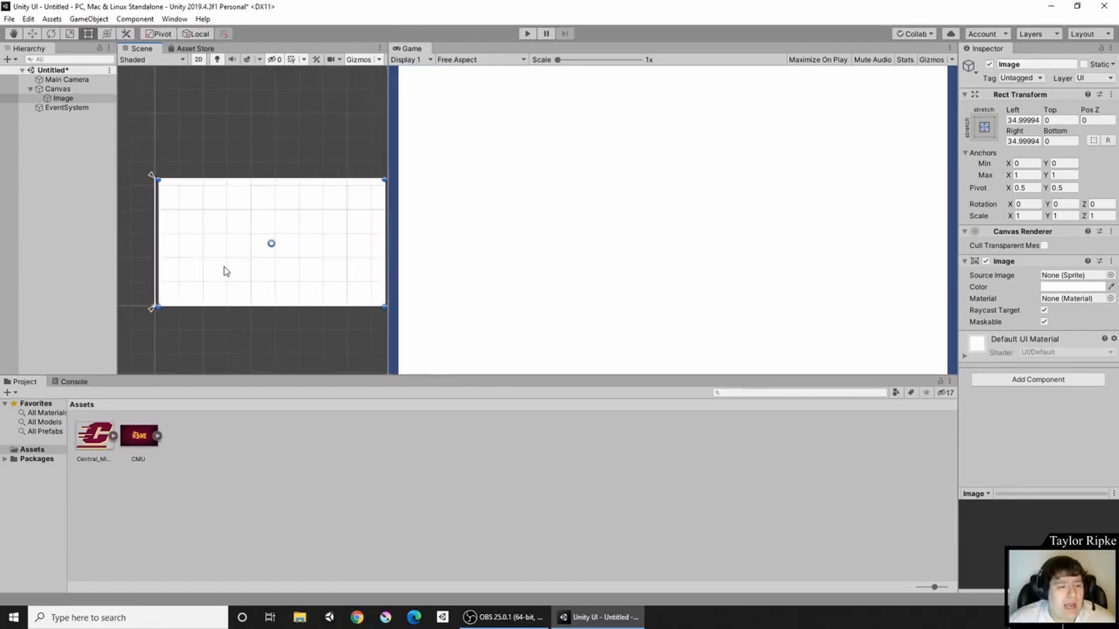
click(90, 99)
scroll(191, 191, down, 2)
scroll(192, 243, up, 10)
middle_drag(168, 159, 167, 159)
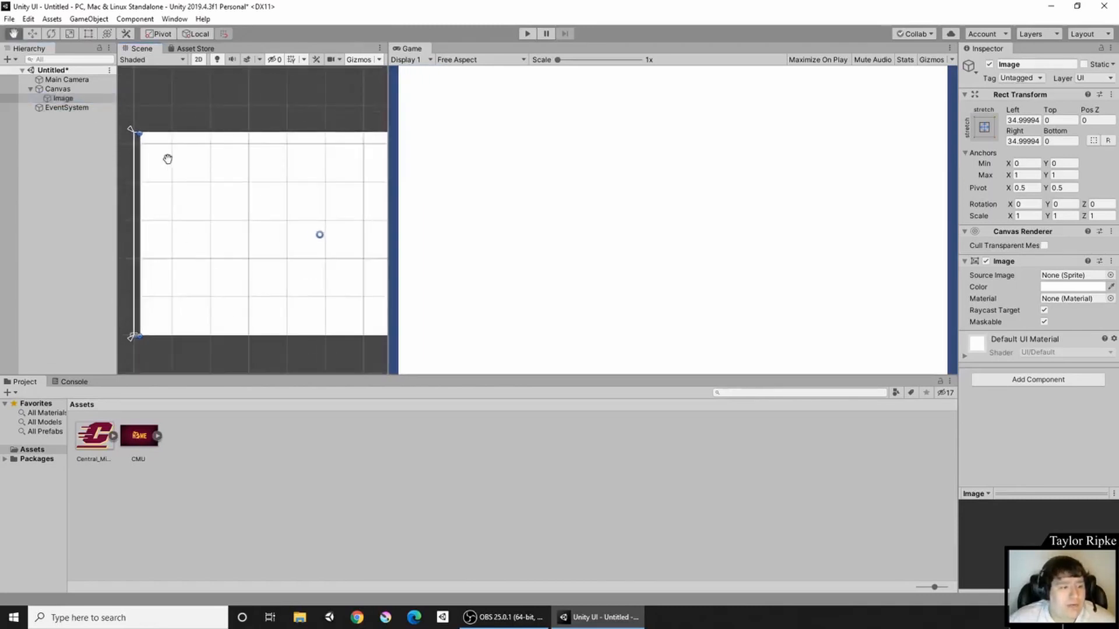
drag(168, 159, 269, 186)
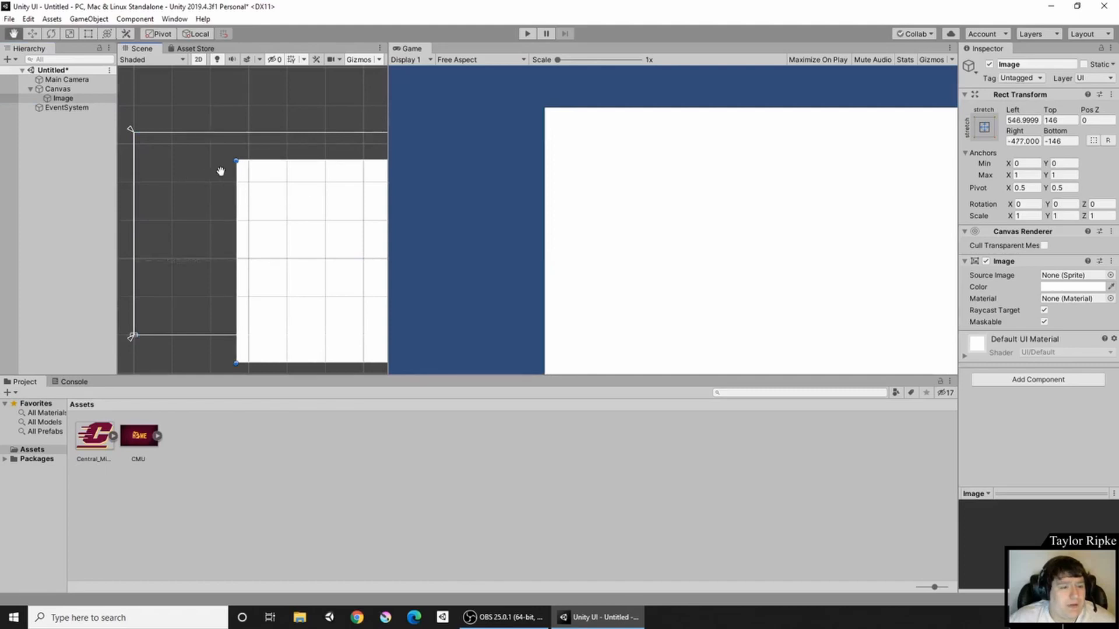
Stretch the Image's upper-left and lower-right corners onto the Canvas corners with the Rect tool, bringing all four offsets to about 0
click(88, 34)
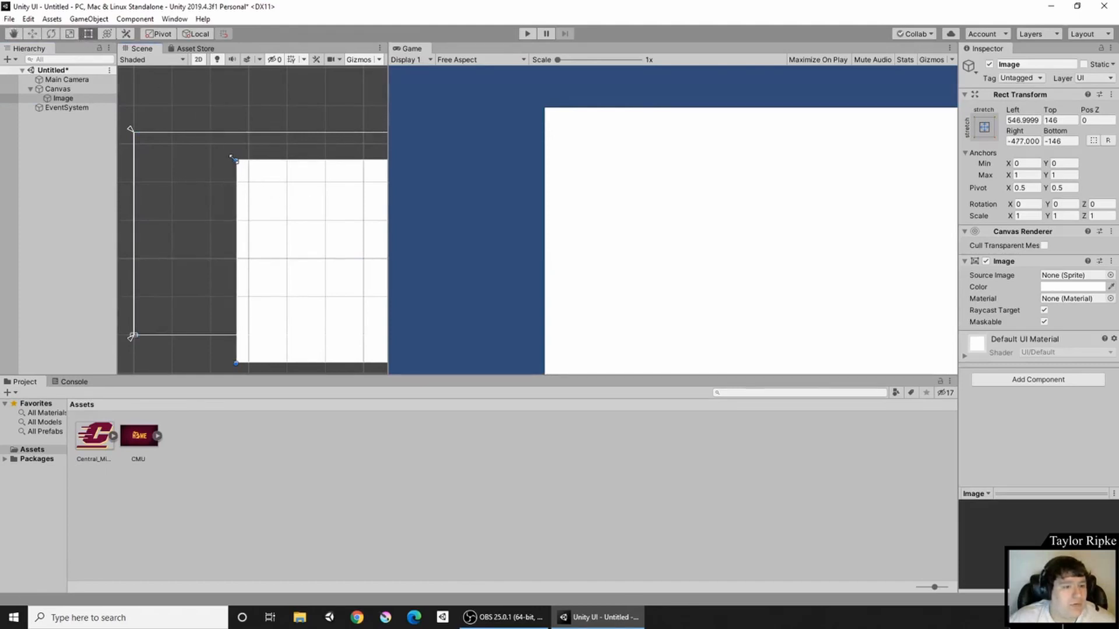
drag(232, 158, 131, 130)
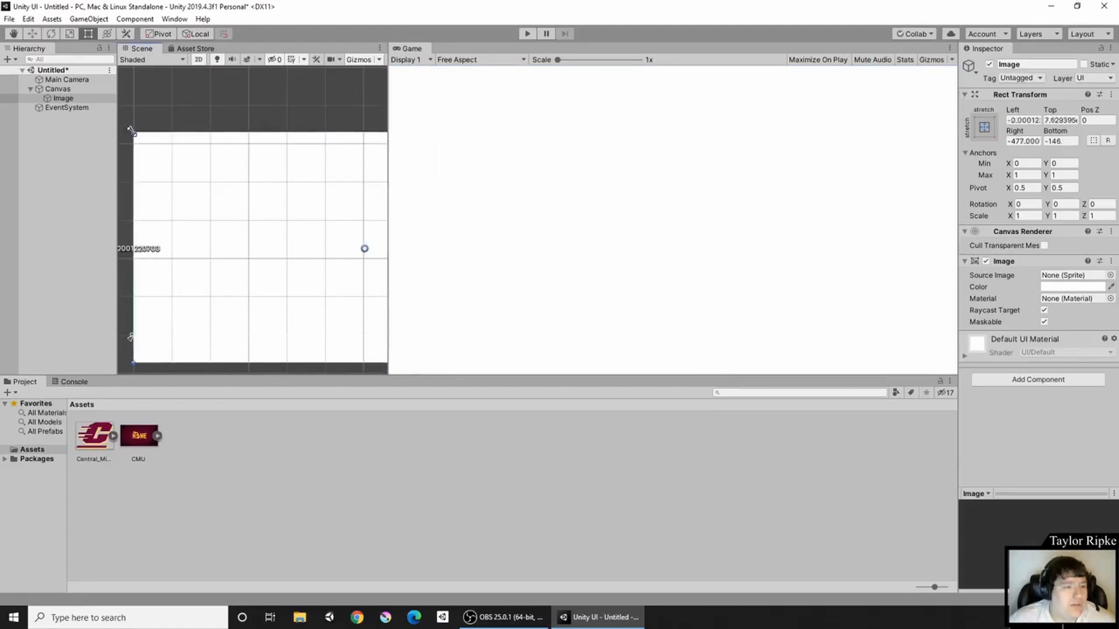
scroll(204, 189, down, 6)
middle_drag(319, 251, 177, 229)
scroll(328, 277, up, 3)
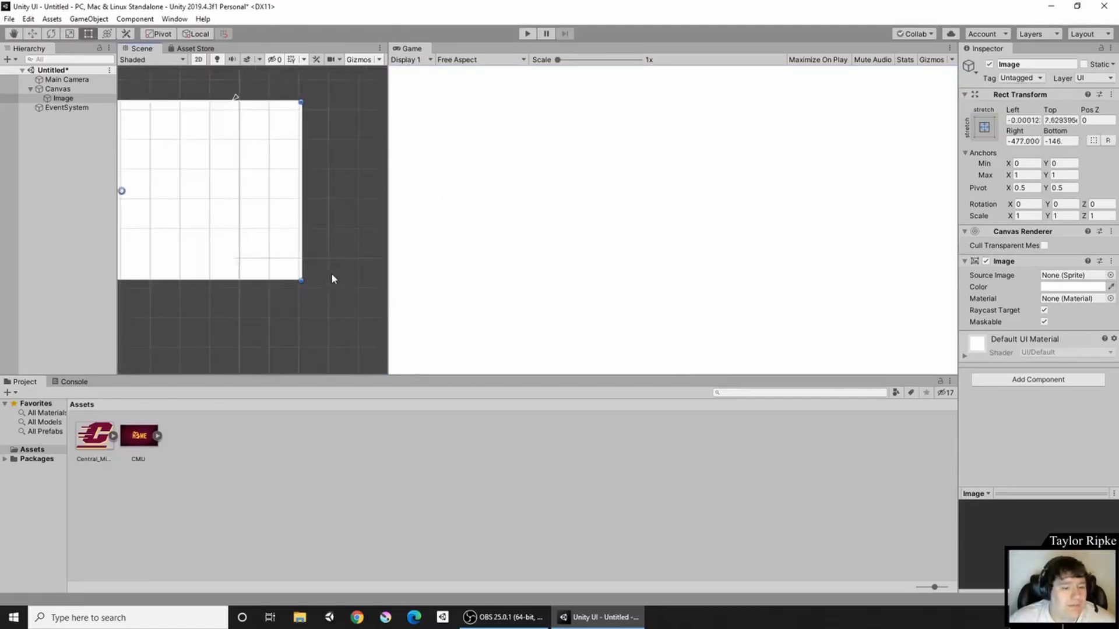
drag(302, 276, 233, 258)
scroll(234, 254, down, 4)
middle_drag(247, 235, 342, 243)
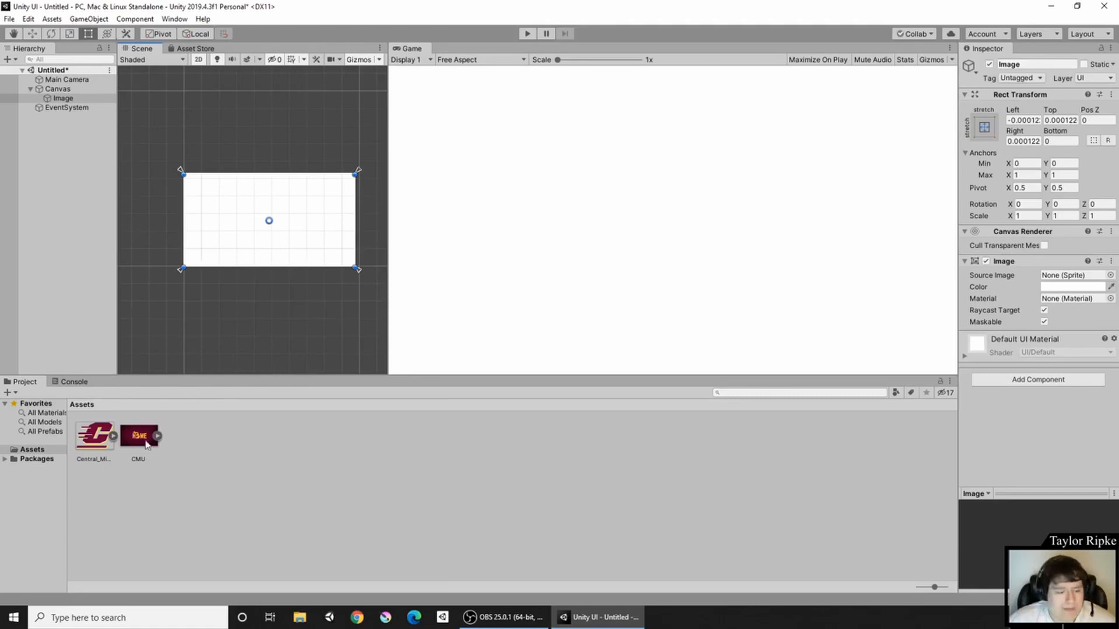
Assign the CMU sprite as the Image's source image and rename the object Background Image
drag(145, 445, 1070, 276)
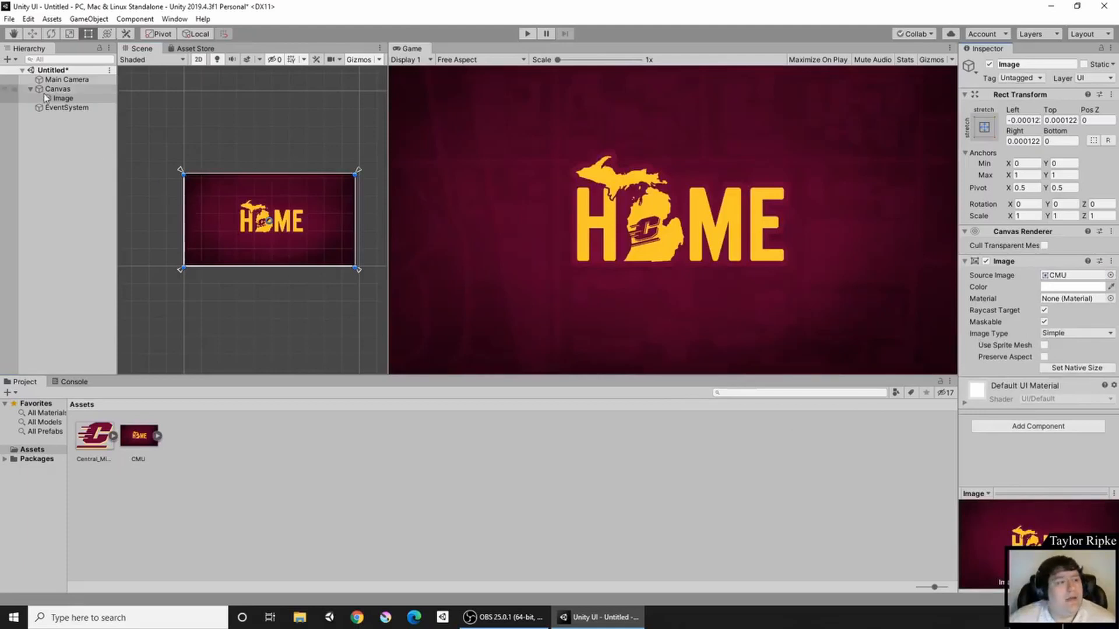
click(89, 99)
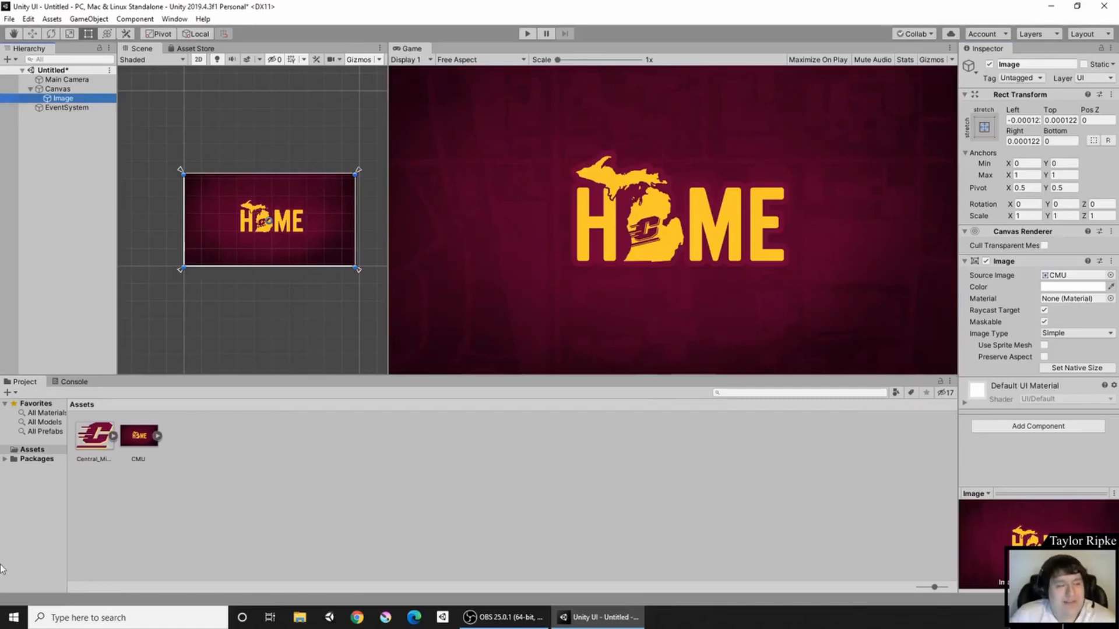
key(F2)
text(B)
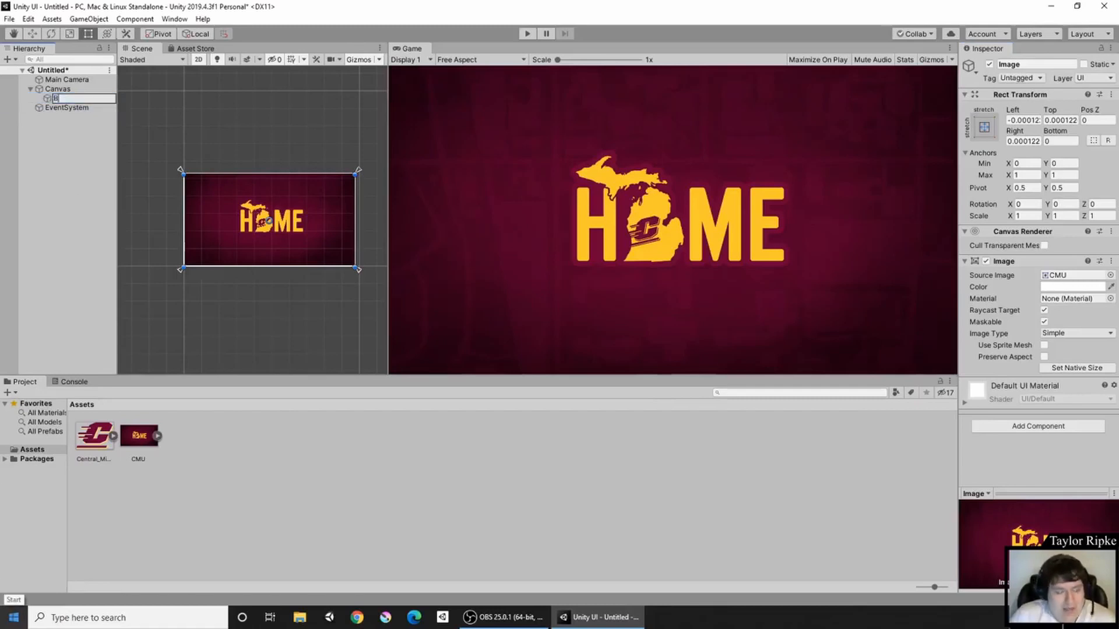
text(ackground)
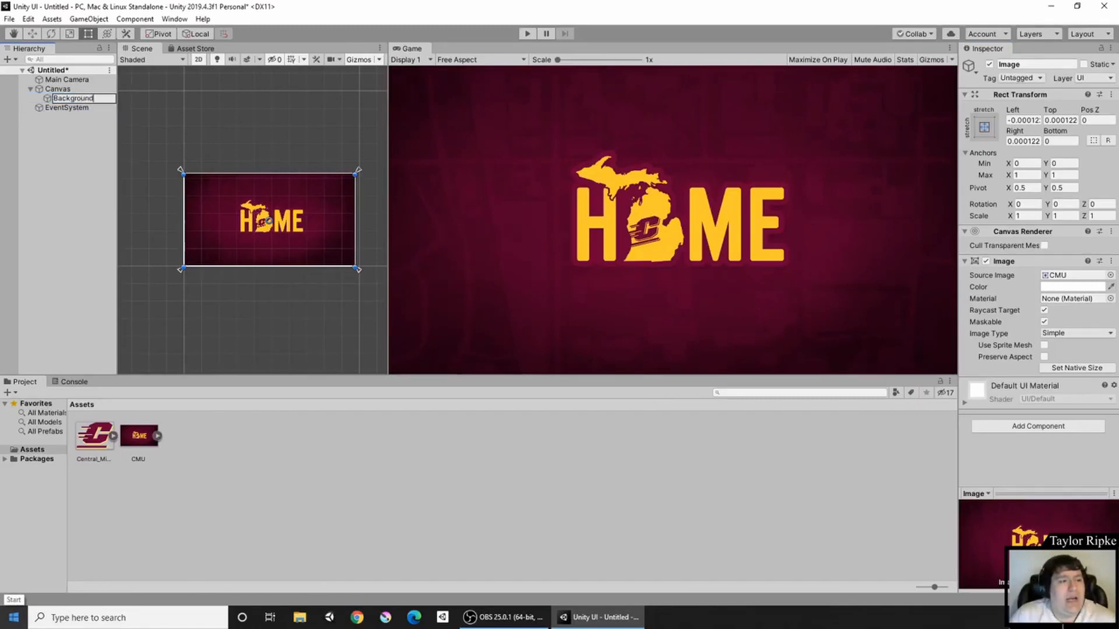
text( Image)
key(Return)
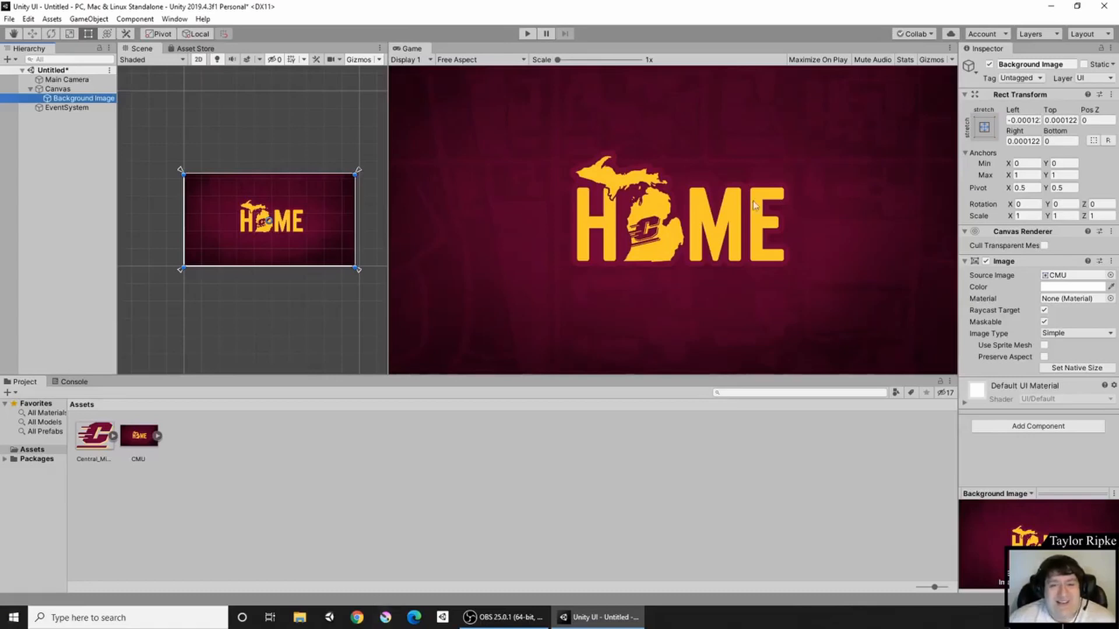
Narrow the Game view and set its resolution to 2k (1920x1080) to preview the background
drag(383, 308, 487, 273)
click(388, 321)
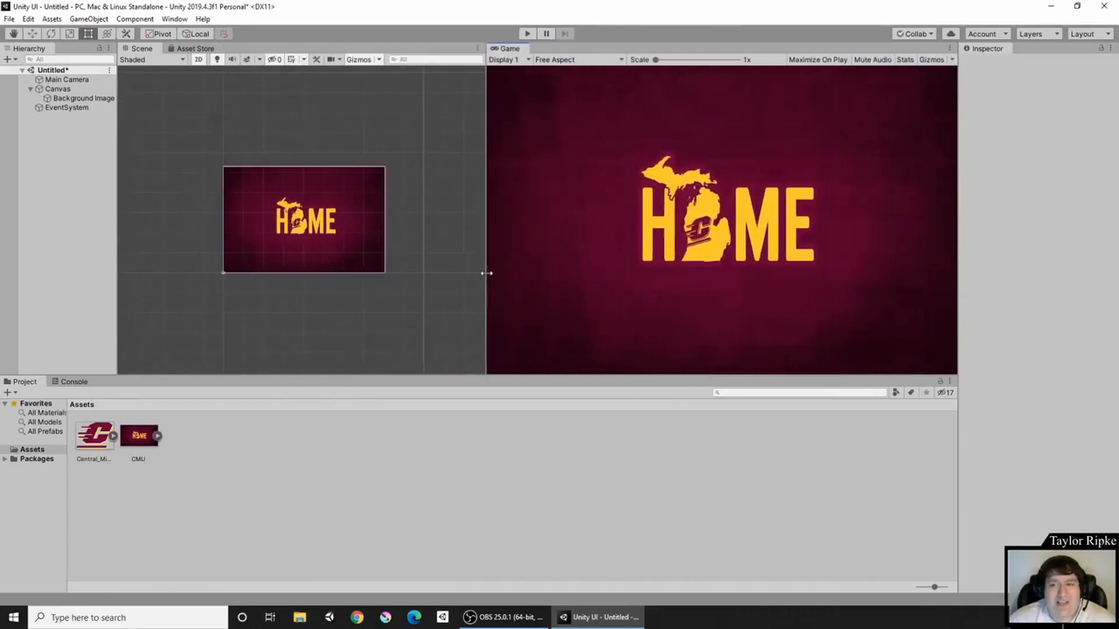
click(561, 67)
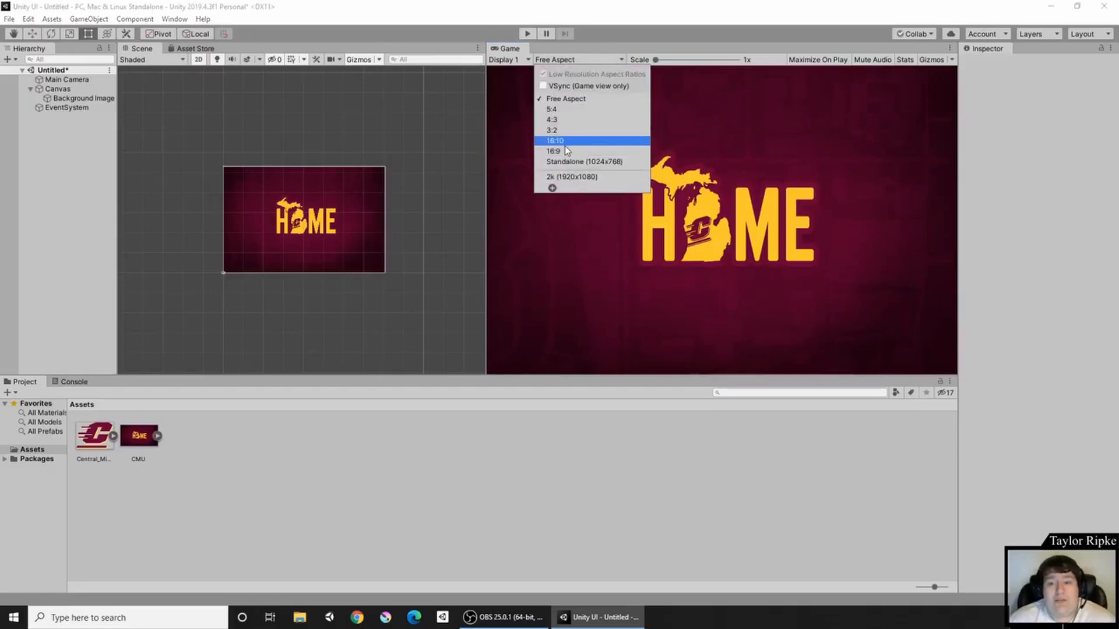
click(559, 176)
scroll(445, 207, down, 5)
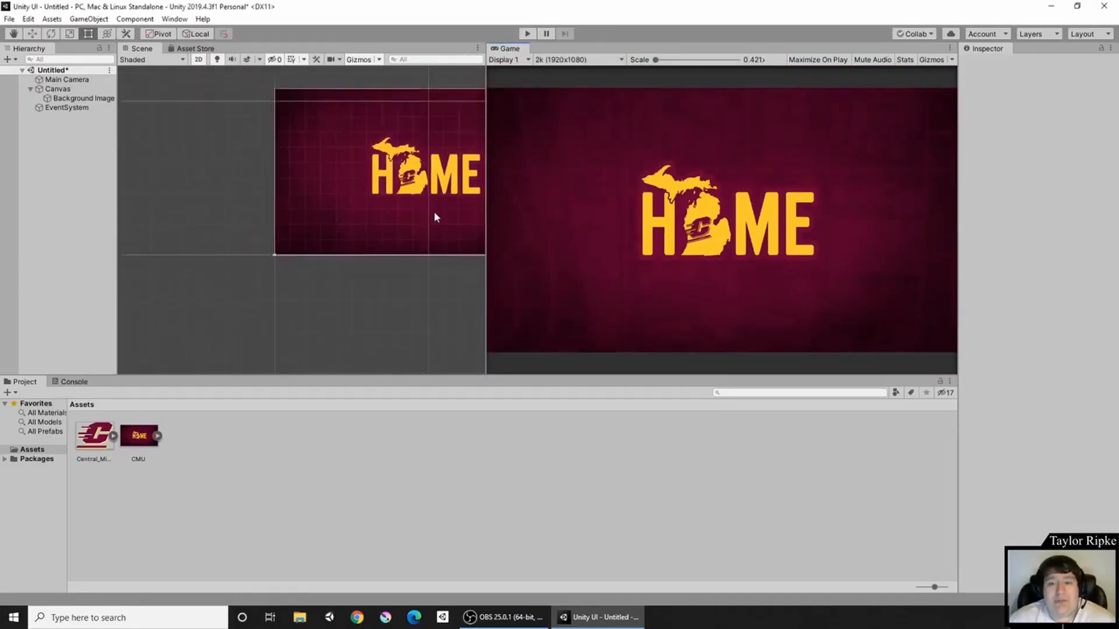
middle_drag(425, 228, 307, 245)
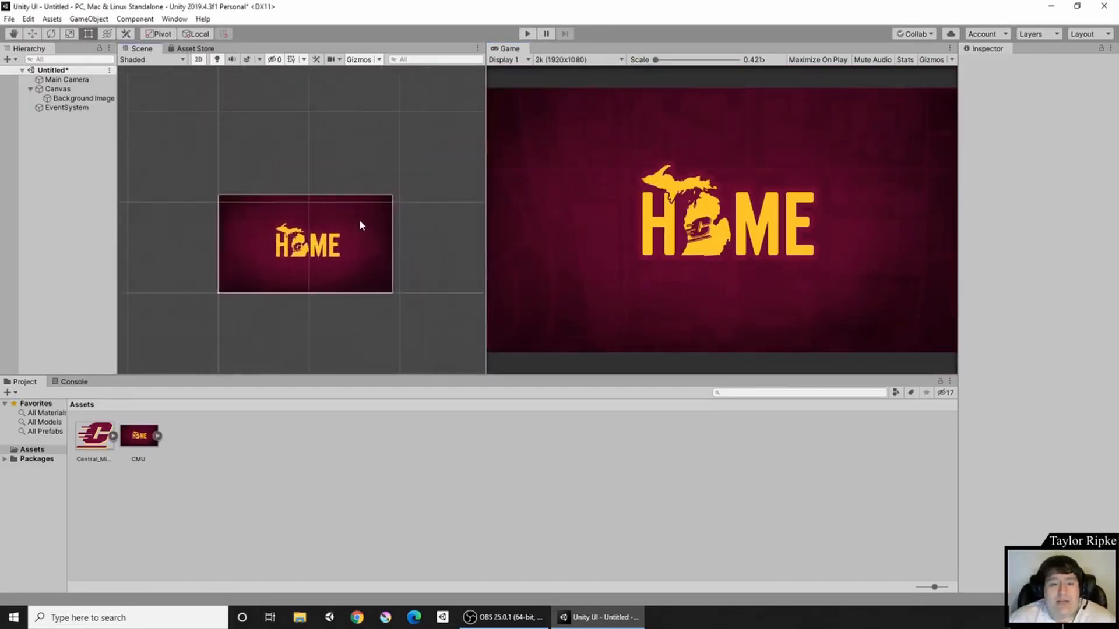
Preview the background in the Game view at aspect ratios 5:4, 16:10 and 16:9
click(566, 59)
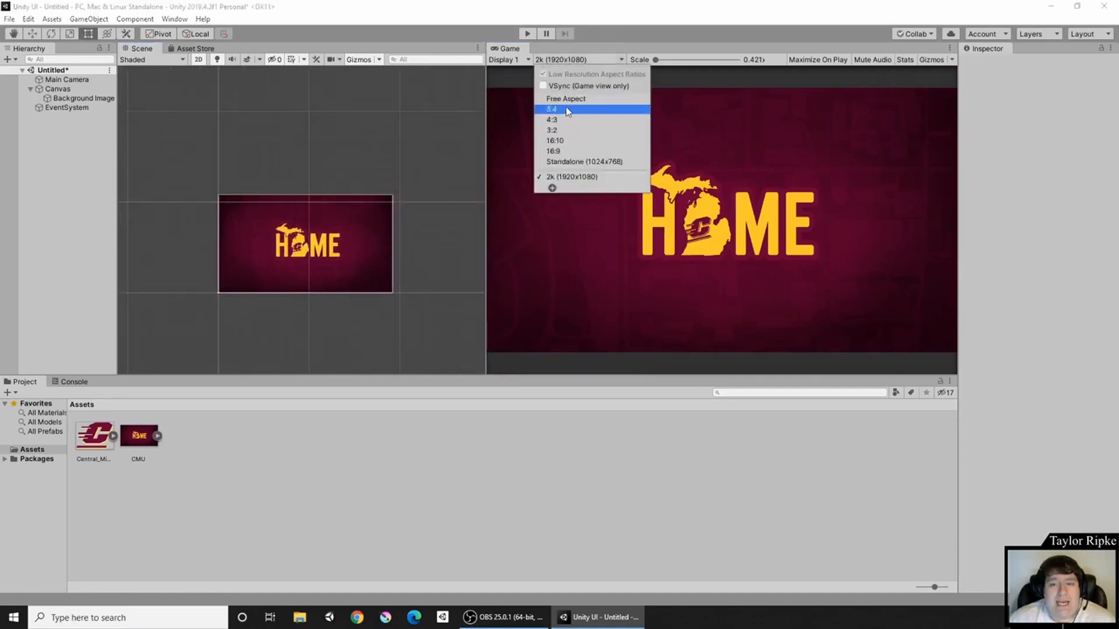
click(565, 107)
click(558, 59)
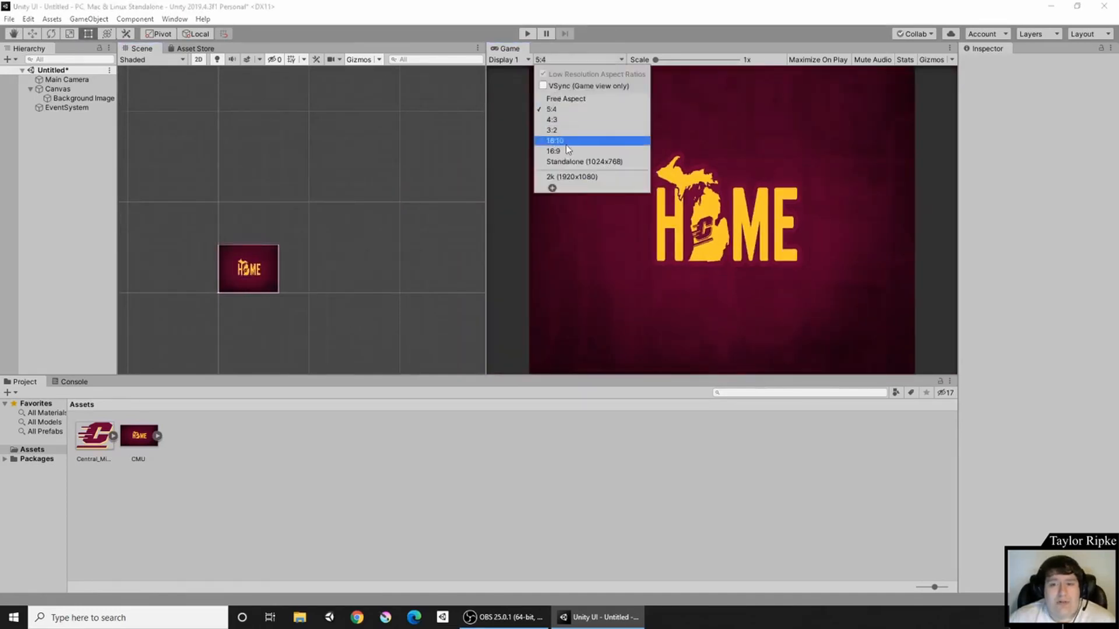
click(565, 144)
click(556, 63)
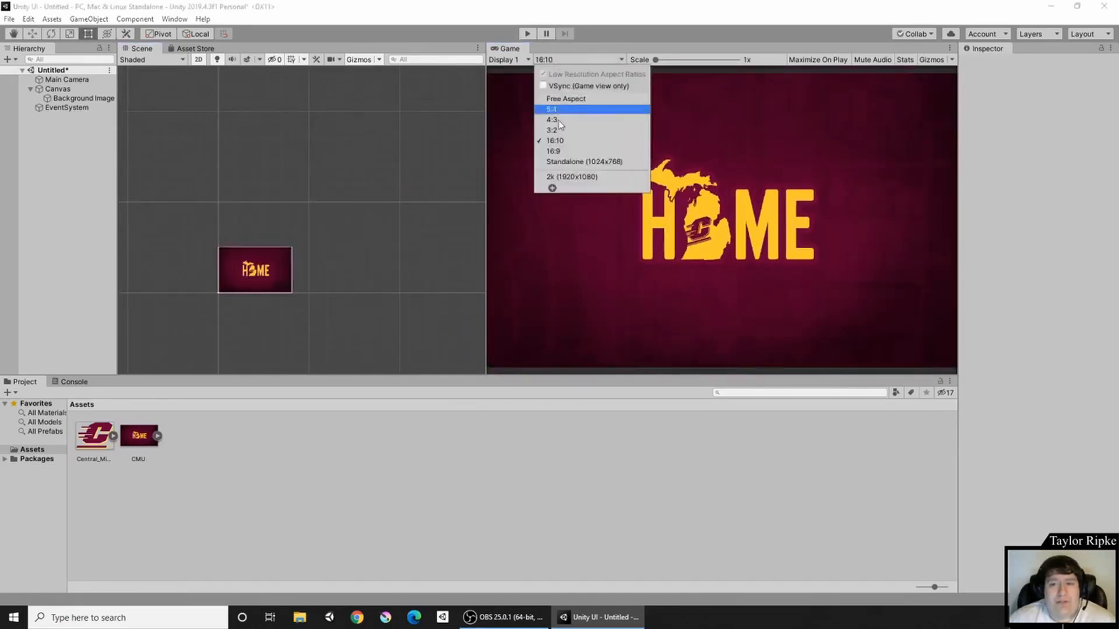
click(561, 151)
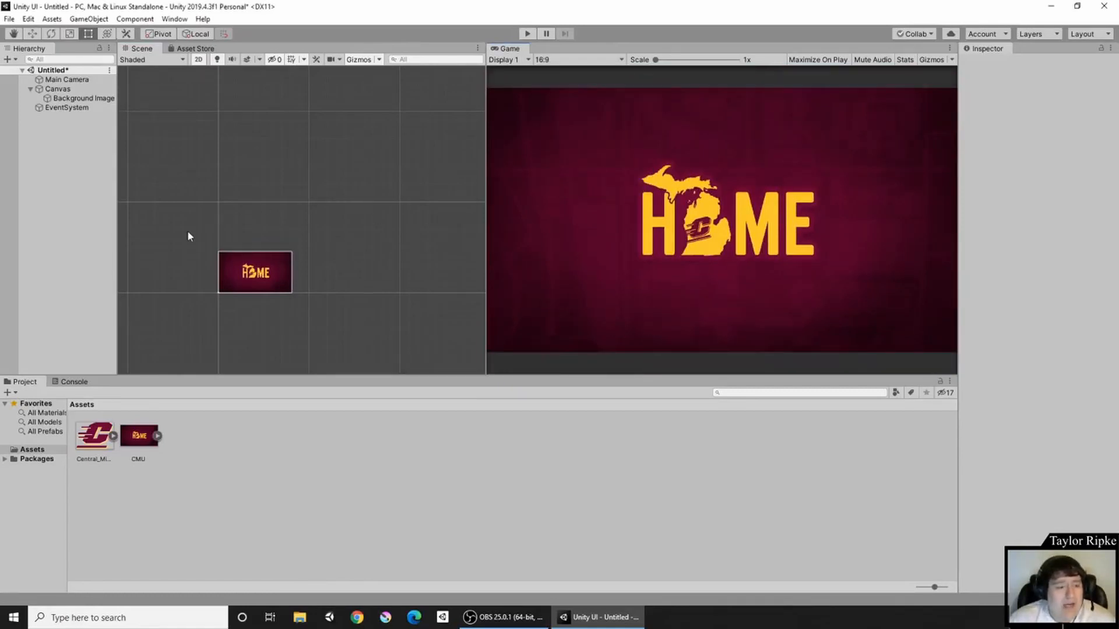
Add a new UI Image to the Canvas and apply the bottom-center anchor preset, also setting its pivot and position
click(93, 18)
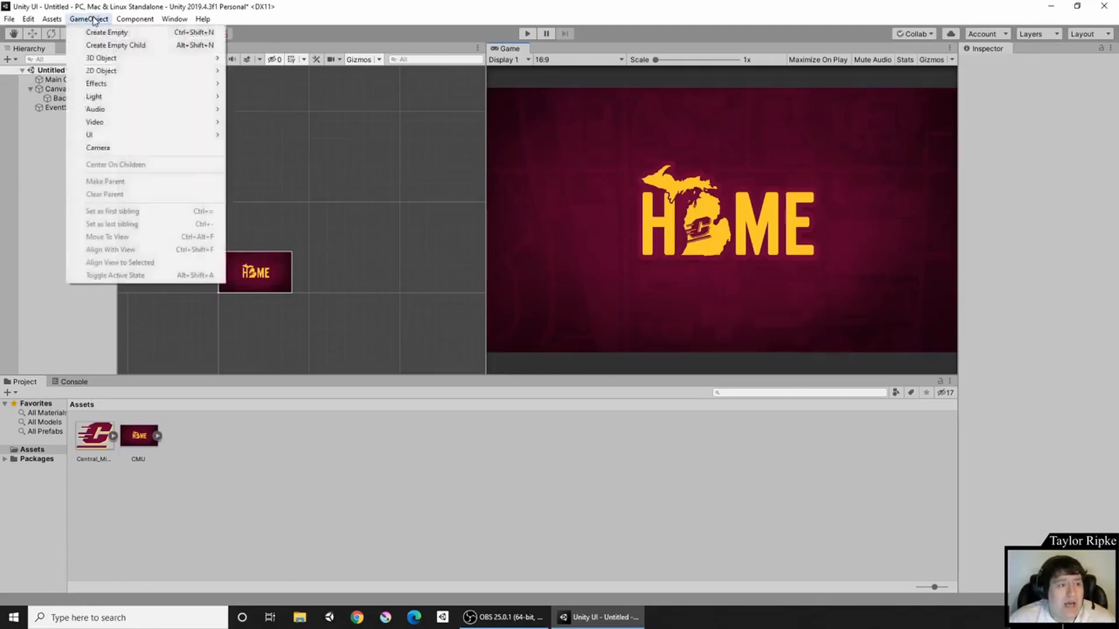
mouse_move(107, 134)
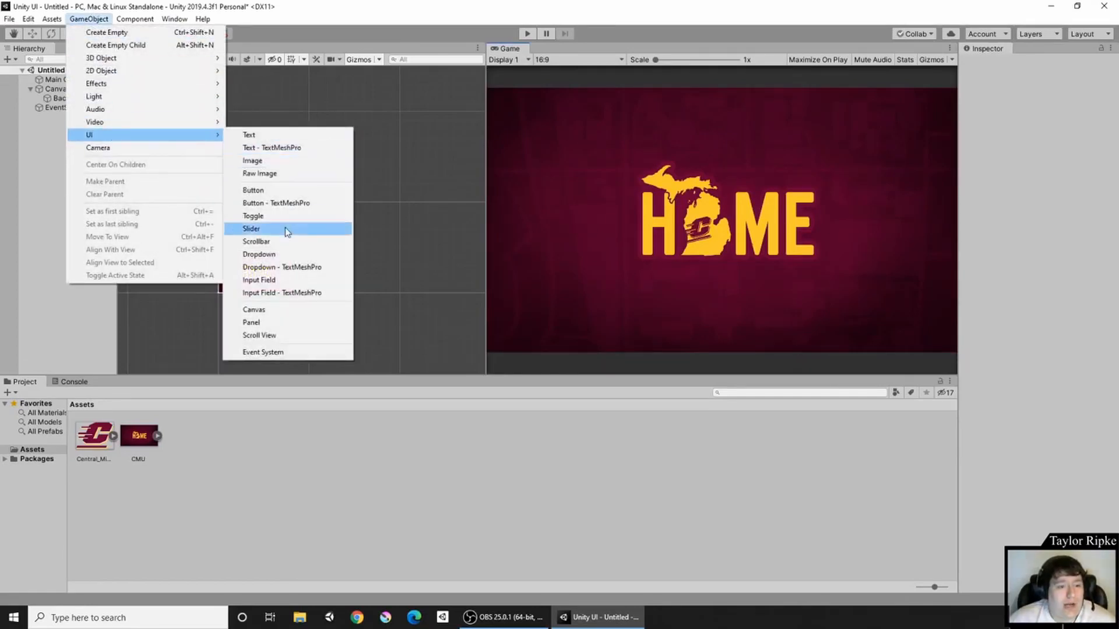
click(270, 162)
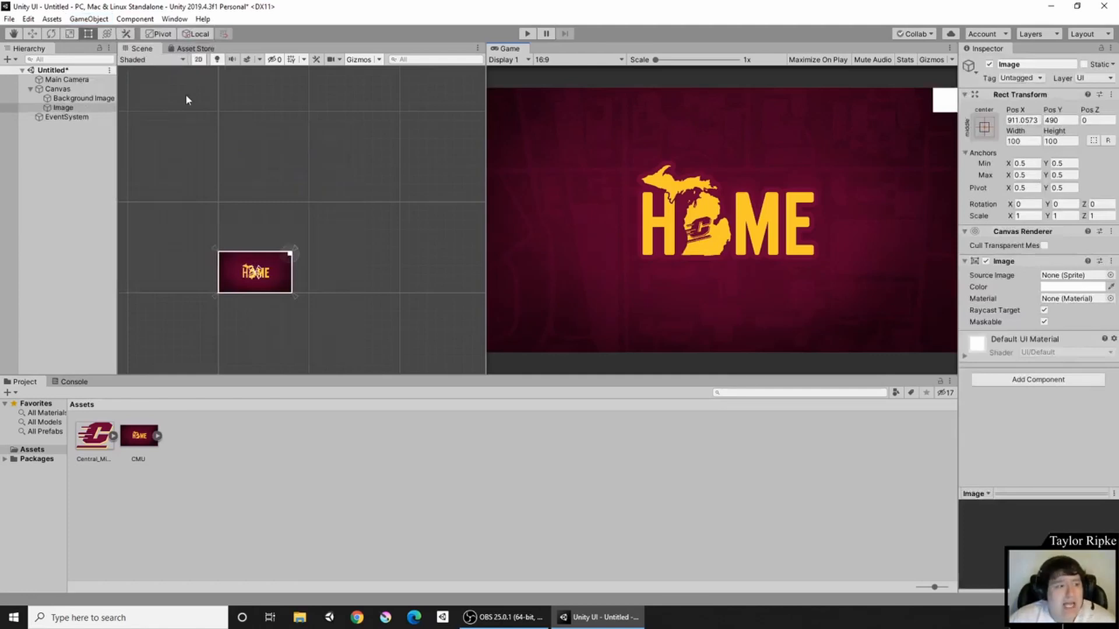
click(984, 127)
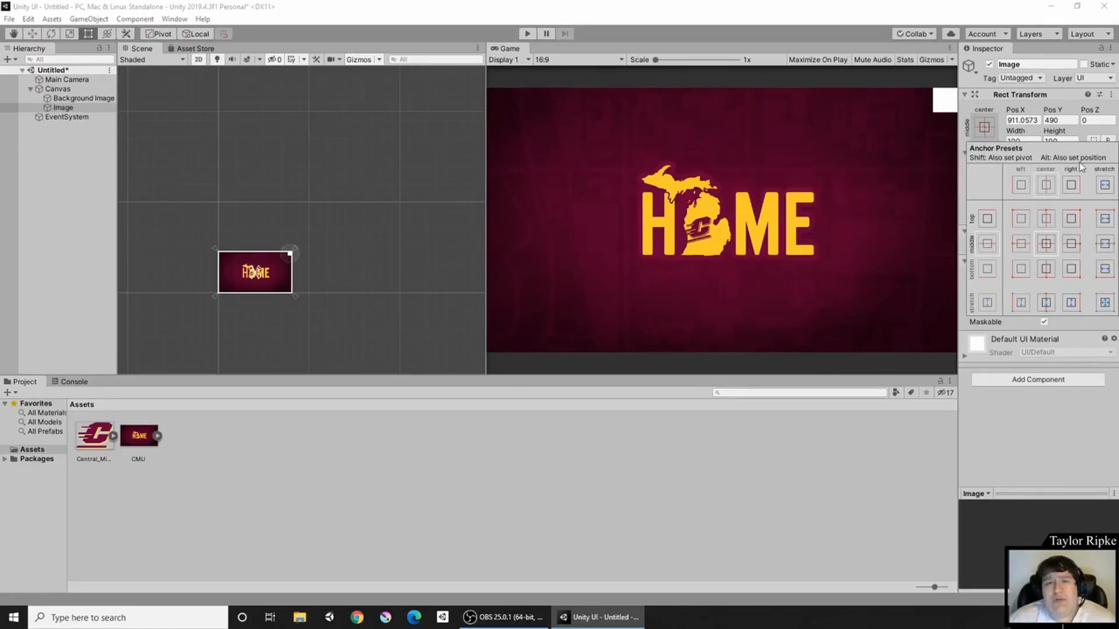
alt+shift+click(1050, 275)
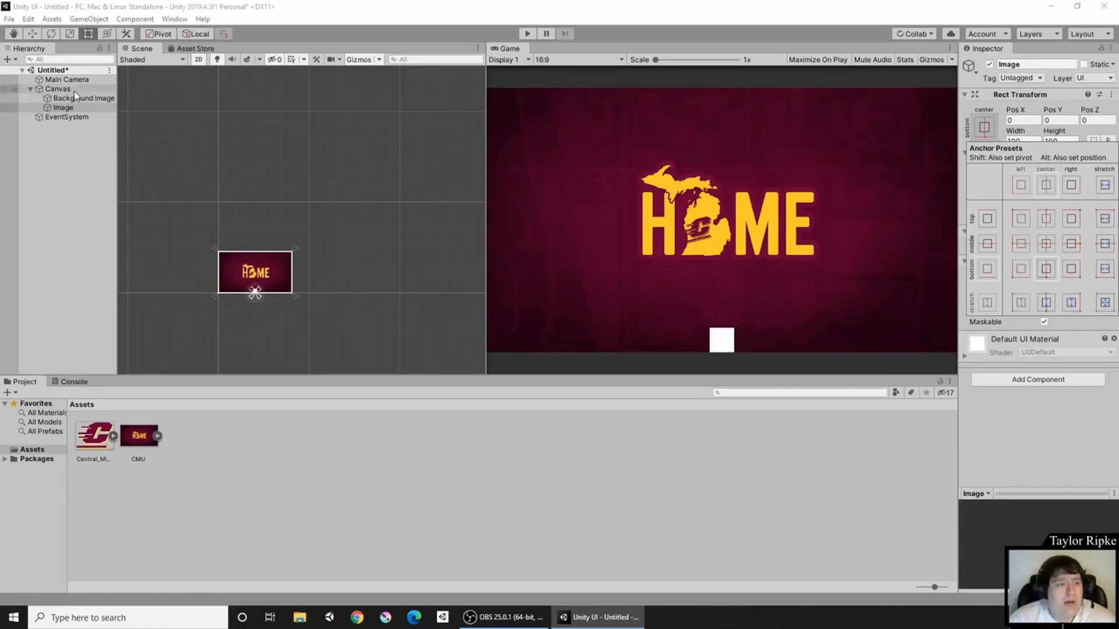
Set the new Image's width to 250 and height to 200
click(76, 107)
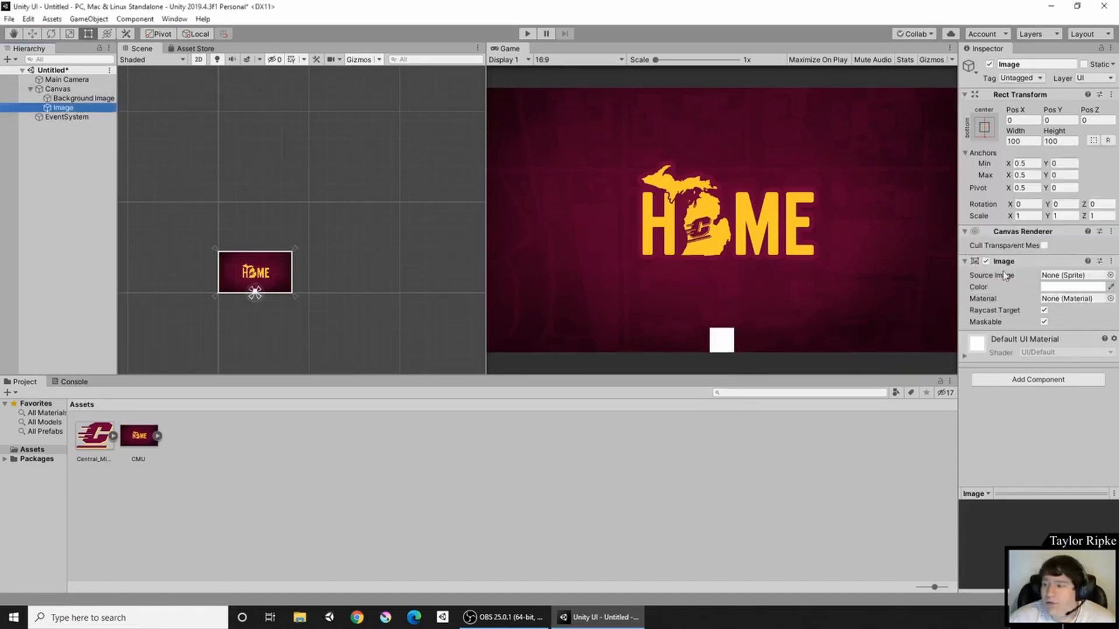
click(1020, 141)
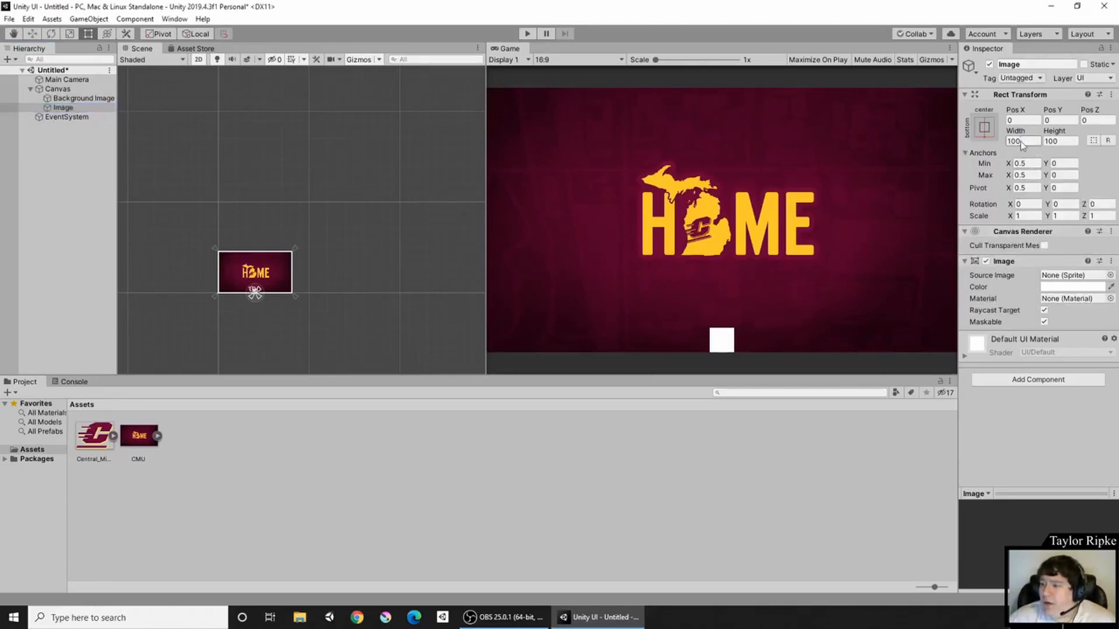
text(250)
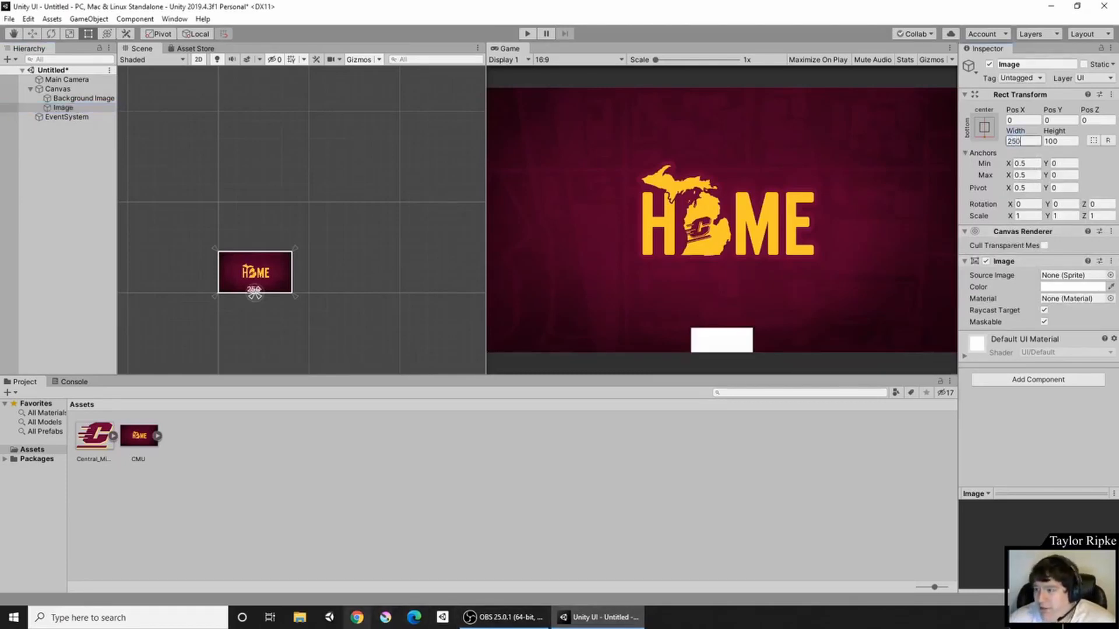
key(Tab)
text(00)
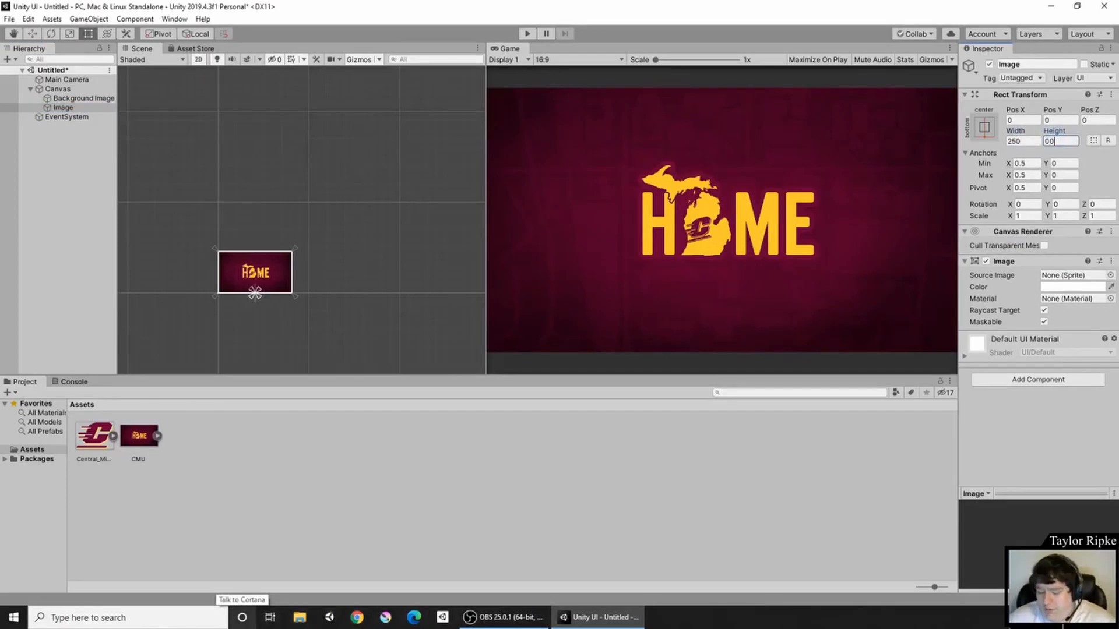
text(200)
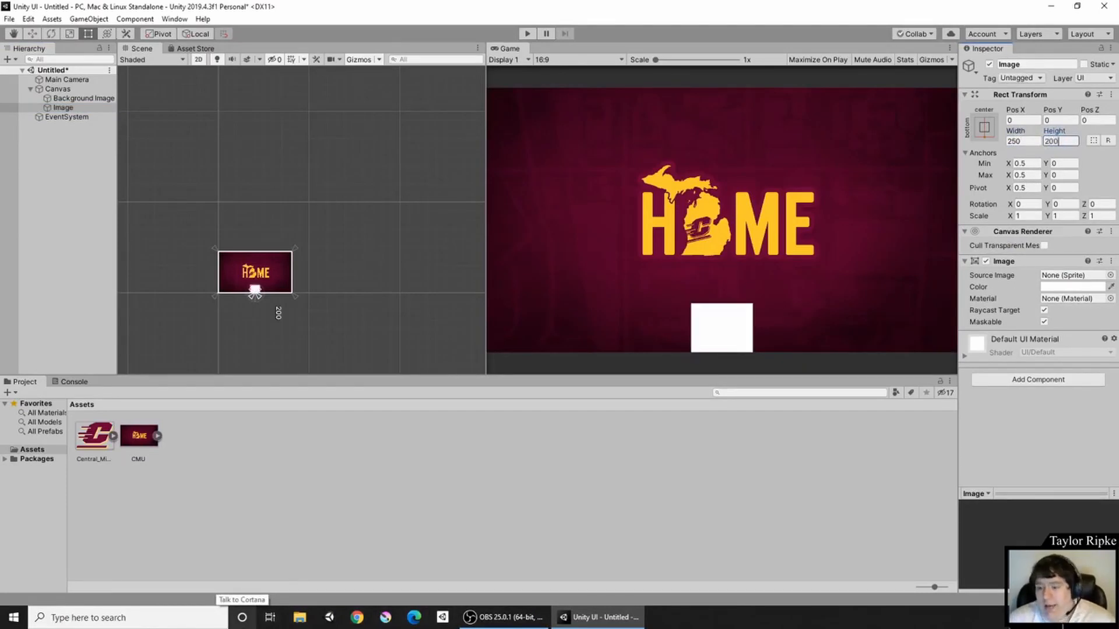
Assign the Central Michigan logo sprite as the new Image's source image and move it up to Pos Y 106
scroll(275, 298, up, 3)
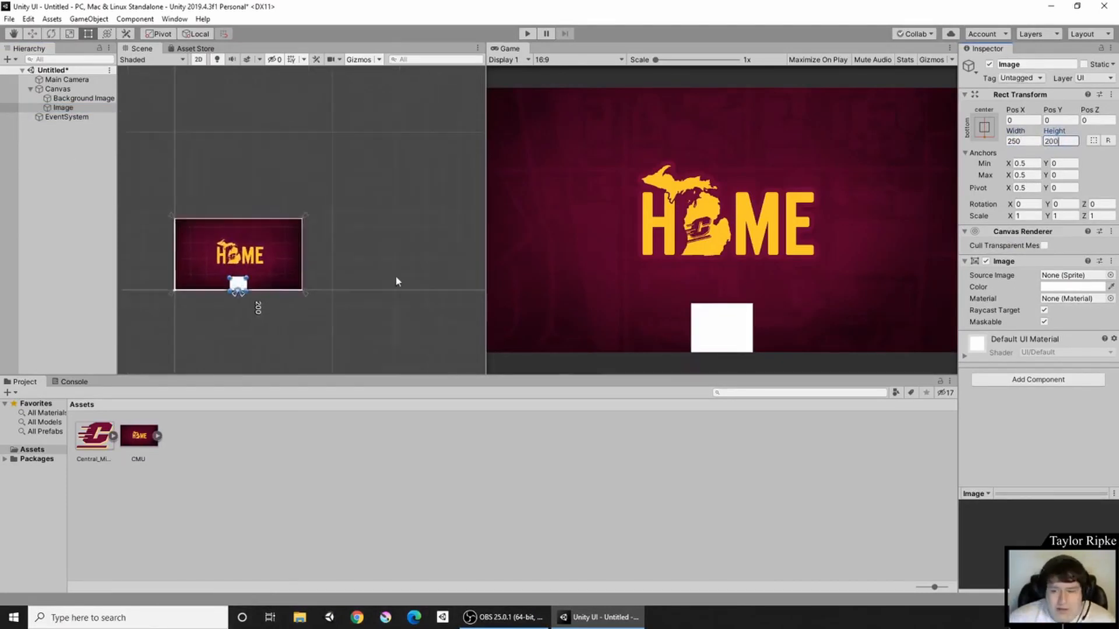
scroll(225, 308, up, 3)
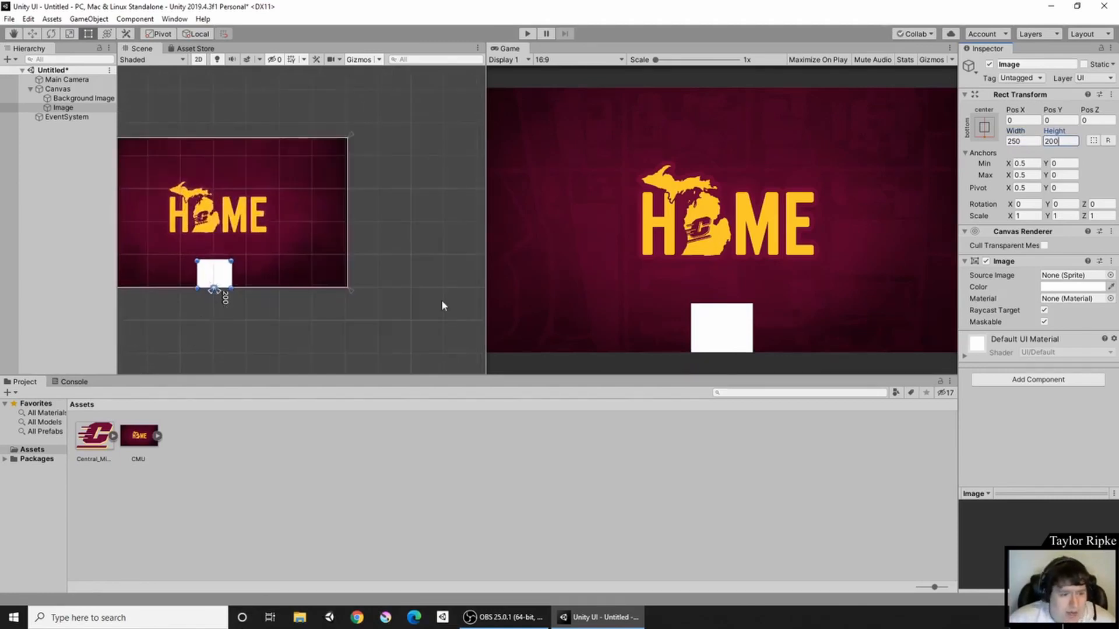
drag(96, 431, 1072, 275)
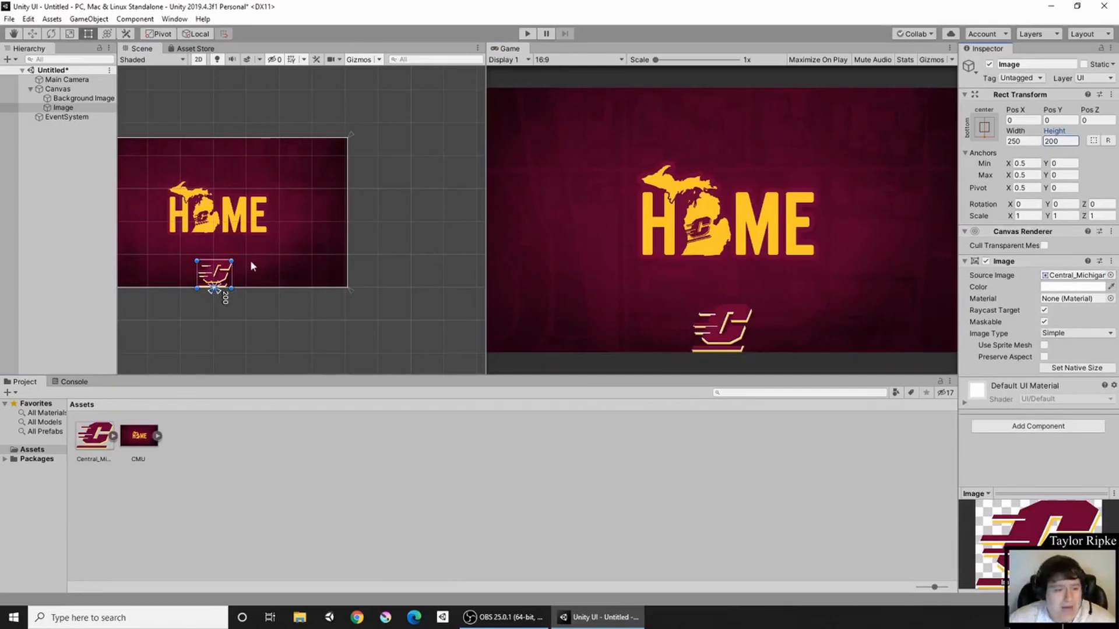
click(33, 34)
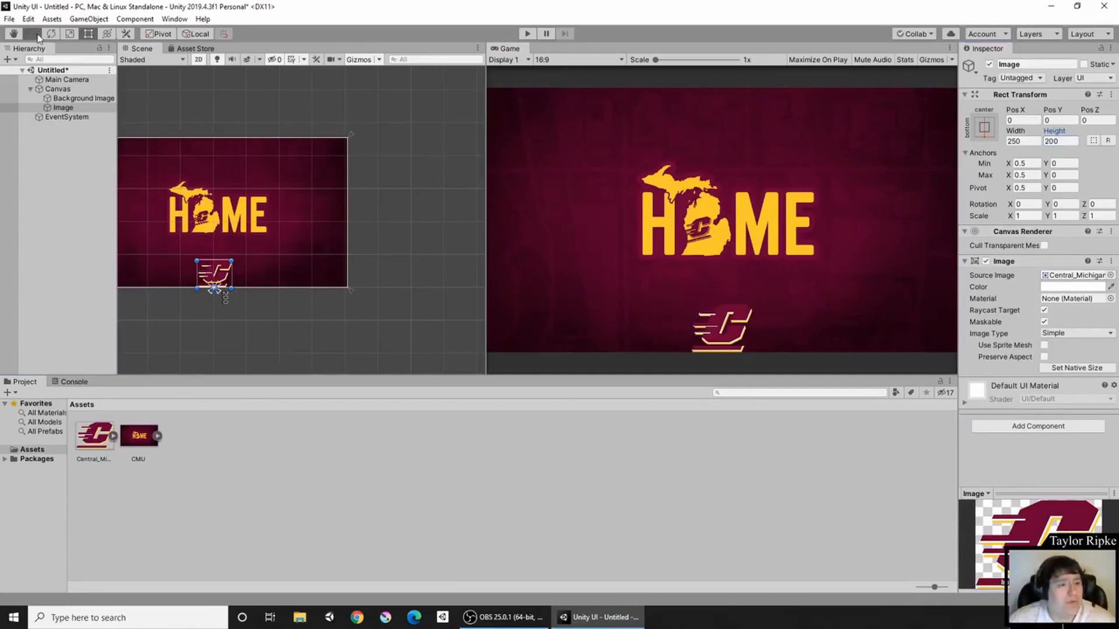
mouse_move(214, 244)
mouse_down()
mouse_move(218, 227)
mouse_move(232, 230)
mouse_up()
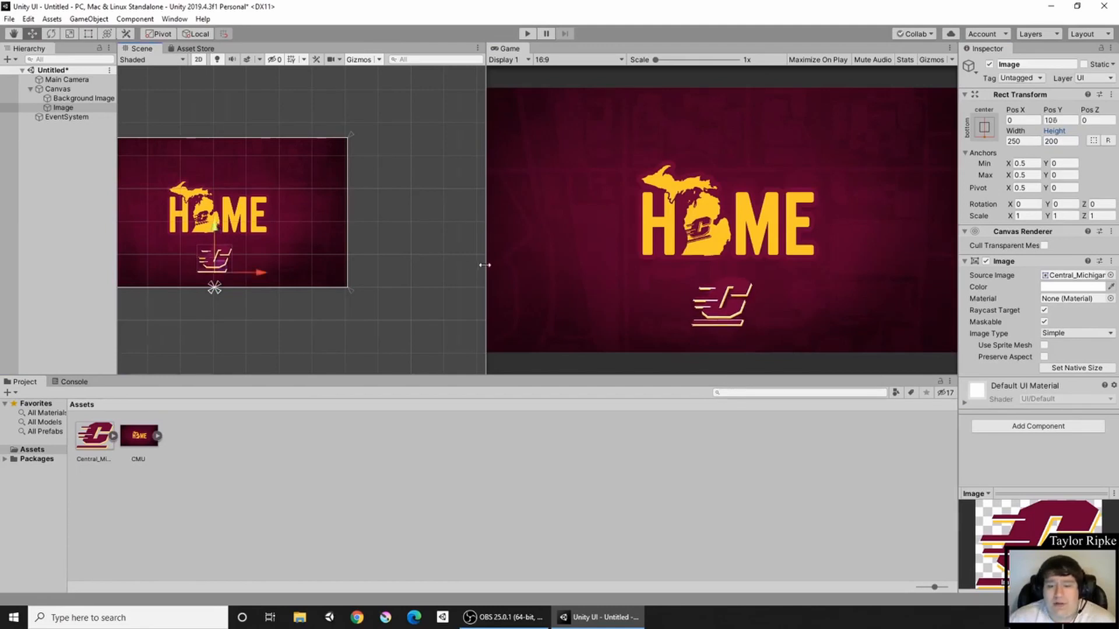
Set the Game view to Free Aspect and resize it to preview how the bottom-anchored logo behaves
drag(484, 265, 589, 303)
click(676, 59)
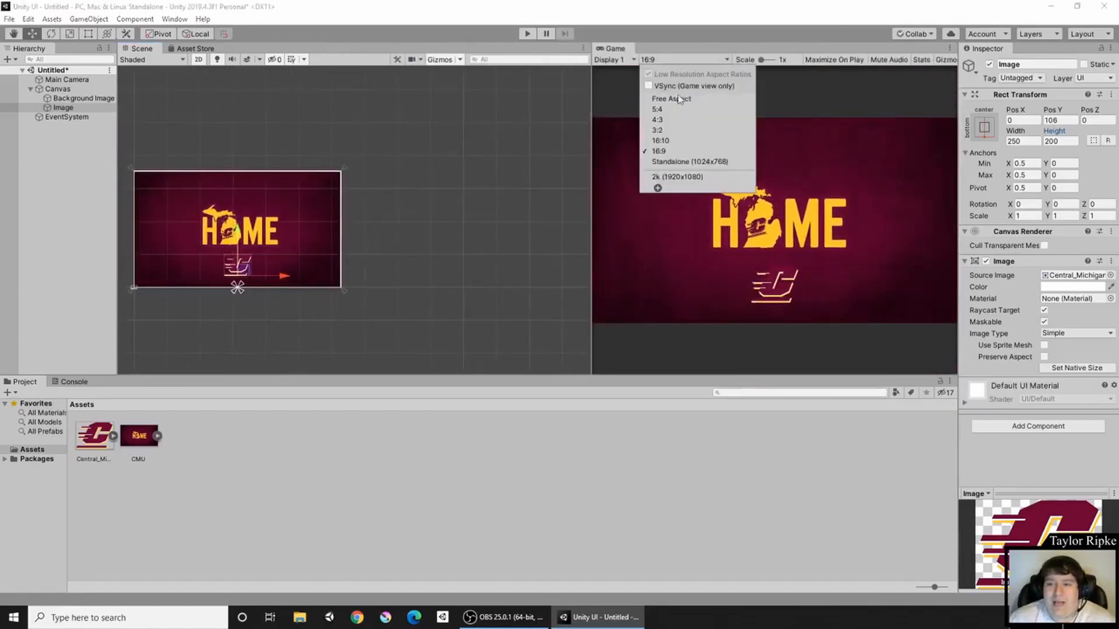
click(677, 99)
drag(592, 227, 524, 274)
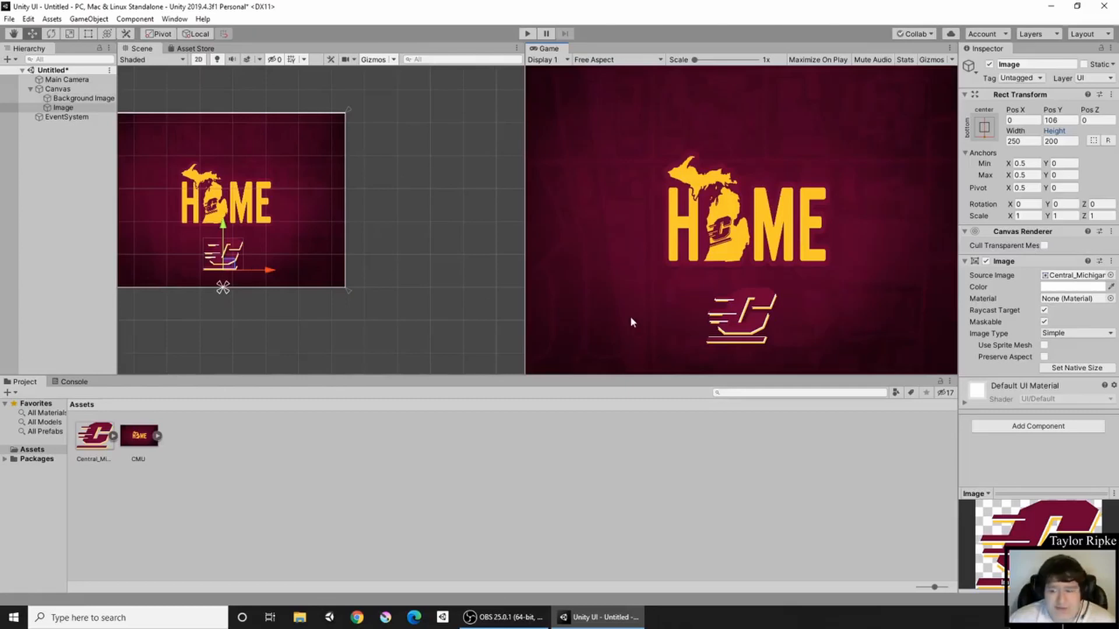
Set the logo Image's pivot to 0.5, 0.5 and try rotating the logo about its center
scroll(166, 235, up, 2)
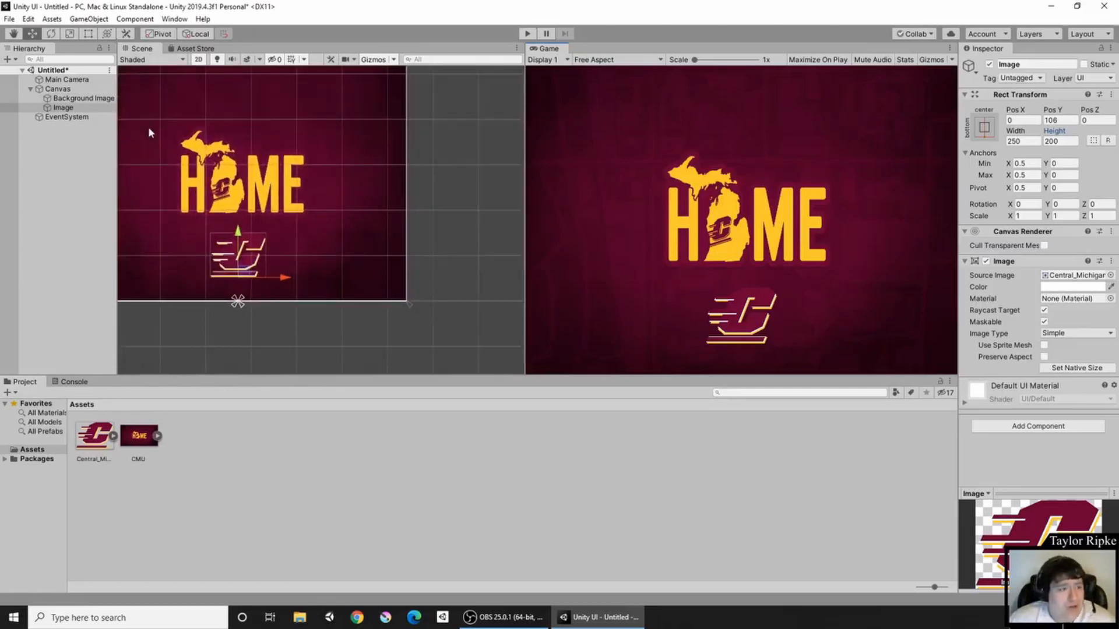
click(86, 35)
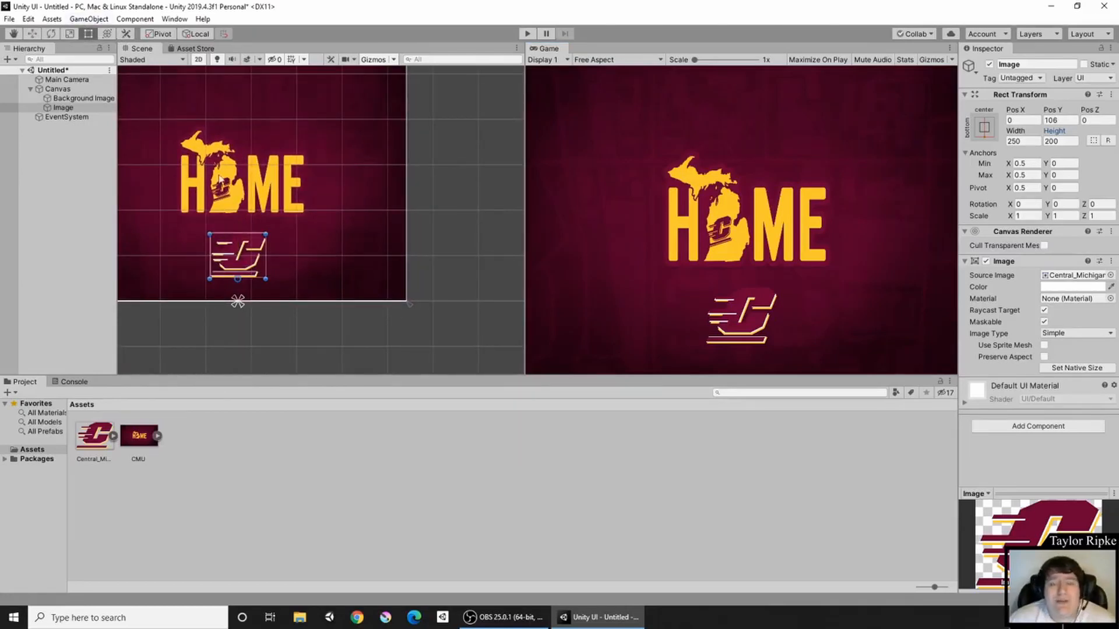
middle_drag(240, 195, 321, 170)
scroll(324, 254, up, 2)
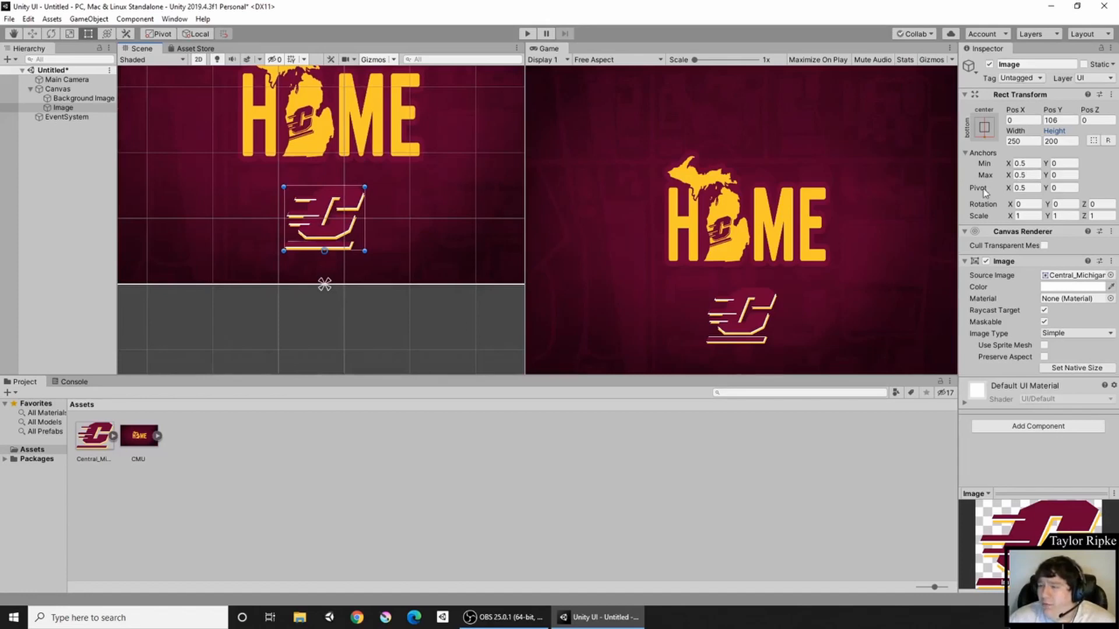
click(1031, 190)
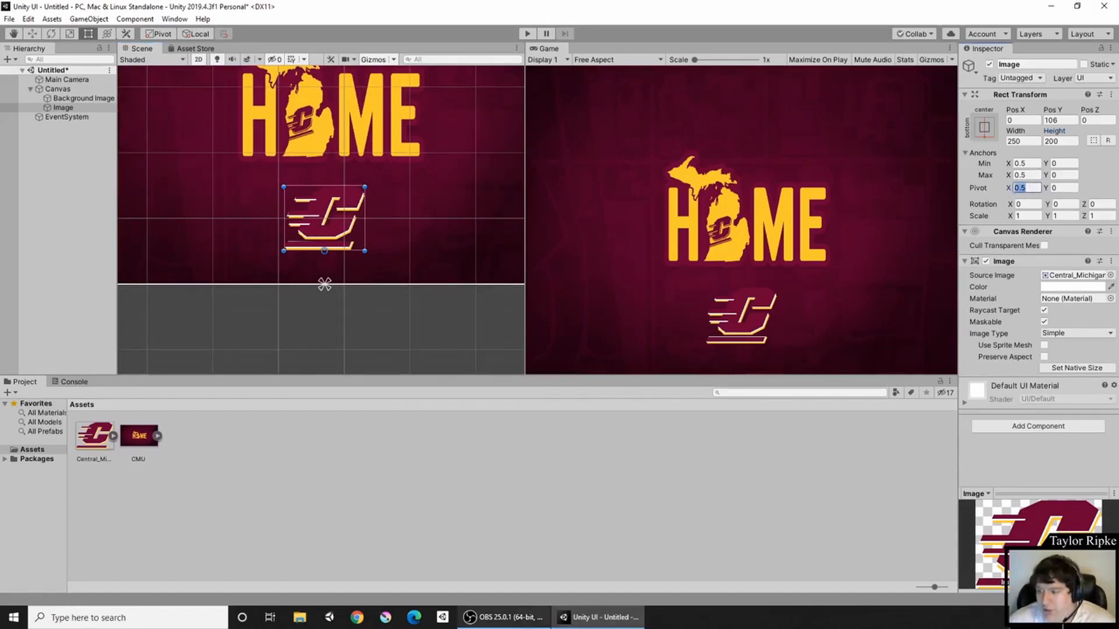
text(0)
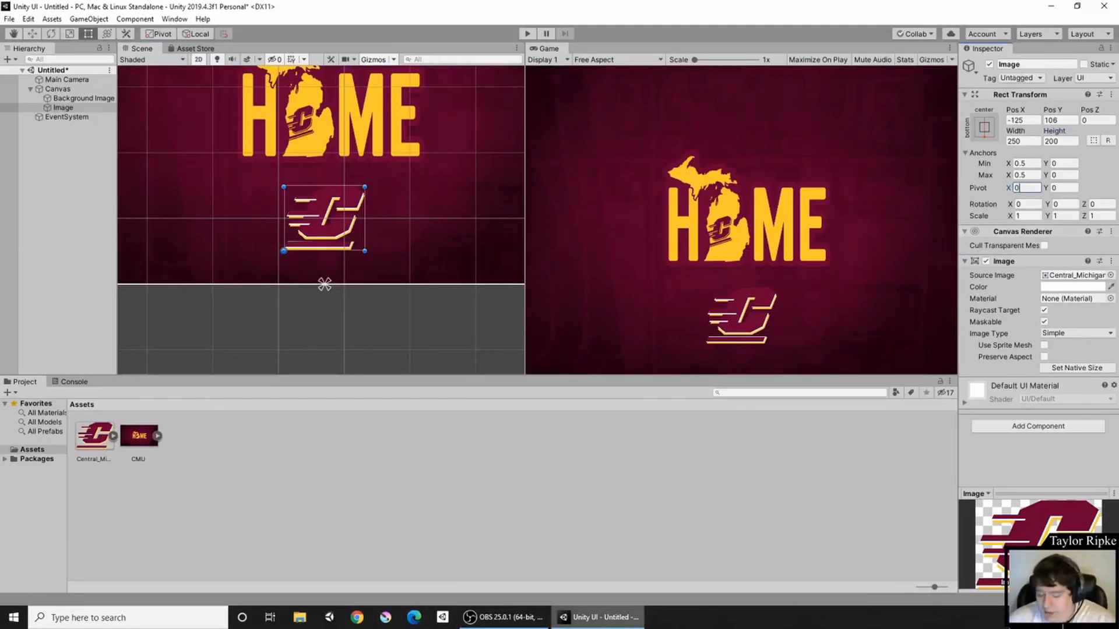
text(.5)
key(Tab)
text(.5)
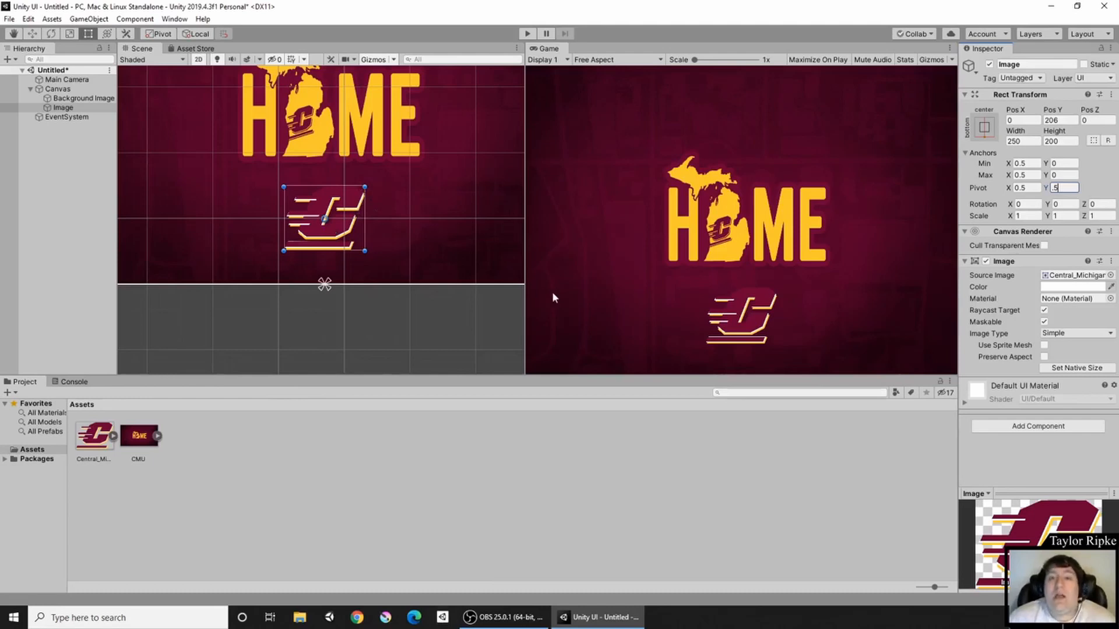
click(51, 34)
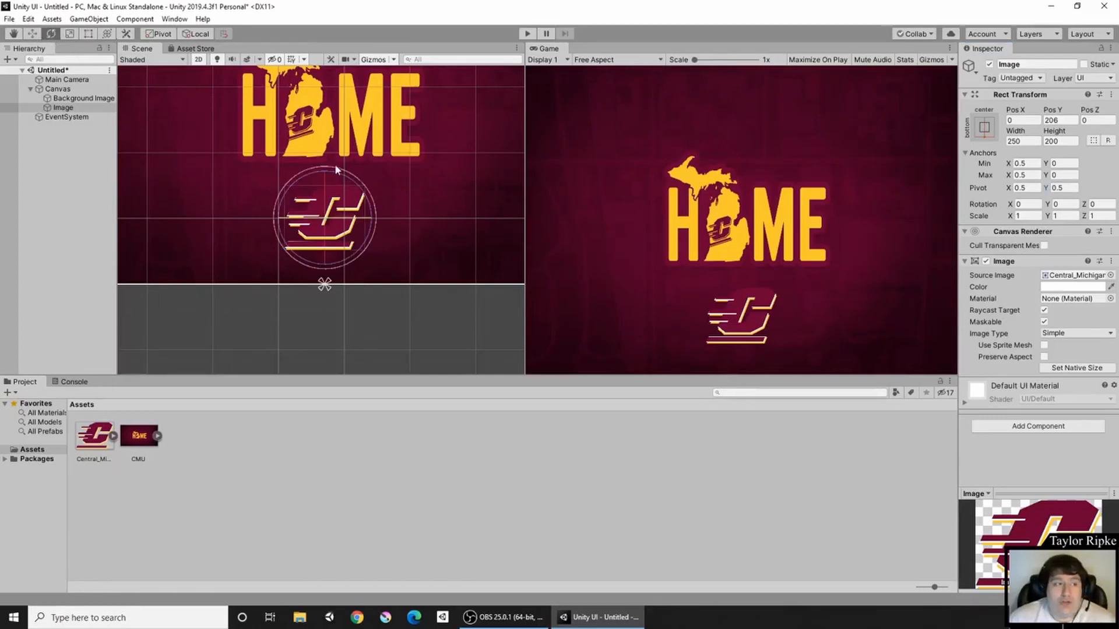
drag(365, 195, 380, 243)
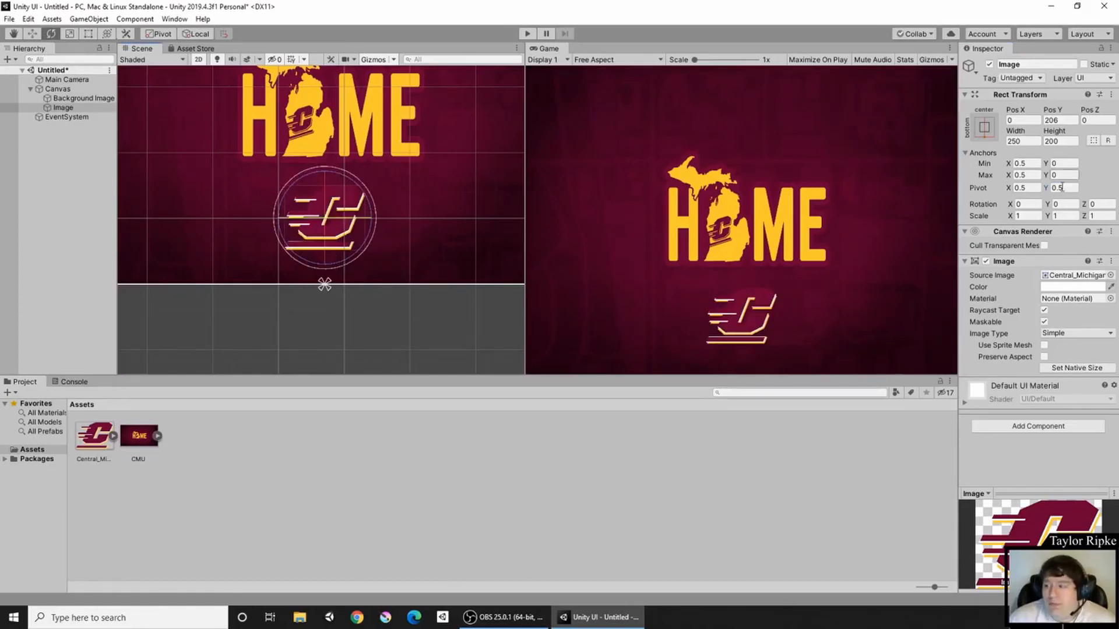
Set the logo Image's pivot to 0, 0, try rotating it about its lower-left corner and undo the rotation
click(1028, 187)
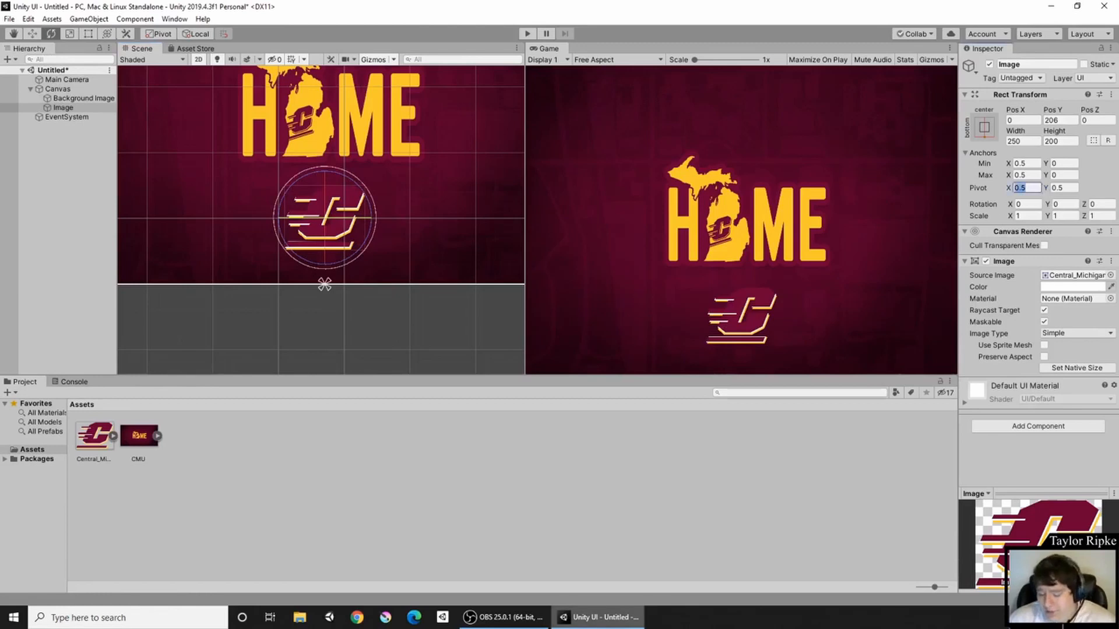
text(0)
key(Tab)
text(0)
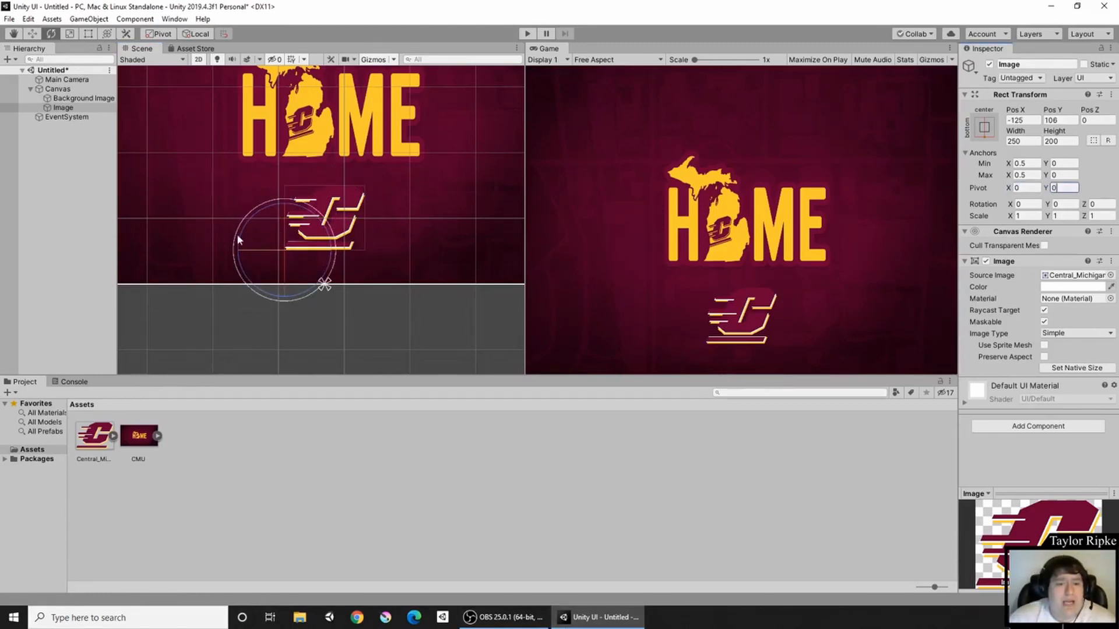
drag(328, 228, 353, 234)
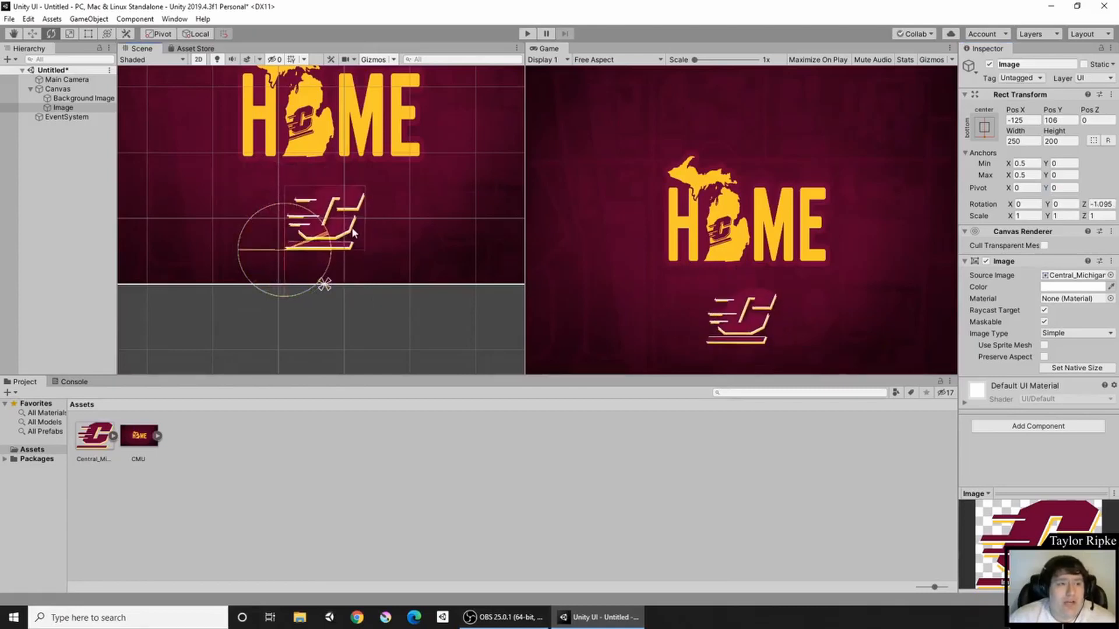
key(ctrl+z)
Toggle the tool handle position between Pivot and Center, ending on Center, and undo the logo's trial rotation
click(160, 33)
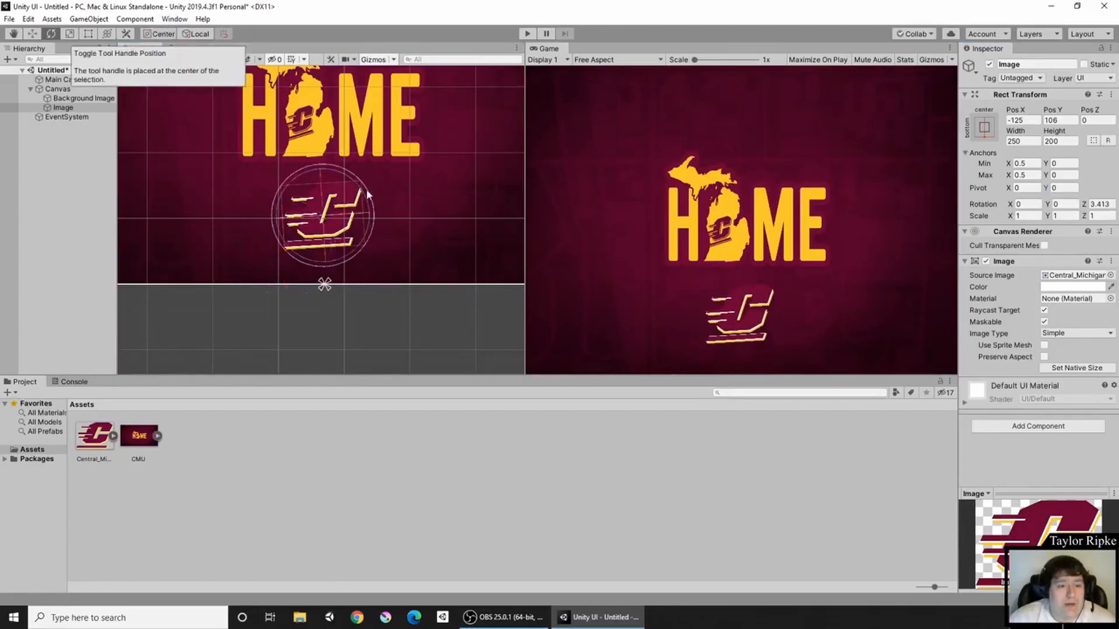
key(ctrl+z)
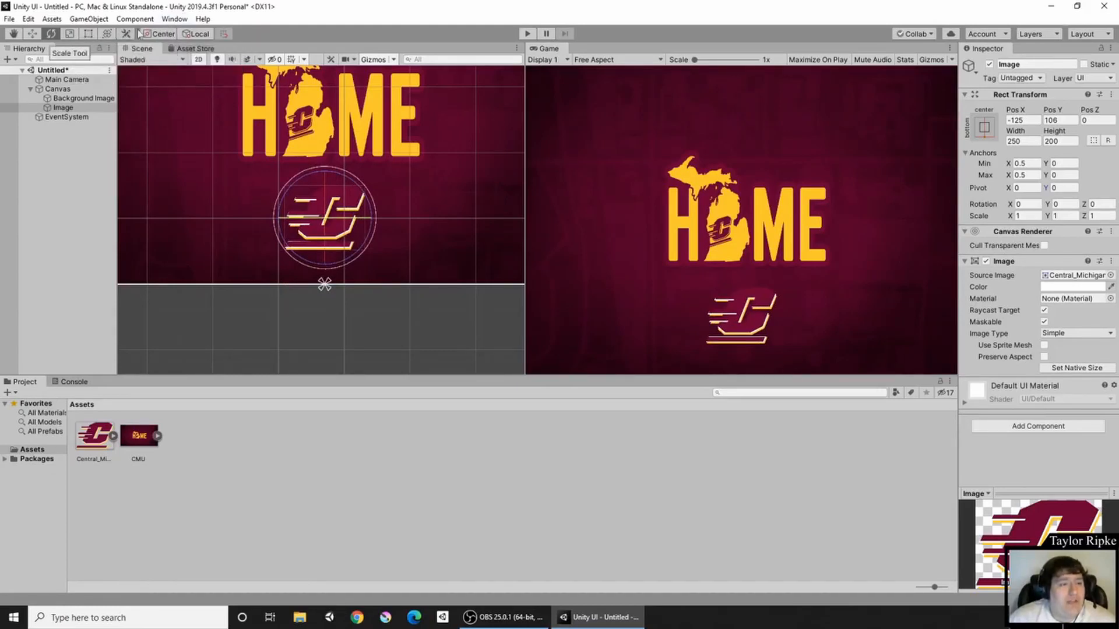
click(163, 33)
click(164, 33)
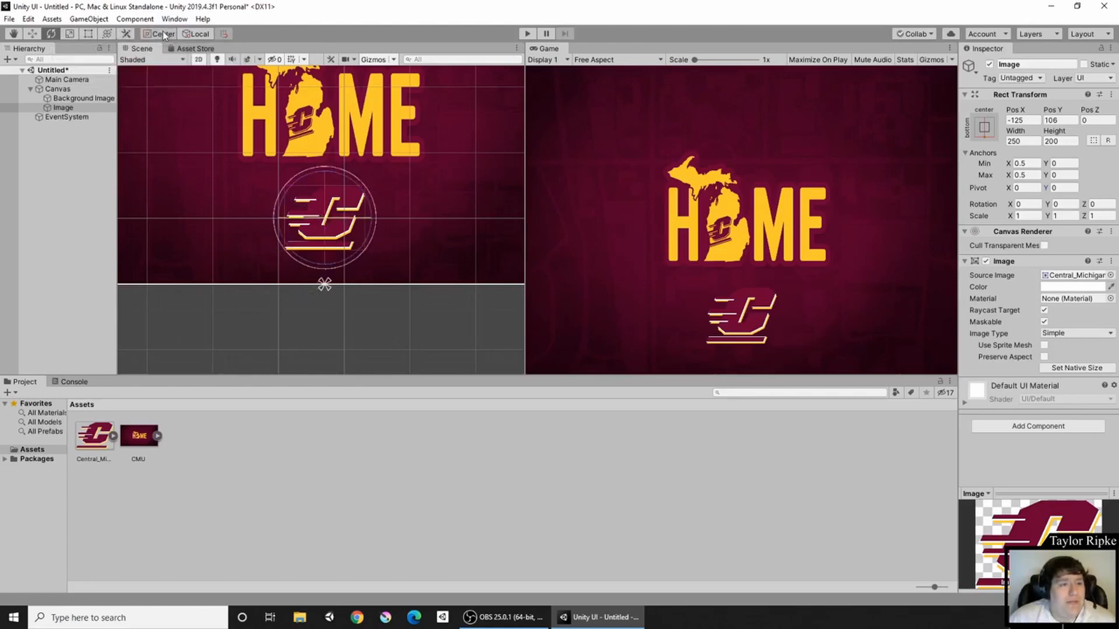
Try rotating the logo around its center, set the tool handle position to Pivot, try rotating around the corner pivot, and undo both rotations
click(163, 33)
click(163, 33)
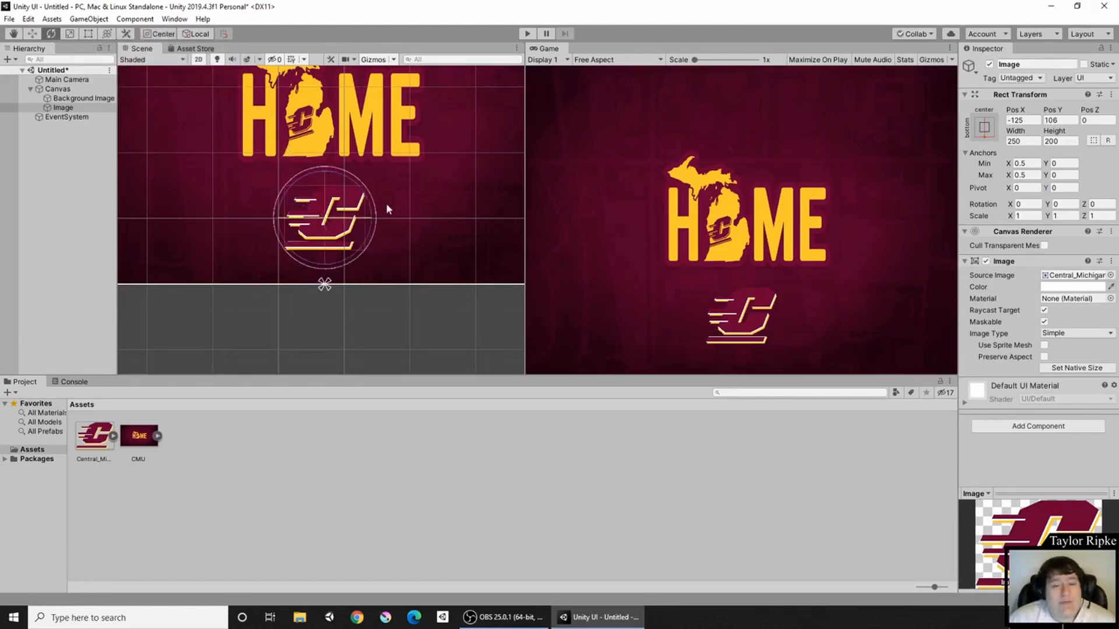
drag(368, 197, 364, 245)
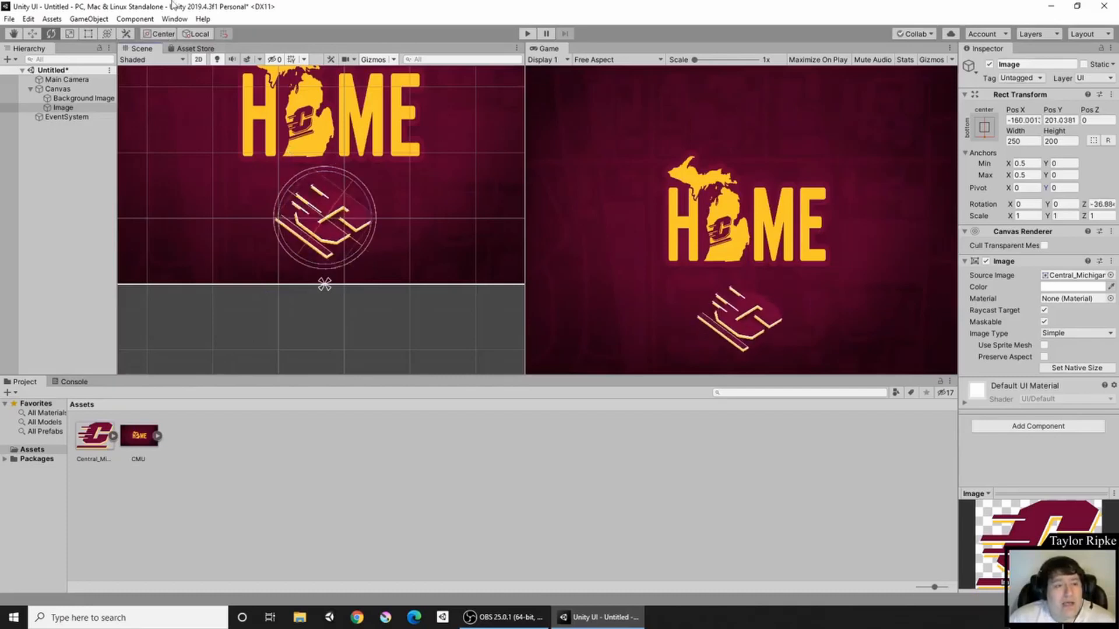
click(162, 33)
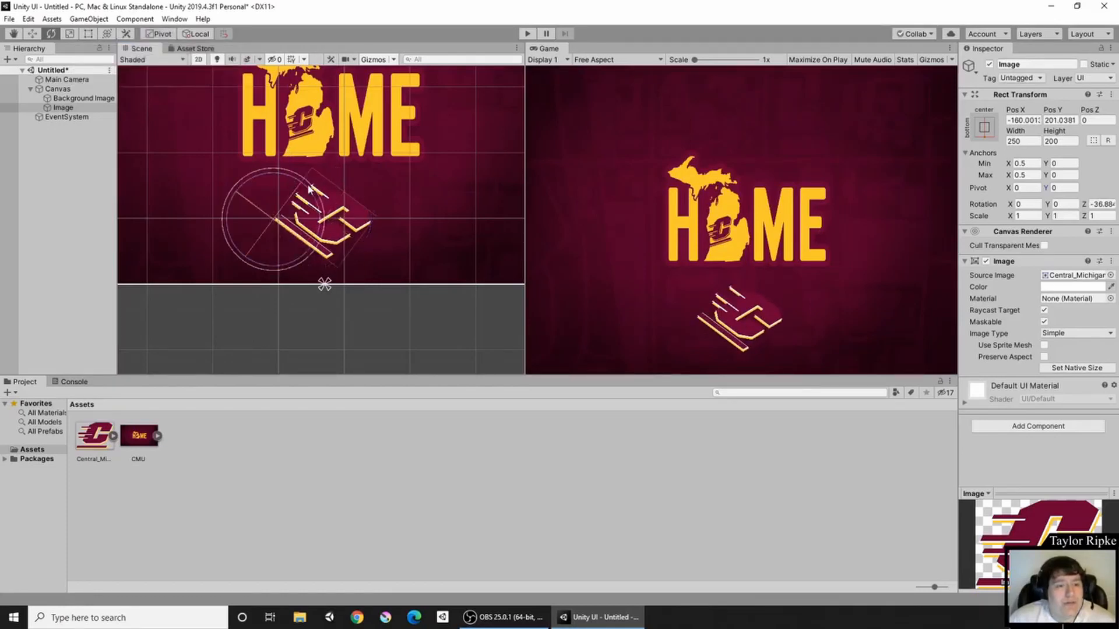
drag(310, 187, 353, 357)
key(ctrl+z)
key(ctrl+z)
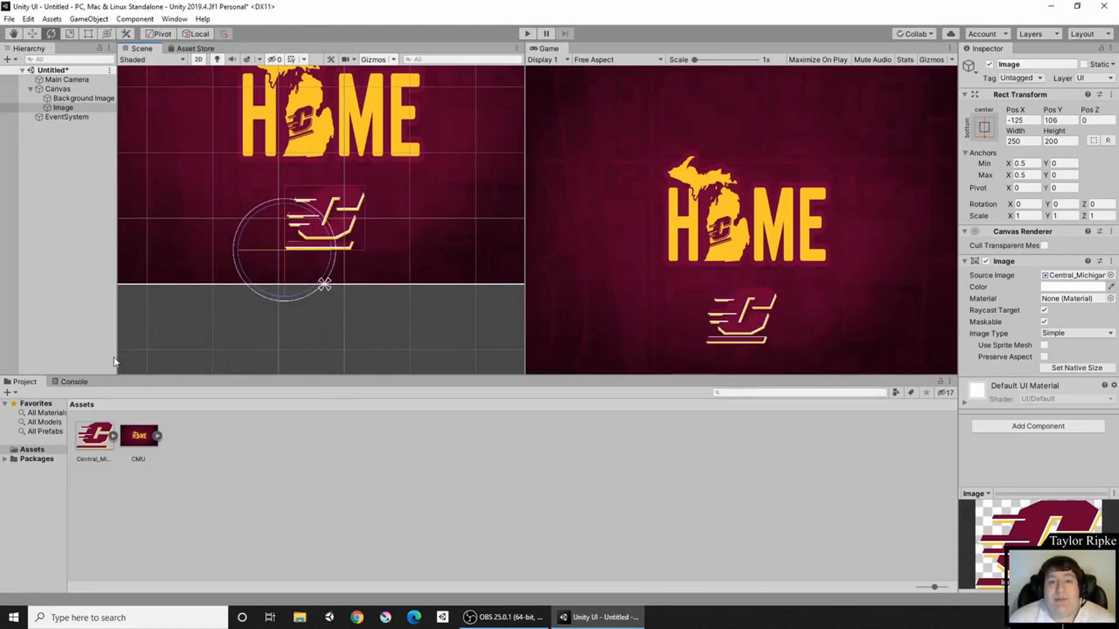
Set the Canvas Scaler's Match value to 0 for full width matching and resize the Game view to check the scaling
scroll(366, 128, down, 4)
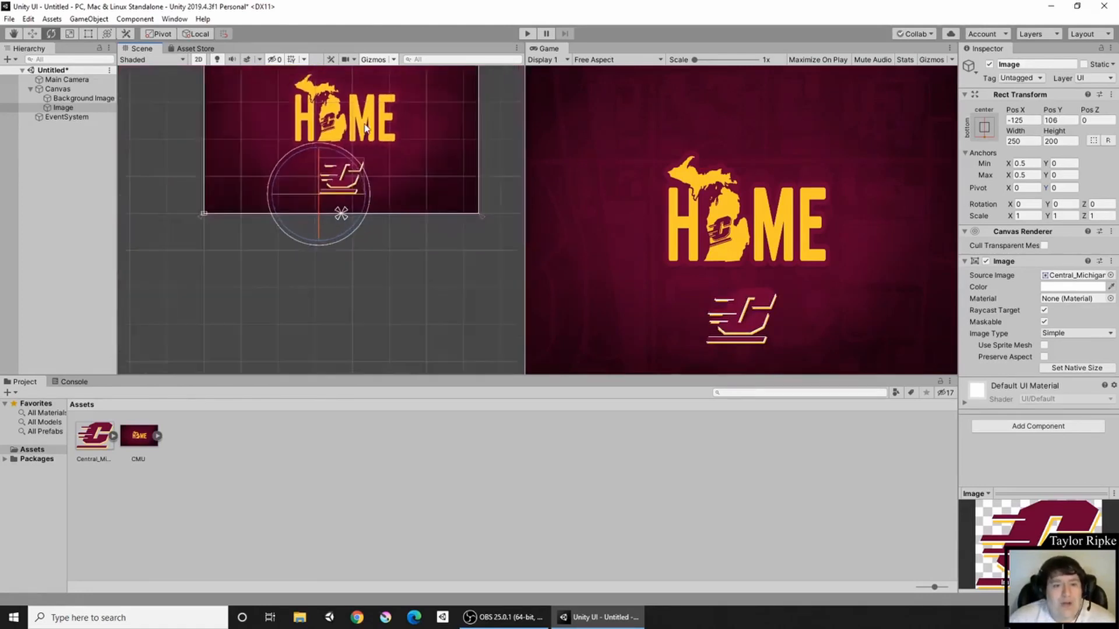
middle_drag(366, 128, 401, 200)
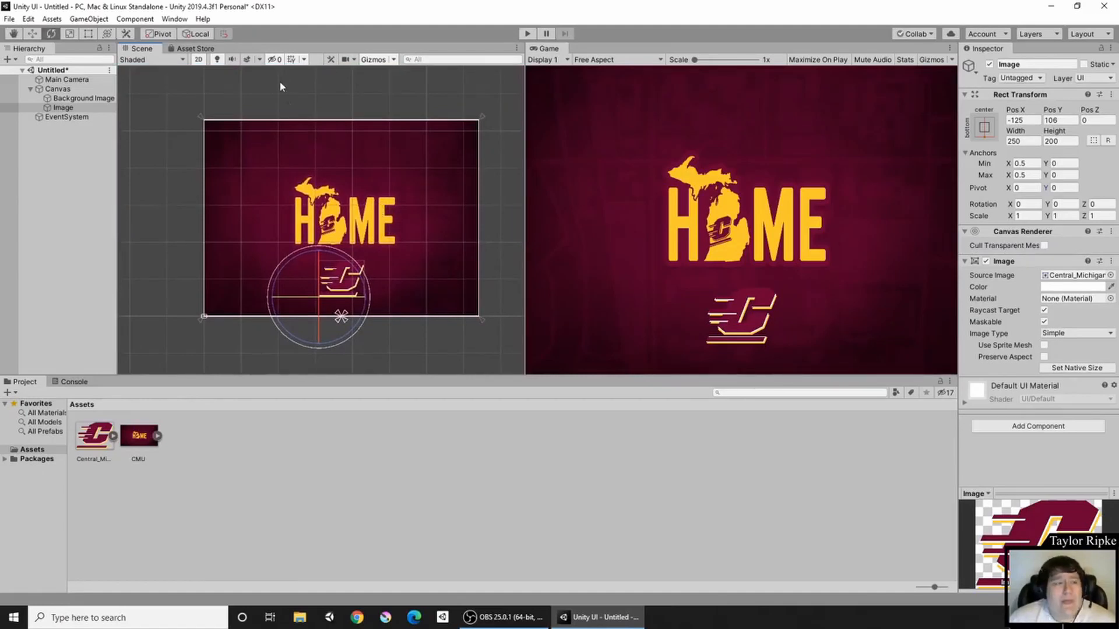
click(96, 89)
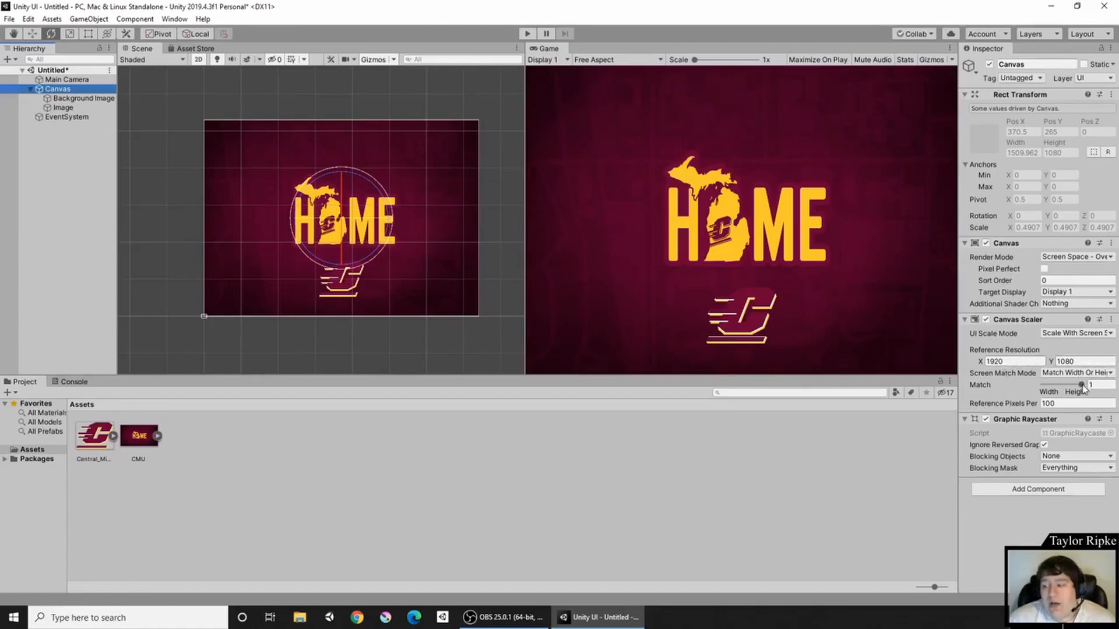
drag(1081, 385, 1038, 383)
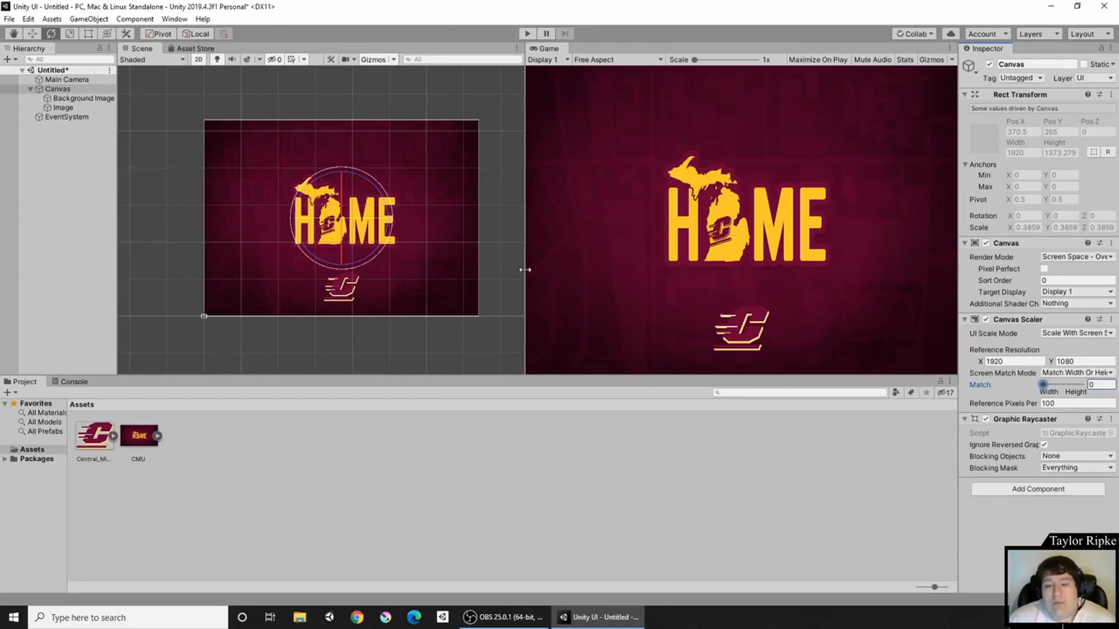
mouse_move(525, 270)
mouse_down()
mouse_move(298, 303)
mouse_move(639, 295)
mouse_move(449, 295)
mouse_move(522, 291)
mouse_up()
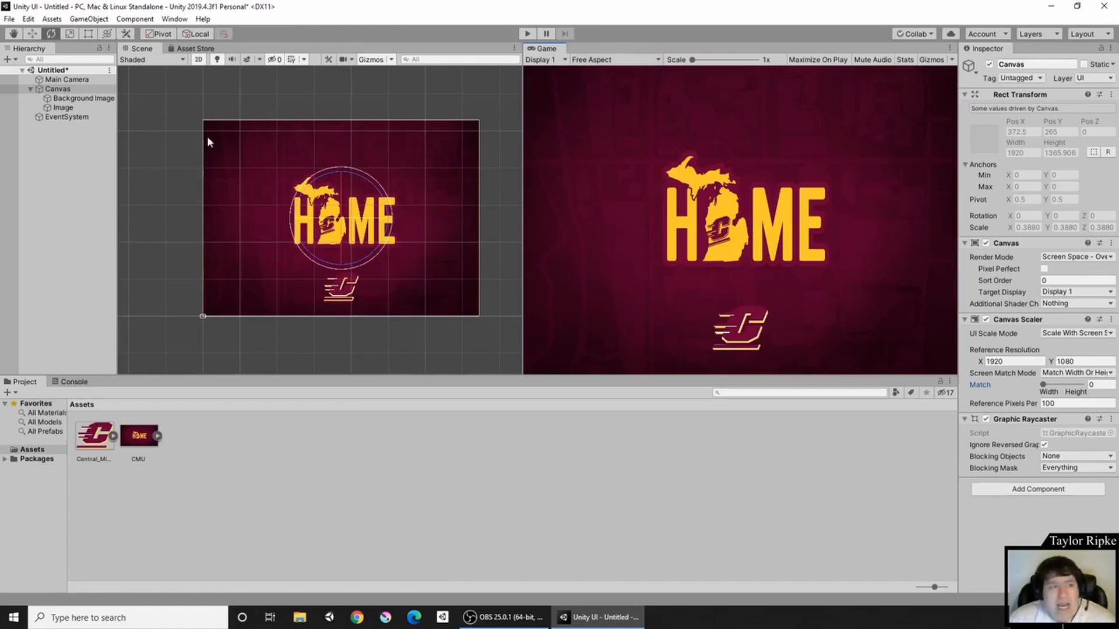
Select the logo Image under the Canvas
click(99, 107)
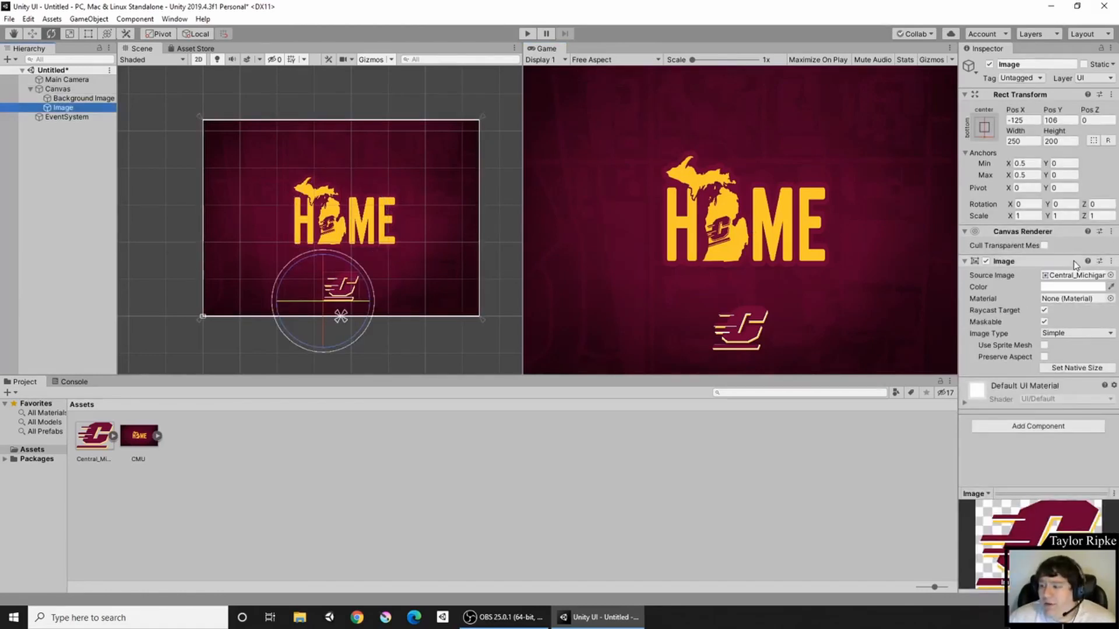